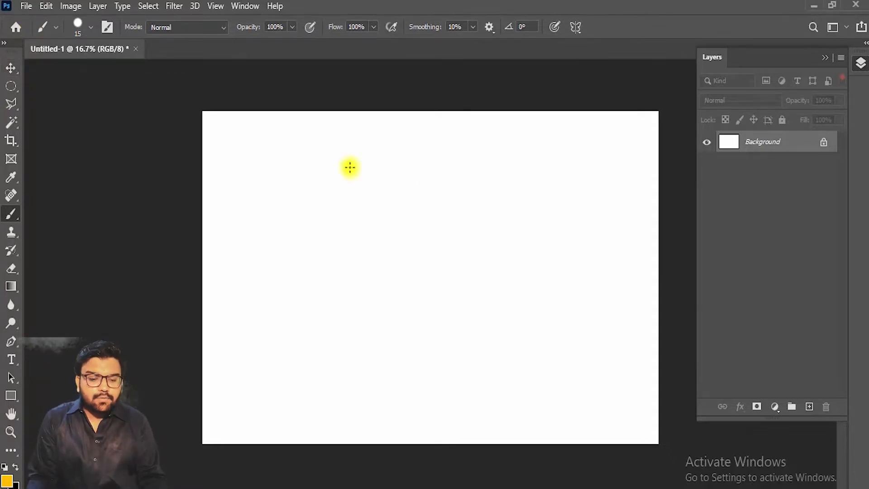
pyautogui.press('z')
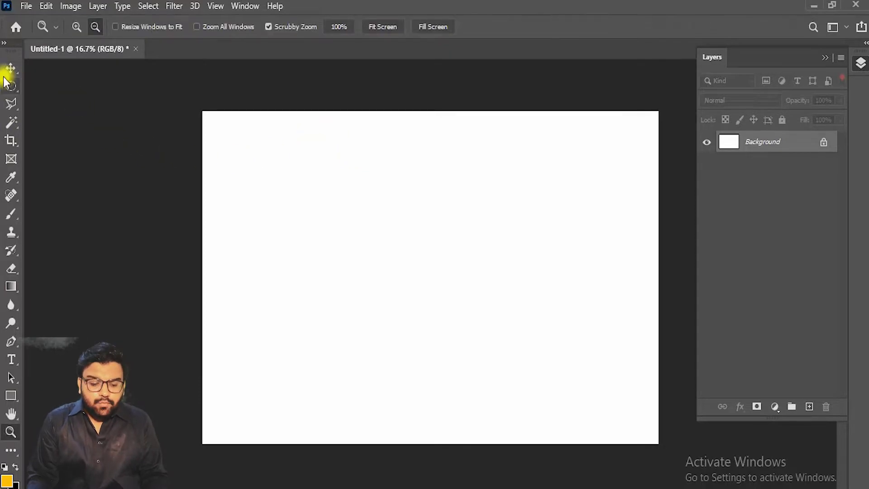
pyautogui.press('v')
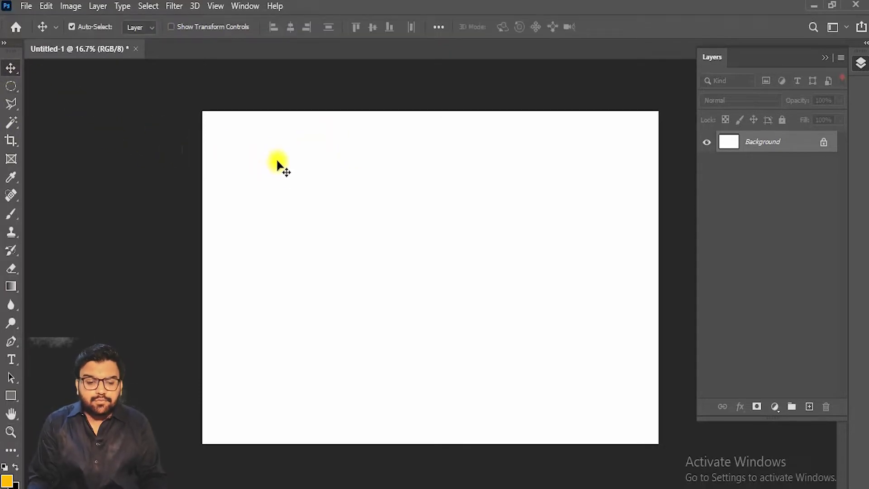
pyautogui.press('b')
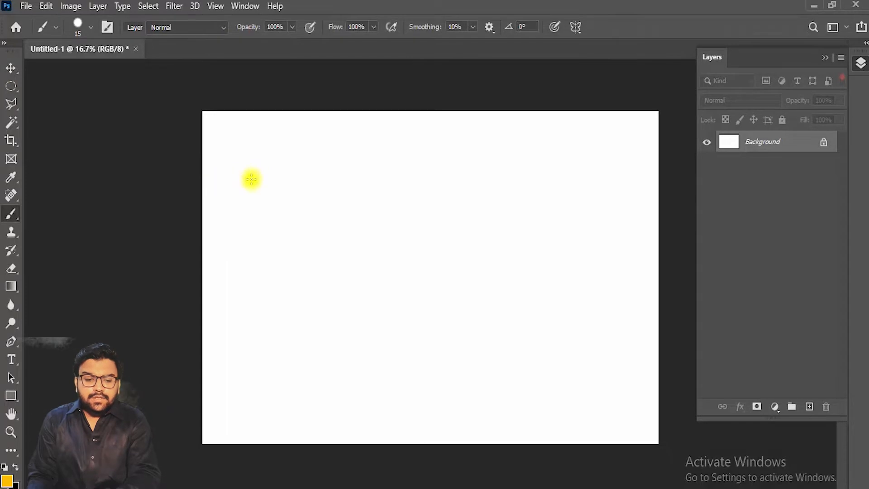
pyautogui.press('v')
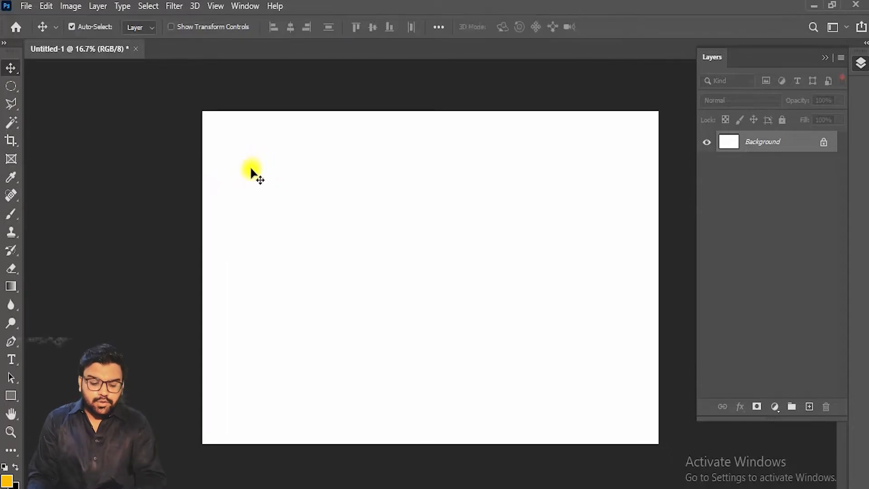
# Step: Try a thick yellow brush stroke at size 1400 across the upper part of the Background layer, and undo it
pyautogui.press('b')
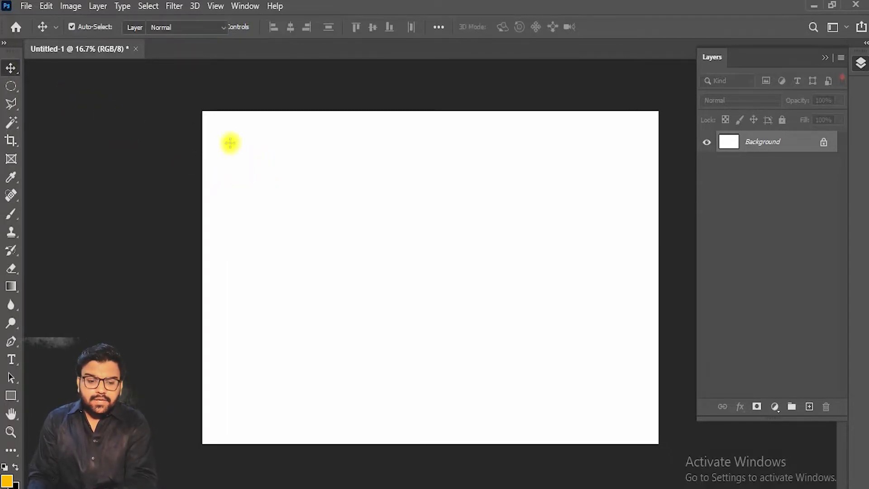
pyautogui.press(']')
pyautogui.press(']')
pyautogui.press(']')
pyautogui.press(']')
pyautogui.press(']')
pyautogui.press(']')
pyautogui.press(']')
pyautogui.press(']')
pyautogui.press(']')
pyautogui.press(']')
pyautogui.press(']')
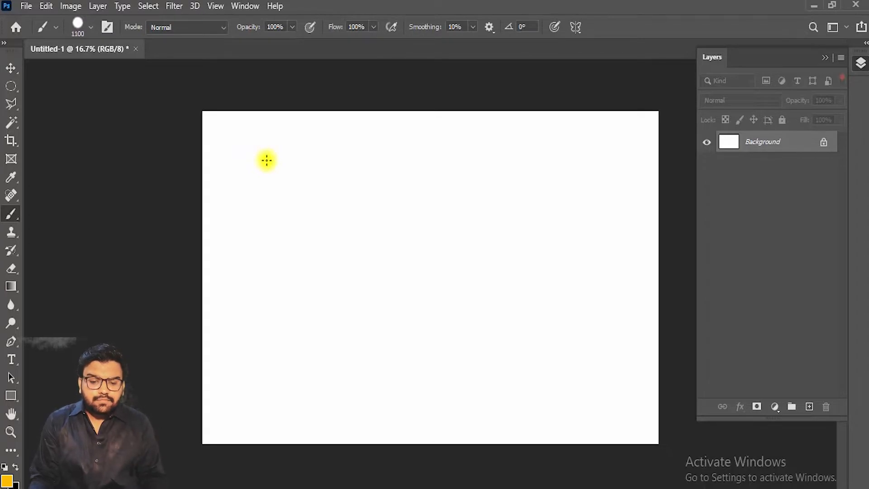
pyautogui.press(']')
pyautogui.press(']')
pyautogui.press(']')
pyautogui.moveTo(254, 171)
pyautogui.mouseDown()
pyautogui.moveTo(487, 208)
pyautogui.moveTo(483, 221)
pyautogui.mouseUp()
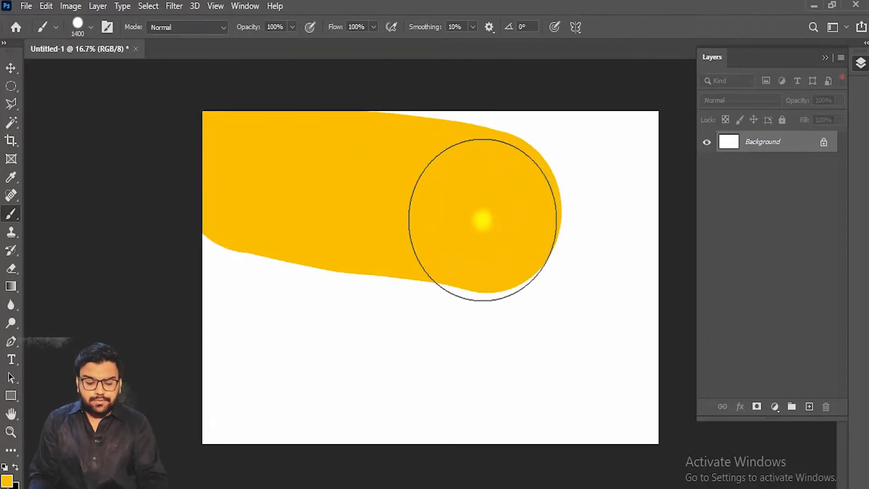
pyautogui.hotkey('ctrl', 'z')
# Step: Reduce the brush size to 400 and add a new layer above the Background
pyautogui.press('[')
pyautogui.press('[')
pyautogui.press('[')
pyautogui.press('[')
pyautogui.press('[')
pyautogui.press('[')
pyautogui.press('[')
pyautogui.press('[')
pyautogui.press('[')
pyautogui.press('[')
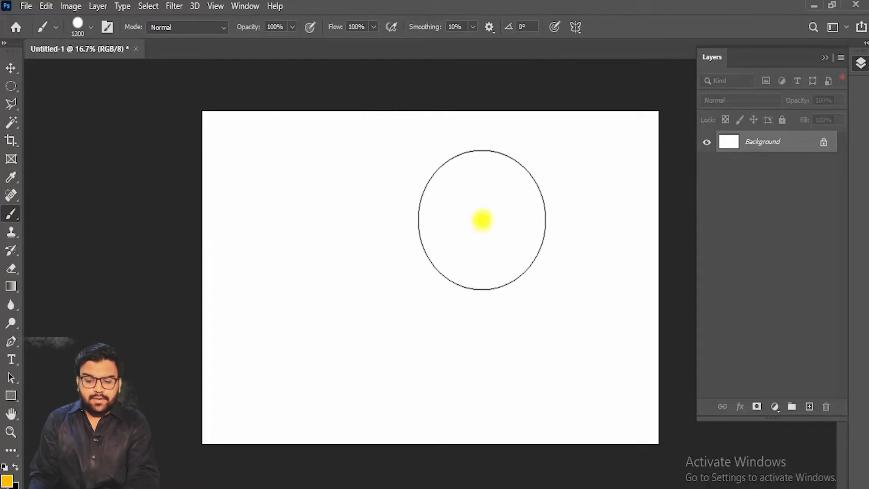
pyautogui.click(810, 407)
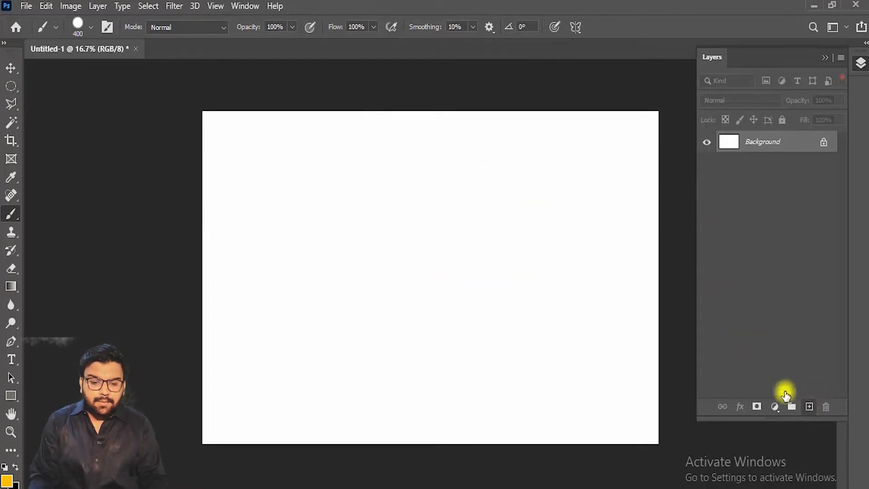
# Step: Paint a yellow stroke on the new layer, try to move it with the Move tool, and undo the stroke
pyautogui.moveTo(278, 161); pyautogui.dragTo(479, 169)
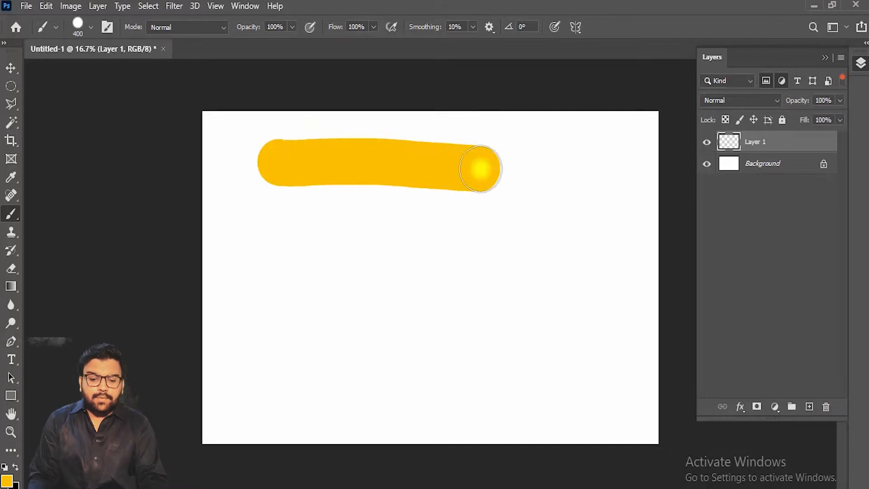
pyautogui.press('v')
pyautogui.moveTo(419, 177)
pyautogui.mouseDown()
pyautogui.moveTo(448, 196)
pyautogui.moveTo(442, 212)
pyautogui.moveTo(11, 53)
pyautogui.moveTo(13, 61)
pyautogui.mouseUp()
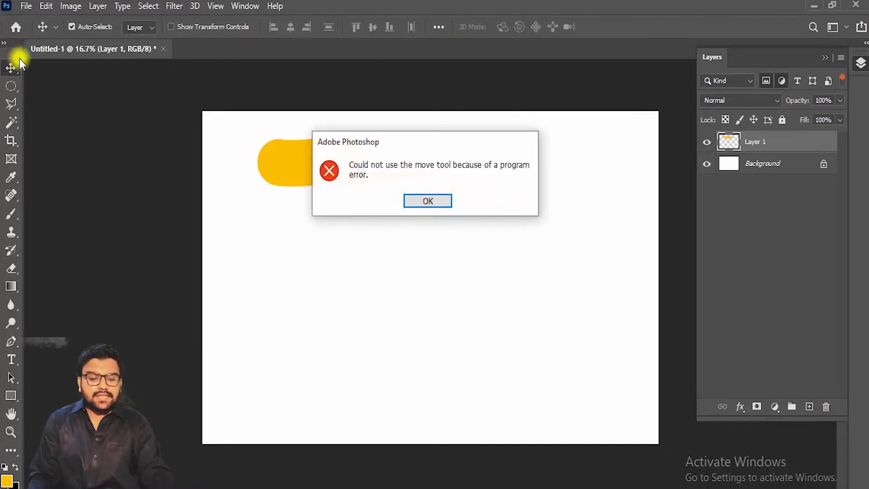
pyautogui.press('Return')
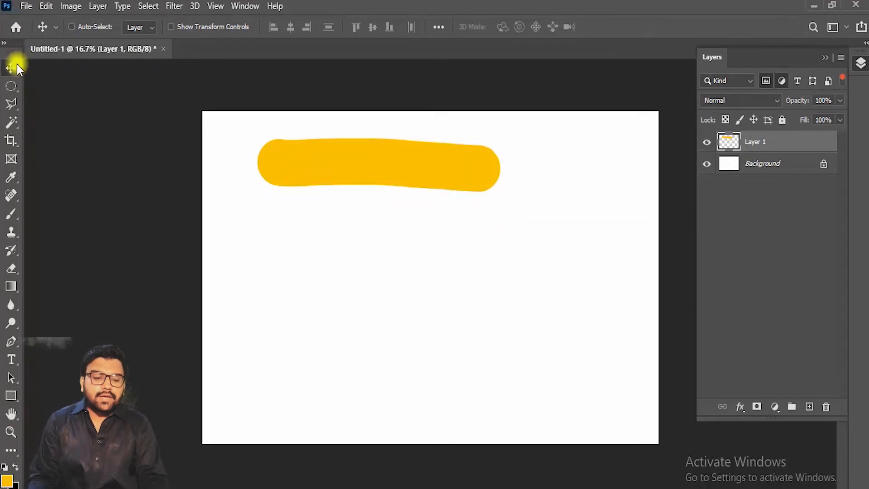
pyautogui.hotkey('ctrl', 'z')
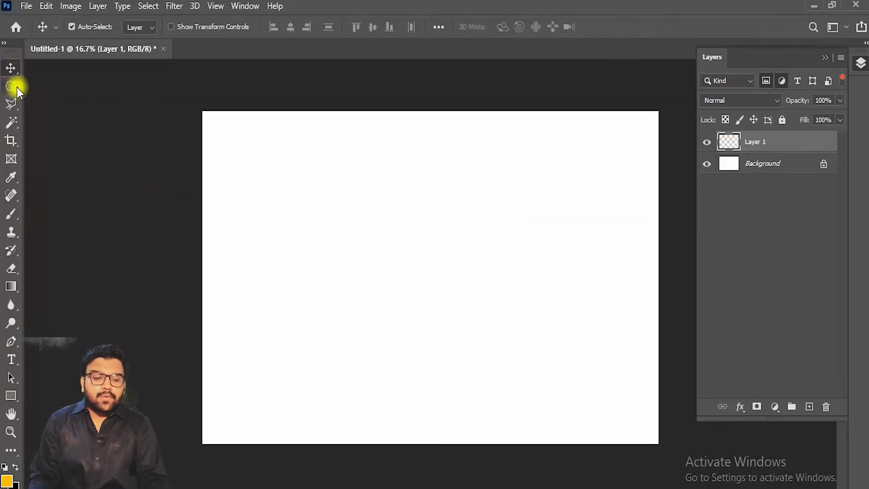
pyautogui.click(17, 88)
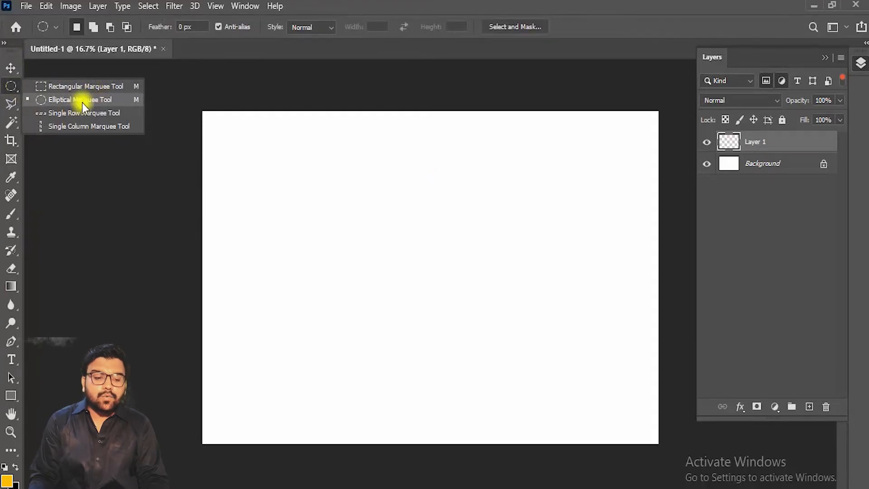
pyautogui.click(10, 108)
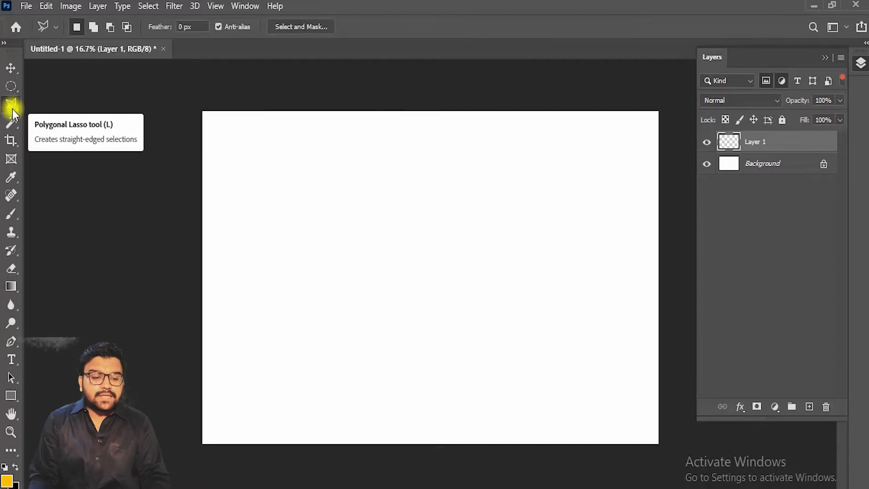
pyautogui.rightClick(11, 104)
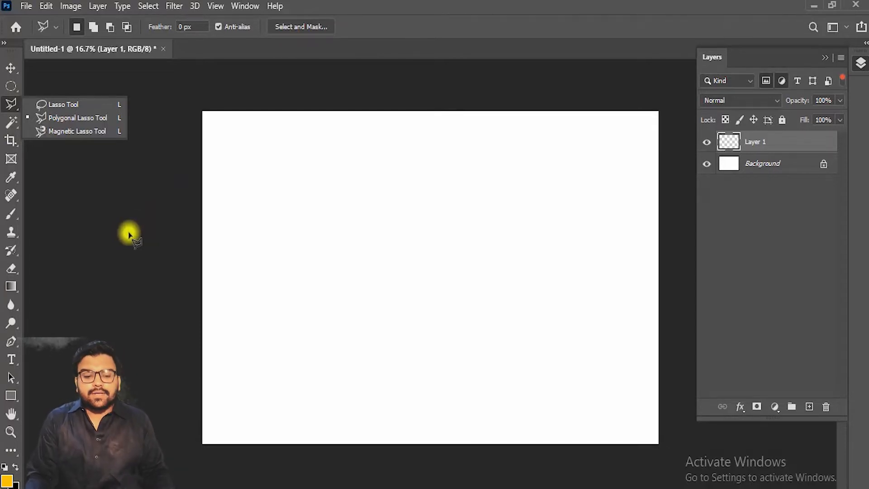
pyautogui.click(225, 184)
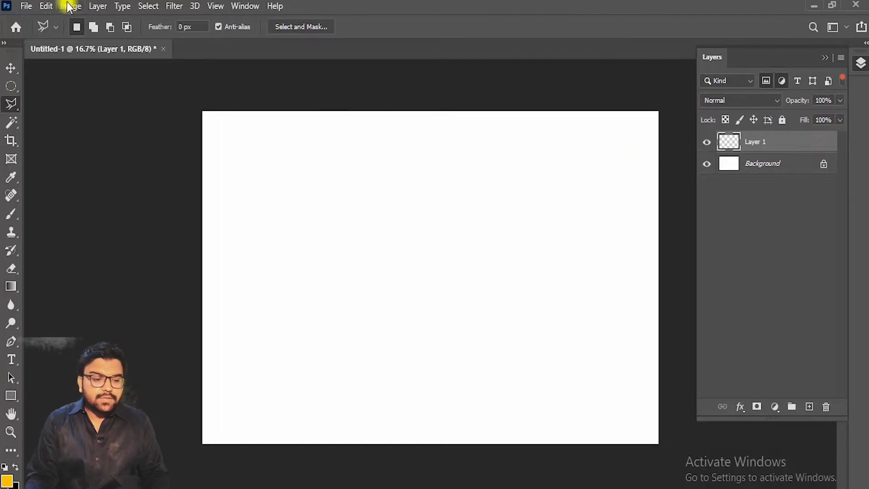
# Step: Create a new 4272 x 2848 px document at 72 ppi in RGB Color, with its size unit set to inches
pyautogui.click(27, 6)
pyautogui.click(36, 21)
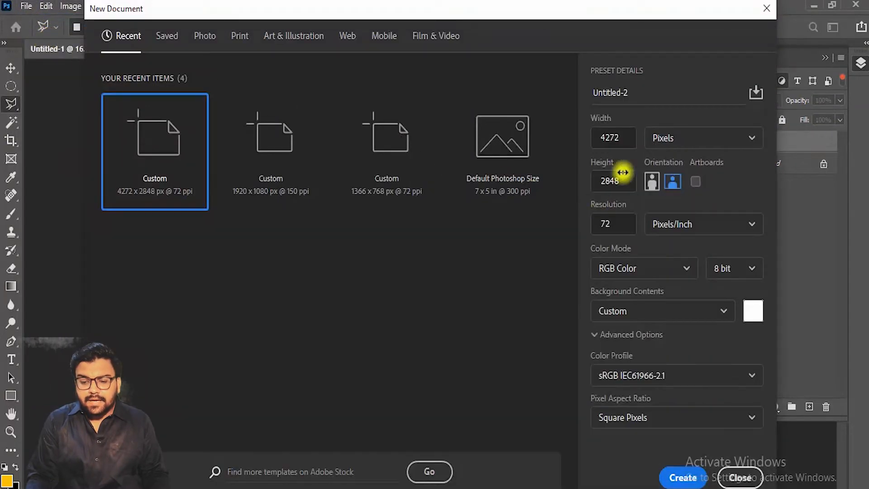
pyautogui.click(685, 139)
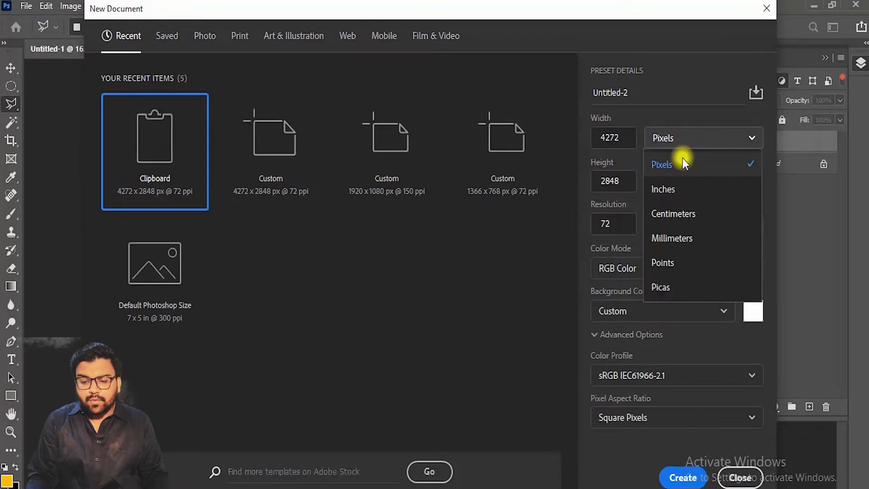
pyautogui.click(666, 188)
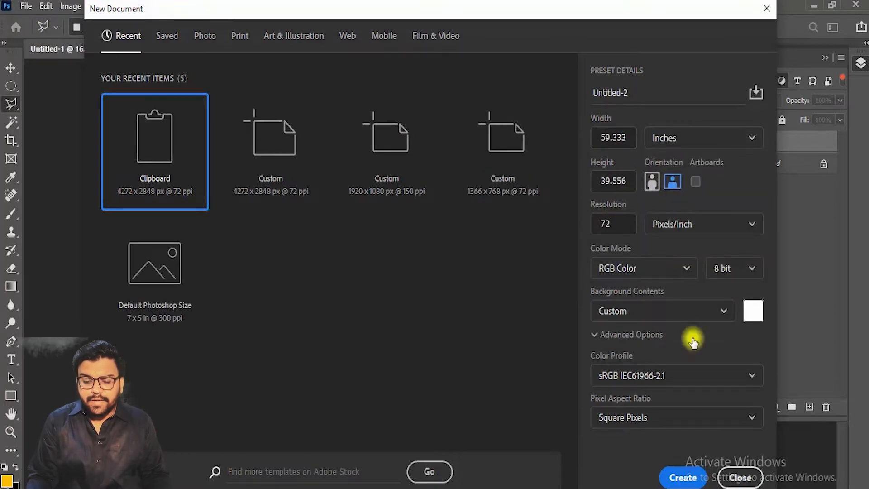
pyautogui.click(683, 477)
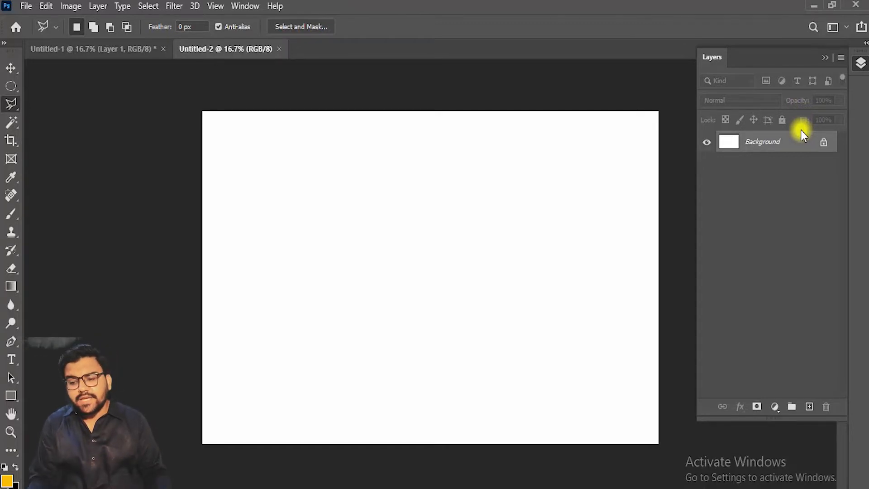
# Step: Try to move the locked Background layer with the Move tool
pyautogui.click(824, 143)
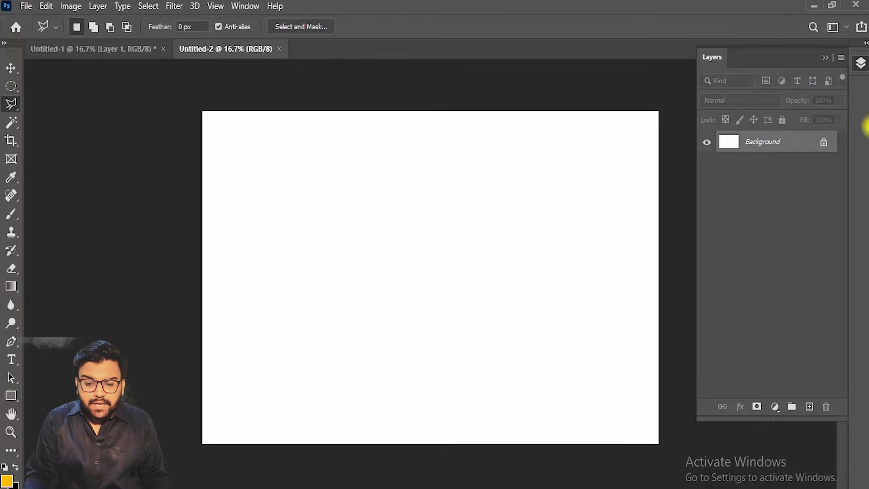
pyautogui.press('v')
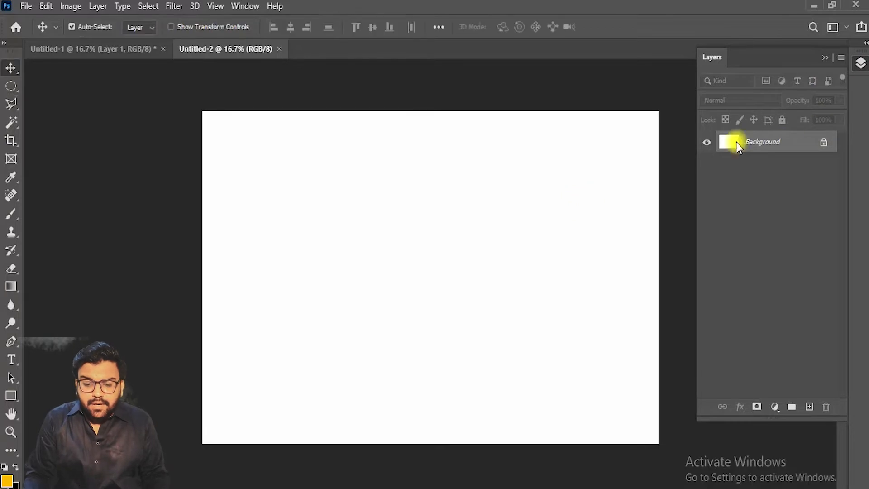
pyautogui.click(545, 202)
pyautogui.press('Escape')
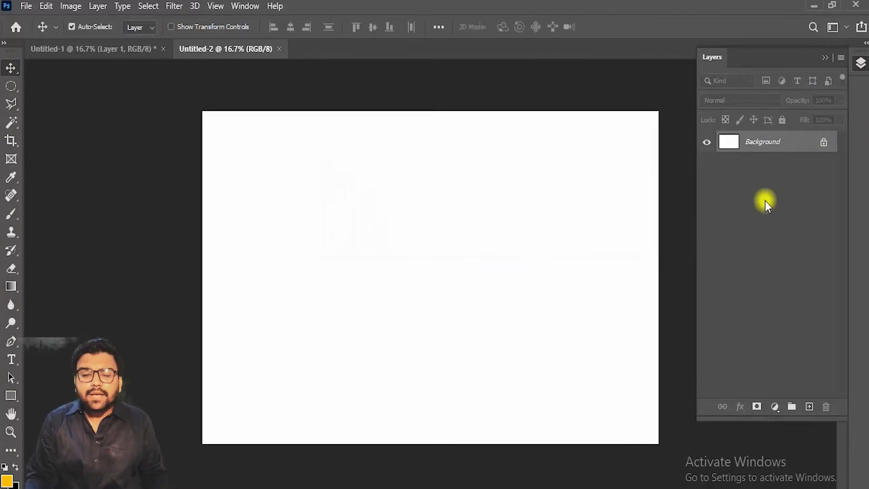
# Step: Convert the Background into a regular layer with the default New Layer settings, and undo the conversion
pyautogui.doubleClick(793, 147)
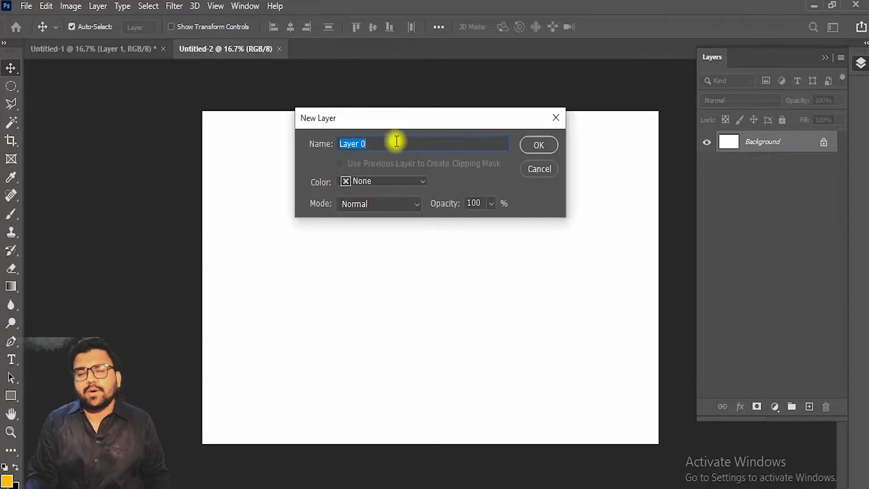
pyautogui.click(529, 146)
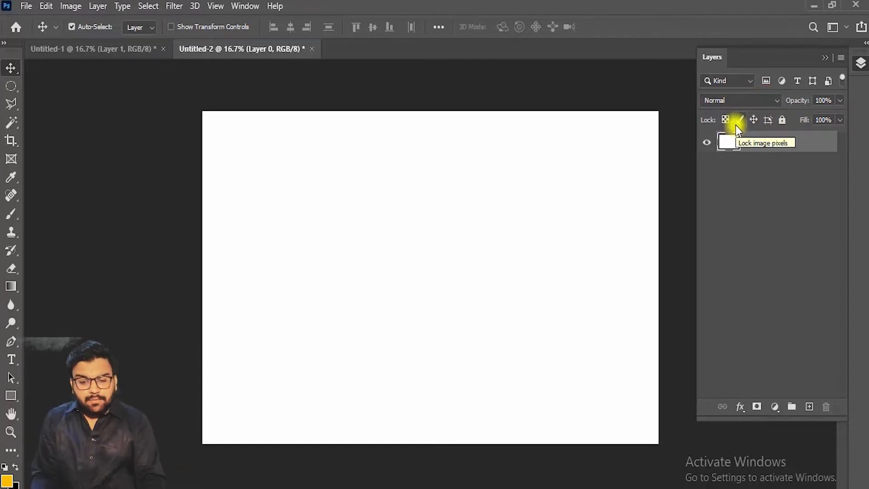
pyautogui.hotkey('ctrl', 'z')
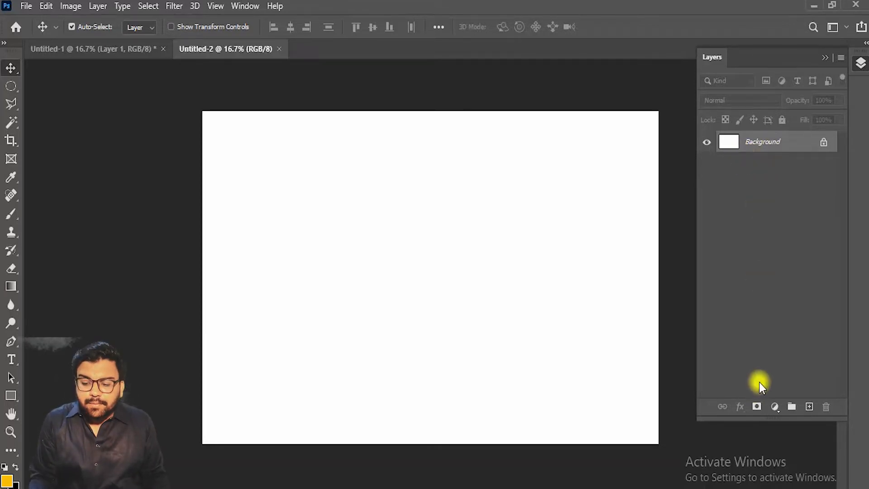
# Step: Add a new layer and paint a horizontal yellow brush stroke across the upper part of the canvas
pyautogui.click(808, 407)
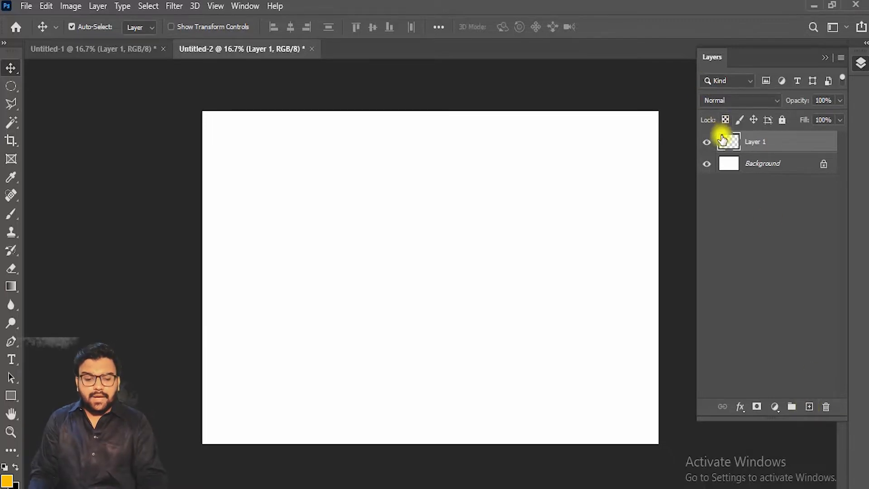
pyautogui.press('b')
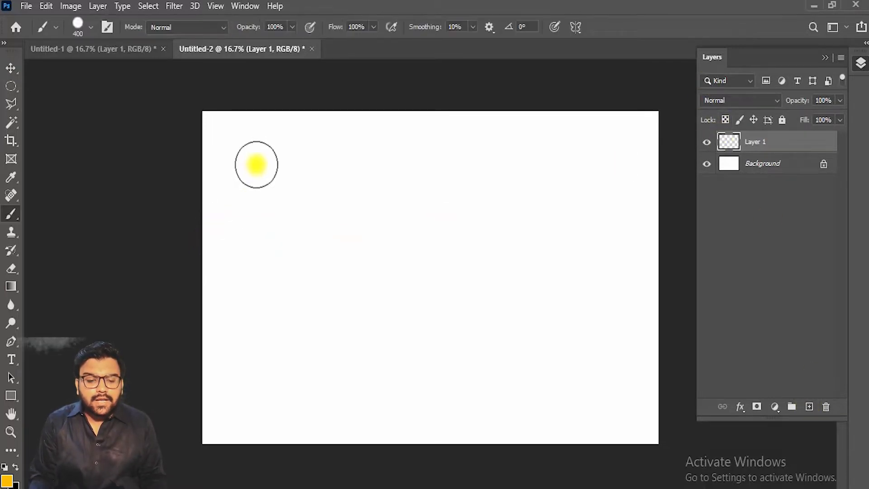
pyautogui.moveTo(303, 171); pyautogui.dragTo(573, 178)
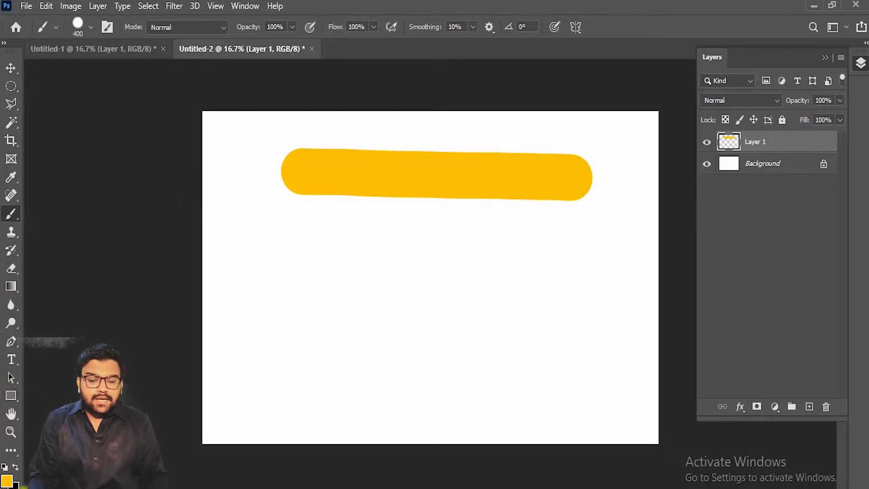
# Step: Set the foreground colour to purple 6500fd and paint a horizontal stroke below the yellow one on a new layer
pyautogui.click(7, 479)
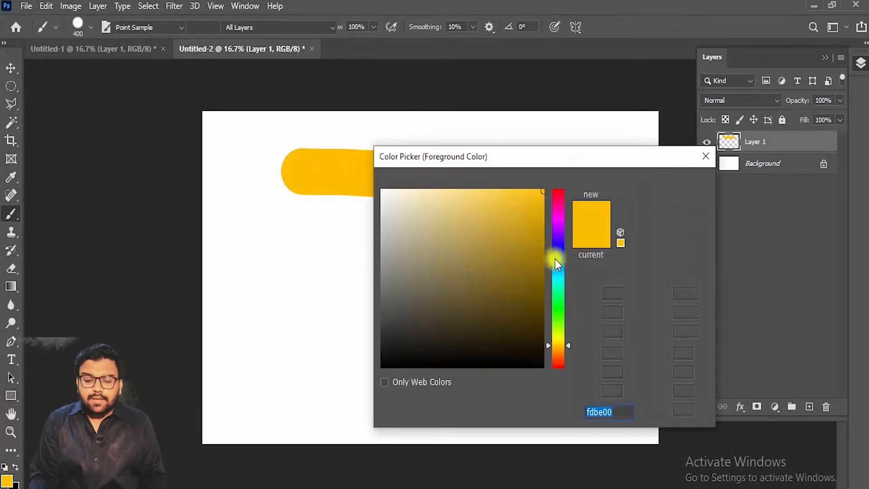
pyautogui.click(556, 236)
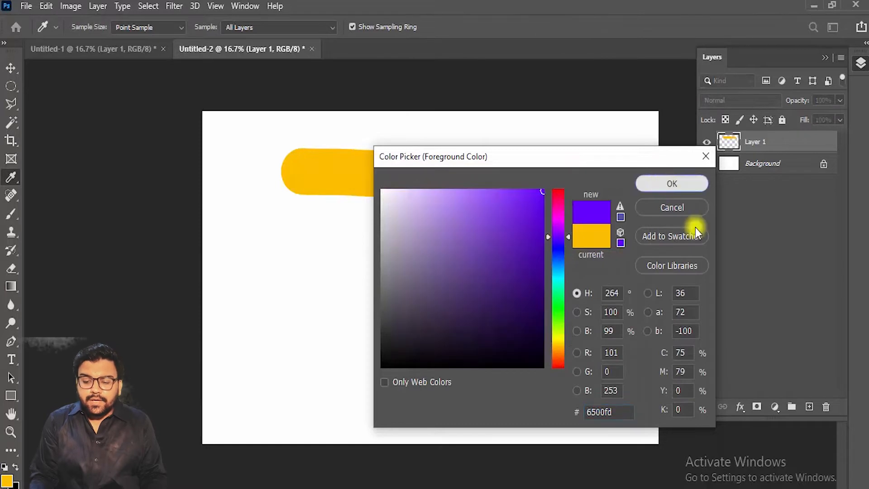
pyautogui.press('Return')
pyautogui.click(809, 406)
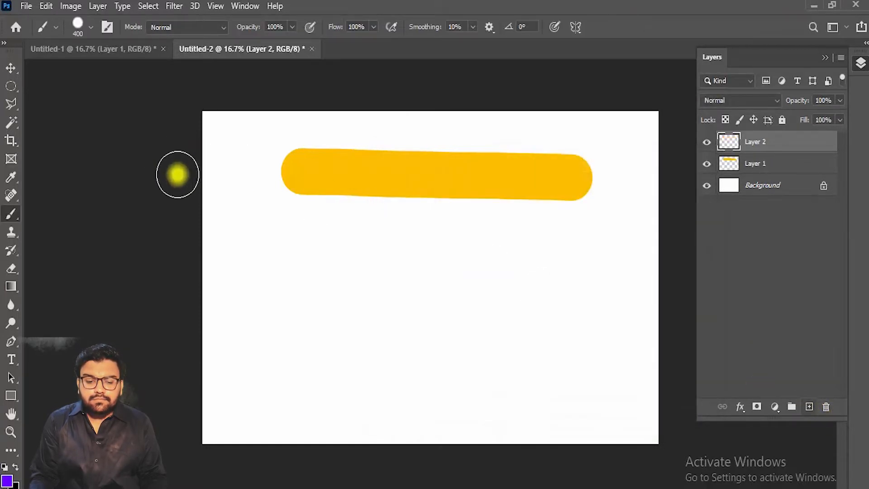
pyautogui.moveTo(285, 254); pyautogui.dragTo(562, 262)
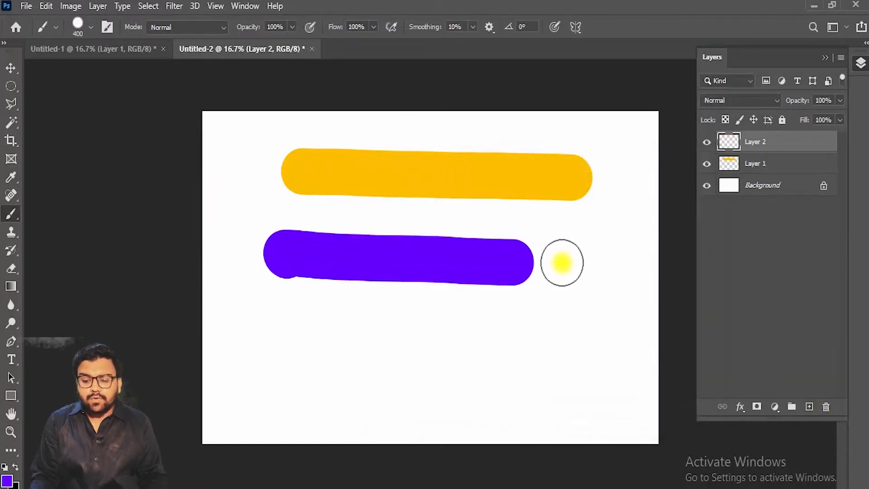
# Step: Add a new layer, set the foreground colour to magenta ee00fd, and paint a horizontal stroke below the purple one
pyautogui.click(809, 407)
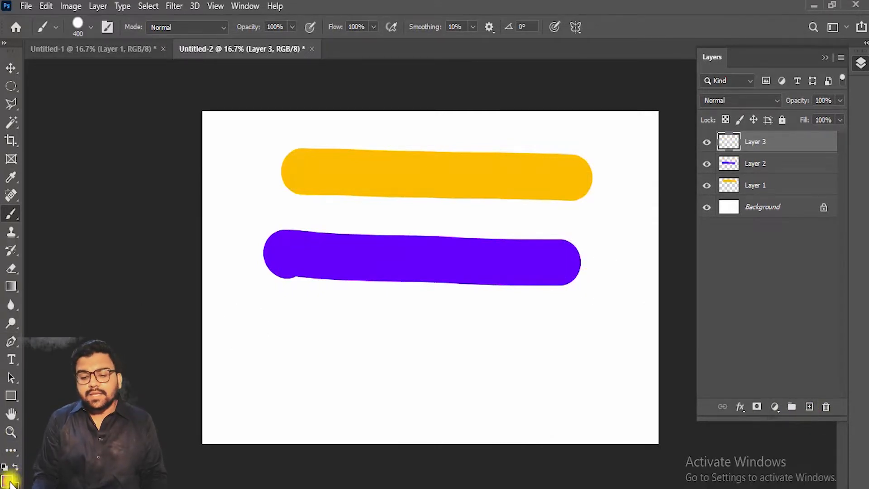
pyautogui.click(10, 483)
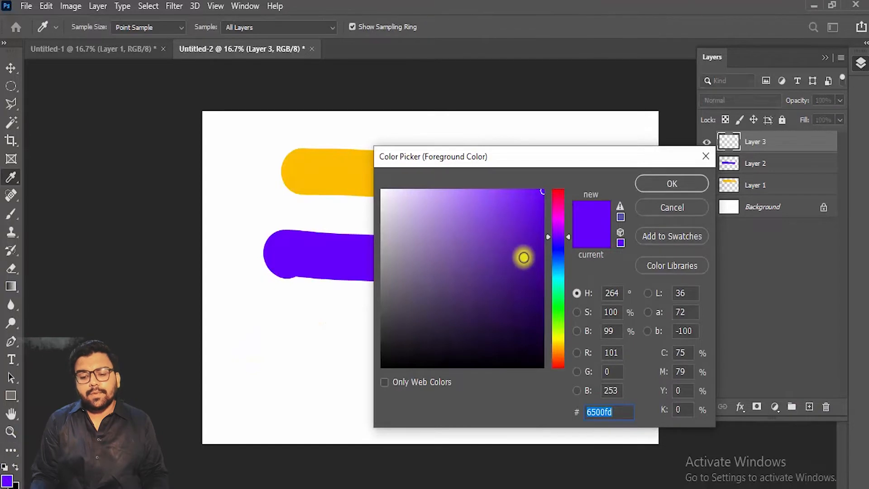
pyautogui.click(559, 221)
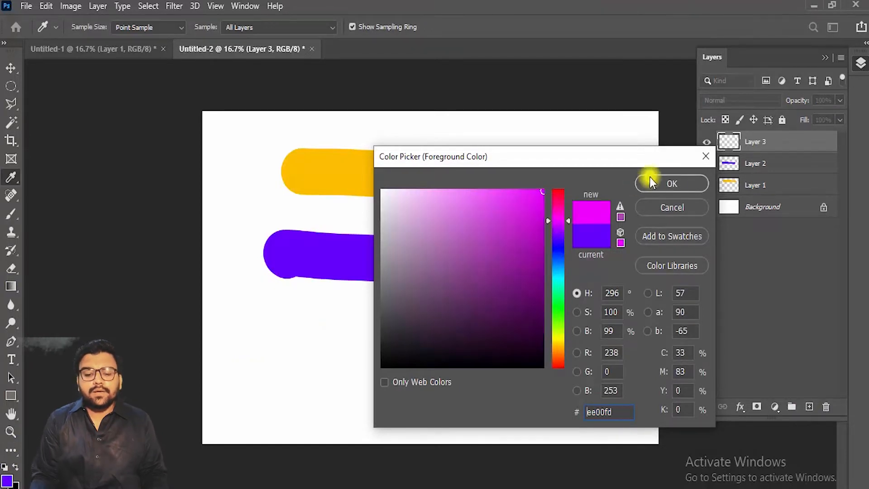
pyautogui.click(672, 185)
pyautogui.press('b')
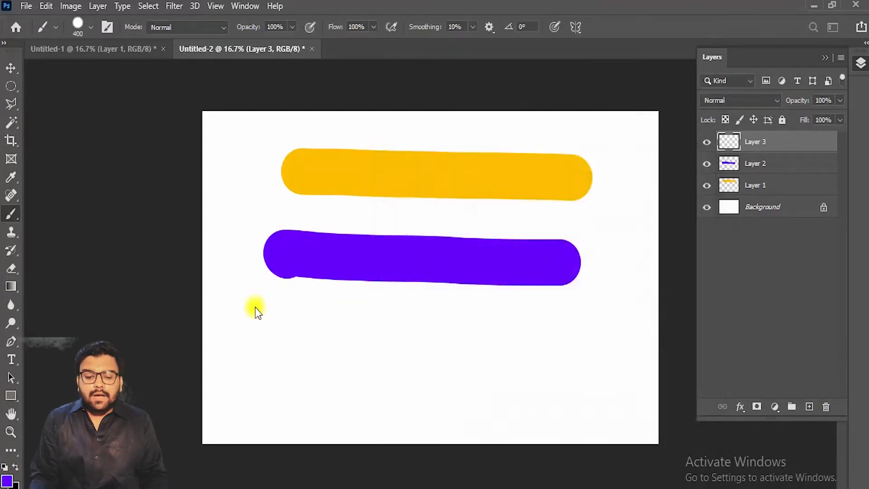
pyautogui.moveTo(266, 315); pyautogui.dragTo(561, 341)
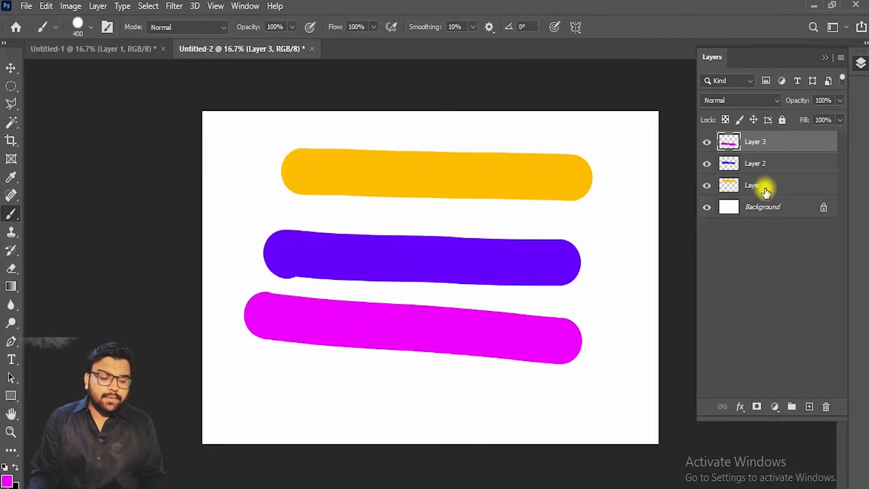
# Step: Set the foreground colour to blue 2a00fd
pyautogui.click(8, 480)
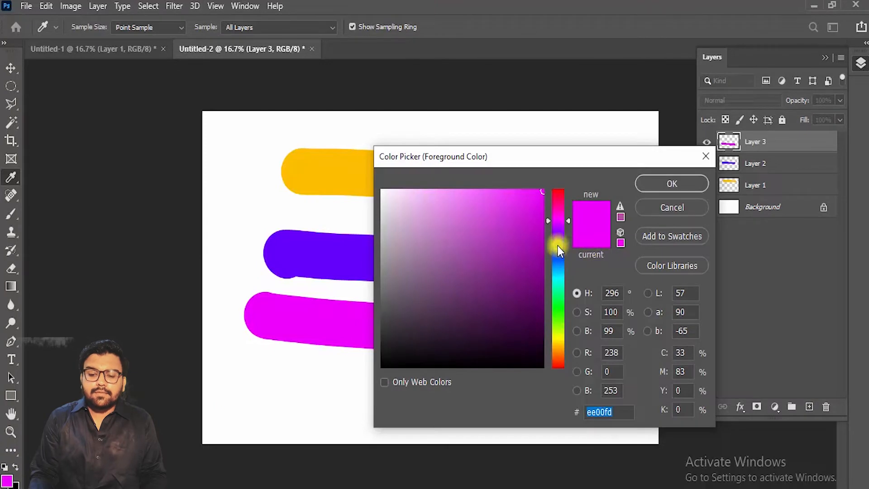
pyautogui.click(558, 244)
pyautogui.click(656, 183)
# Step: Paint a vertical blue stroke across the three horizontal strokes on Layer 3 and move the layer slightly down
pyautogui.press('b')
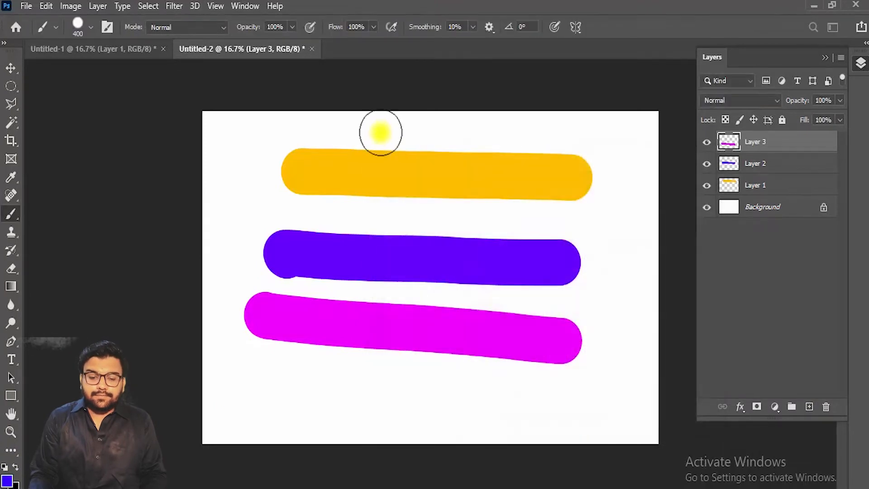
pyautogui.moveTo(429, 134); pyautogui.dragTo(436, 370)
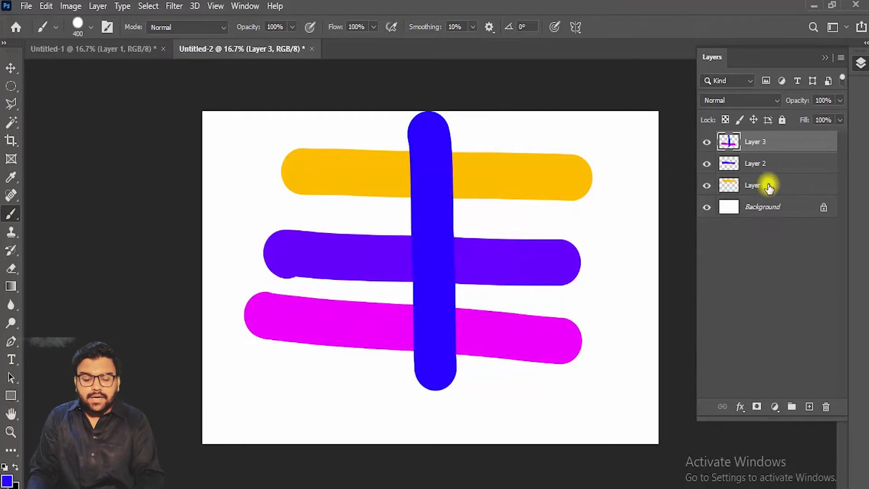
pyautogui.press('v')
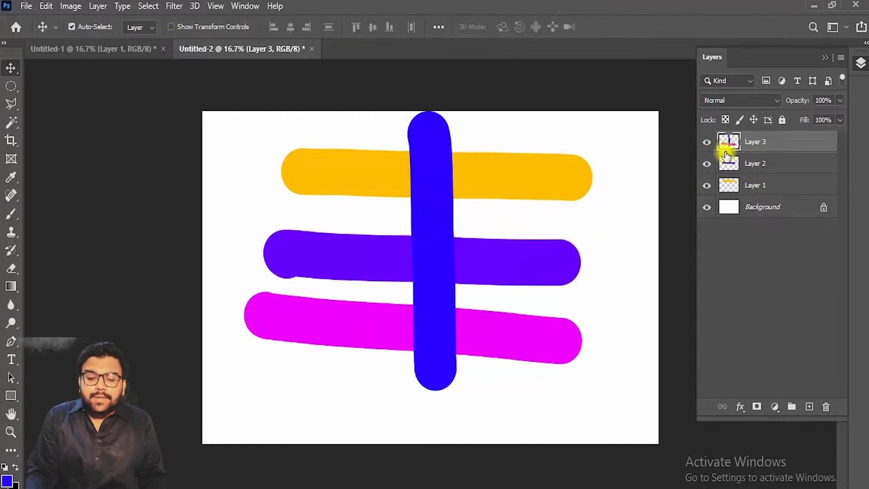
pyautogui.moveTo(420, 227); pyautogui.dragTo(424, 252)
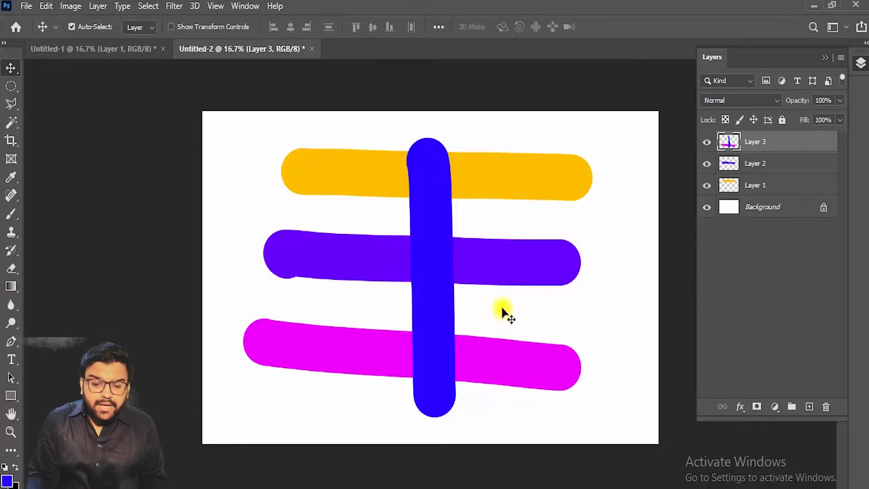
# Step: Select the vertical blue stroke with the Magic Wand, examine the selection edge up close, and deselect it
pyautogui.press('w')
pyautogui.click(446, 220)
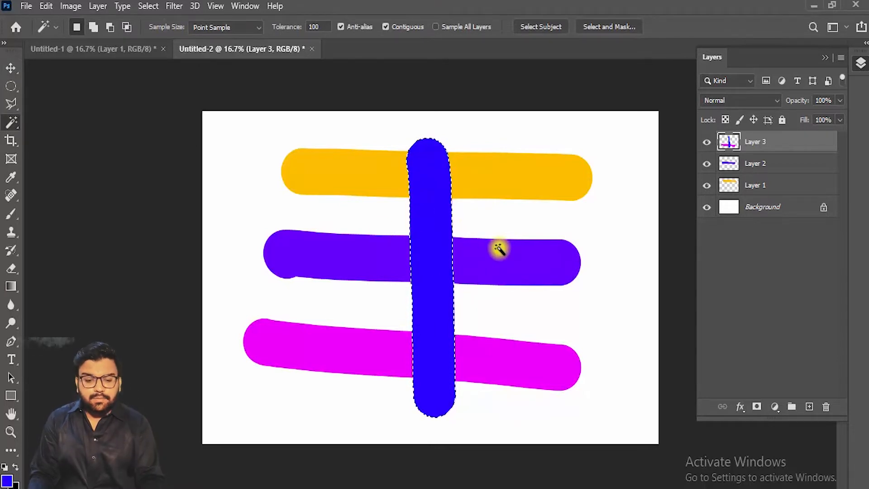
pyautogui.press('z')
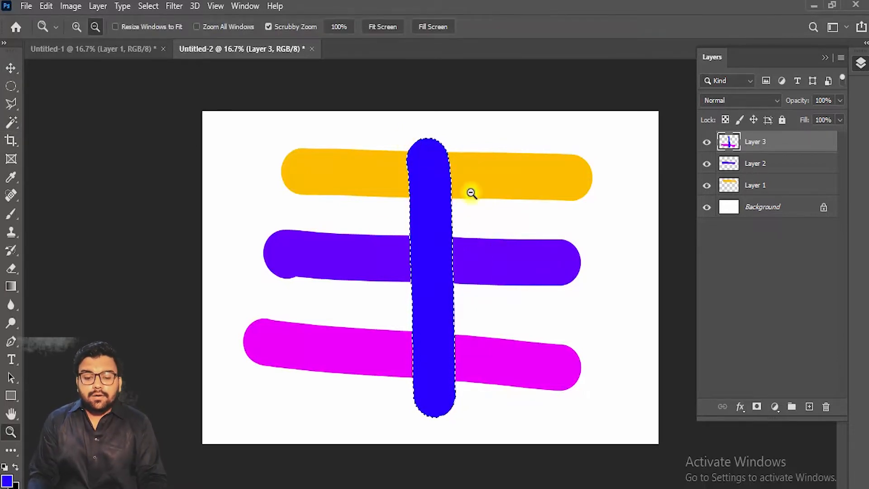
pyautogui.moveTo(469, 190)
pyautogui.mouseDown()
pyautogui.moveTo(551, 226)
pyautogui.moveTo(543, 229)
pyautogui.mouseUp()
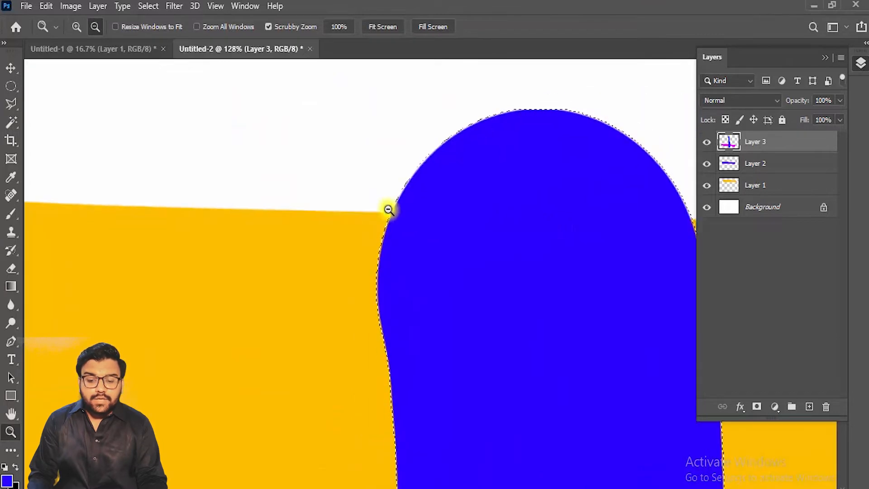
pyautogui.moveTo(388, 208); pyautogui.dragTo(483, 267)
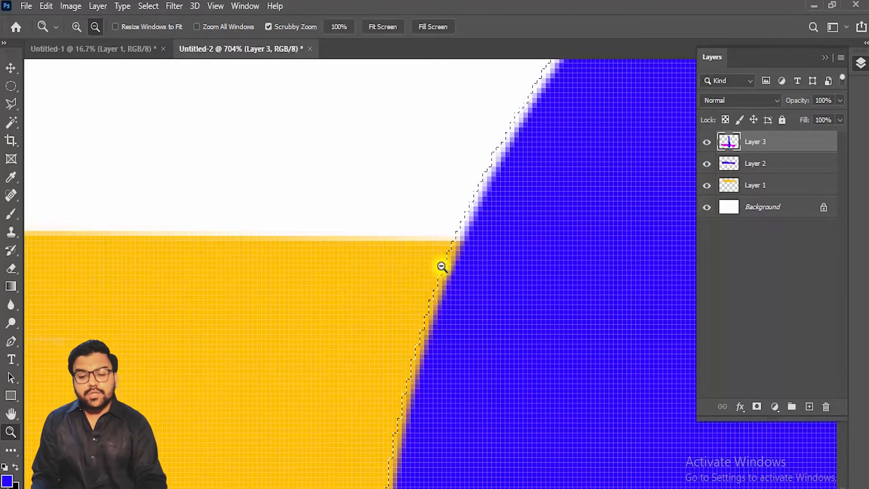
pyautogui.hotkey('ctrl', 'd')
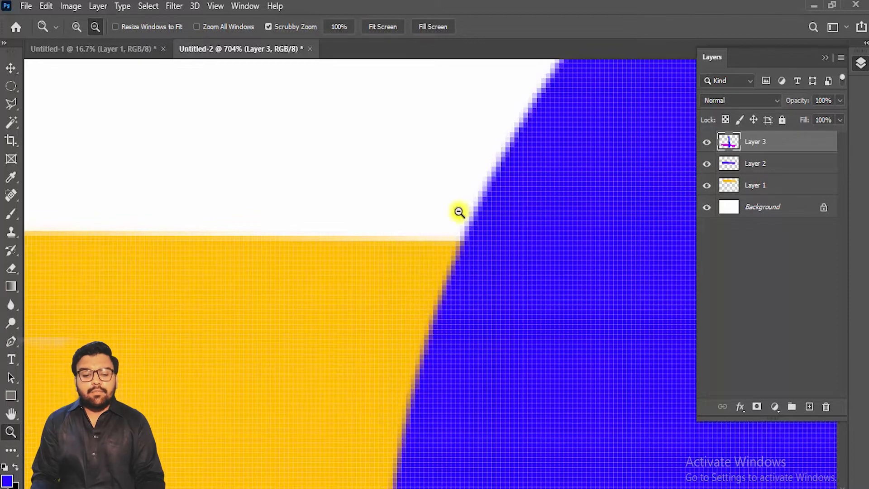
pyautogui.click(275, 247)
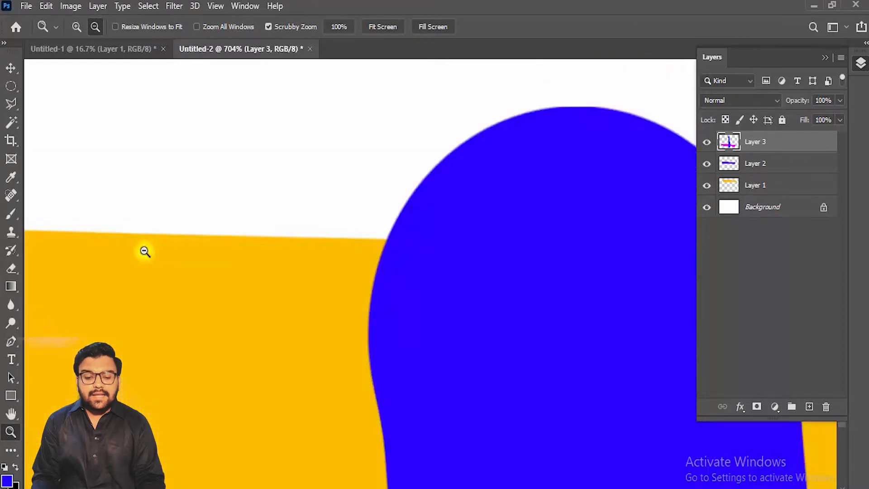
pyautogui.moveTo(144, 251); pyautogui.dragTo(109, 255)
pyautogui.moveTo(433, 280); pyautogui.dragTo(508, 303)
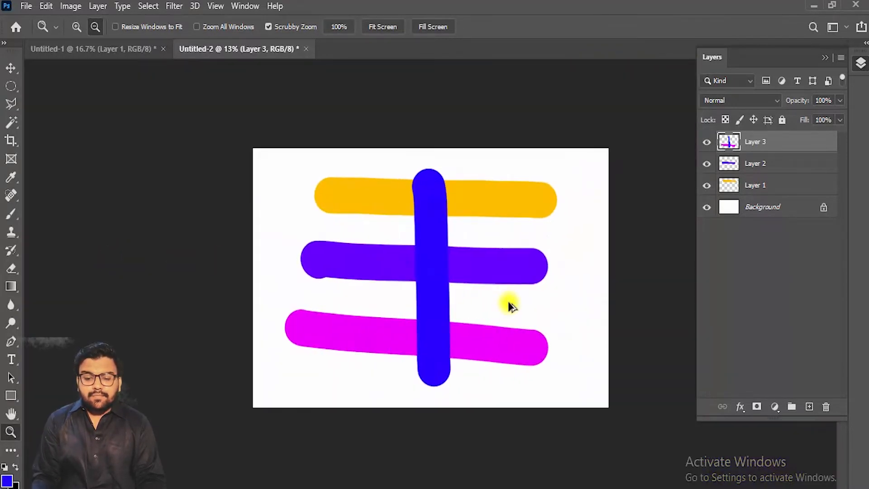
# Step: Undo the Layer 3 move and the vertical blue stroke painted on it
pyautogui.hotkey('ctrl', 'd')
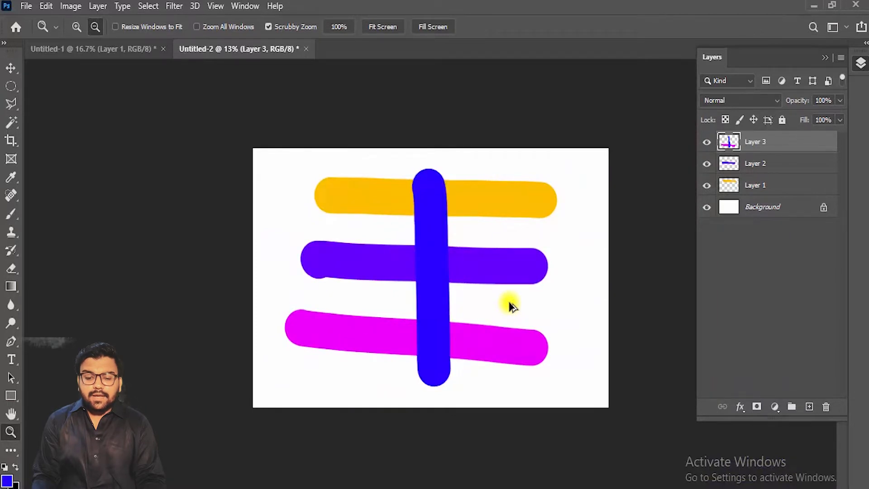
pyautogui.hotkey('ctrl', 'shift', 'd')
pyautogui.hotkey('ctrl', 'd')
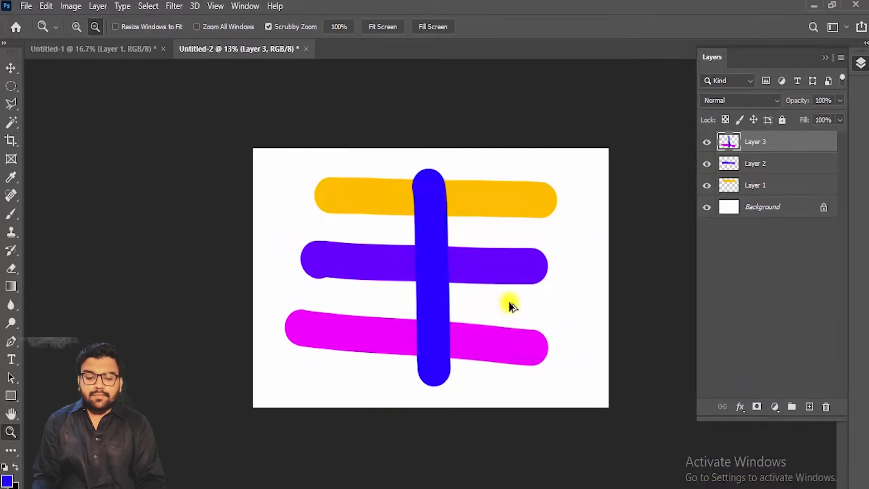
pyautogui.hotkey('ctrl', 'z')
pyautogui.hotkey('ctrl', 'z')
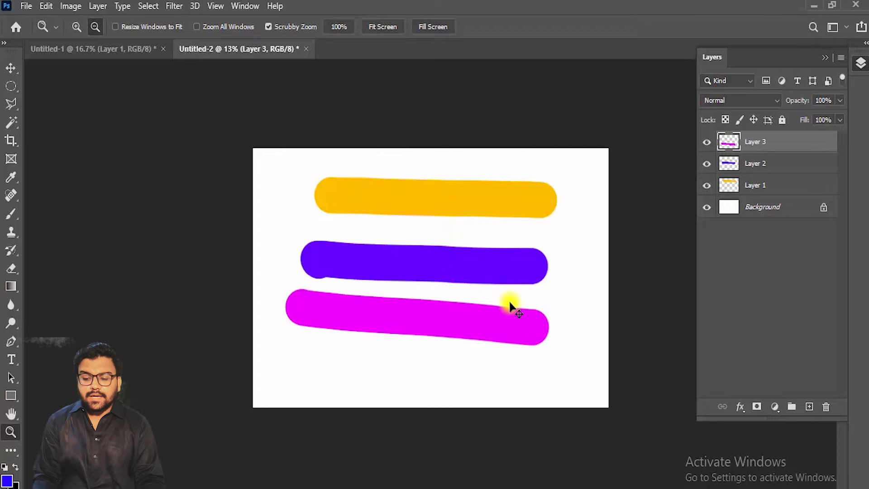
# Step: Paint a vertical blue stroke across the three horizontal strokes on a new layer and shift it slightly to the right
pyautogui.click(809, 406)
pyautogui.press('b')
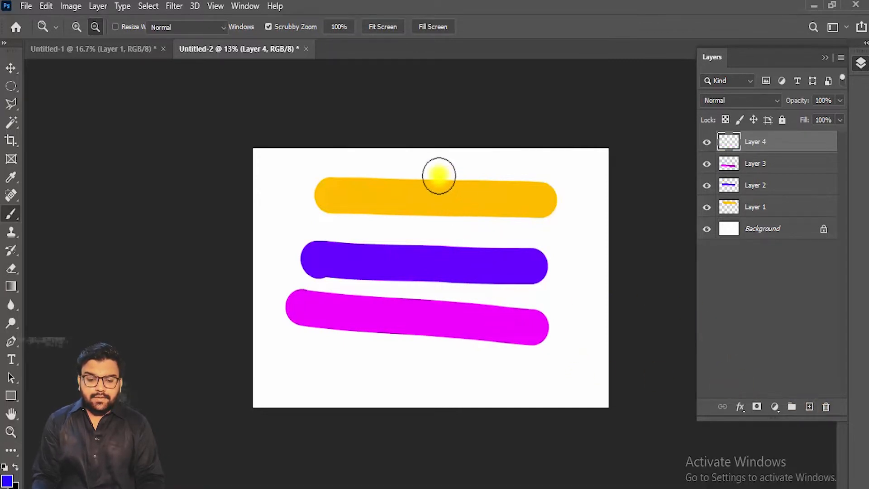
pyautogui.moveTo(433, 164); pyautogui.dragTo(426, 260)
pyautogui.moveTo(431, 348); pyautogui.dragTo(428, 351)
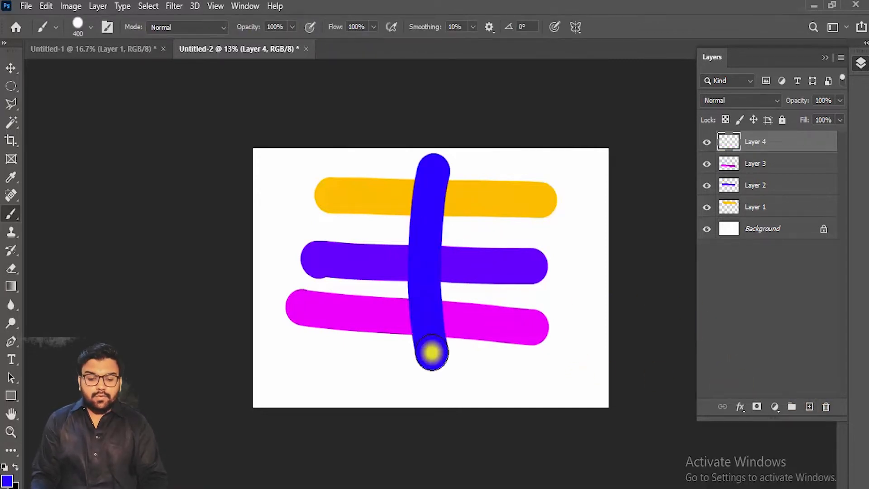
pyautogui.press('v')
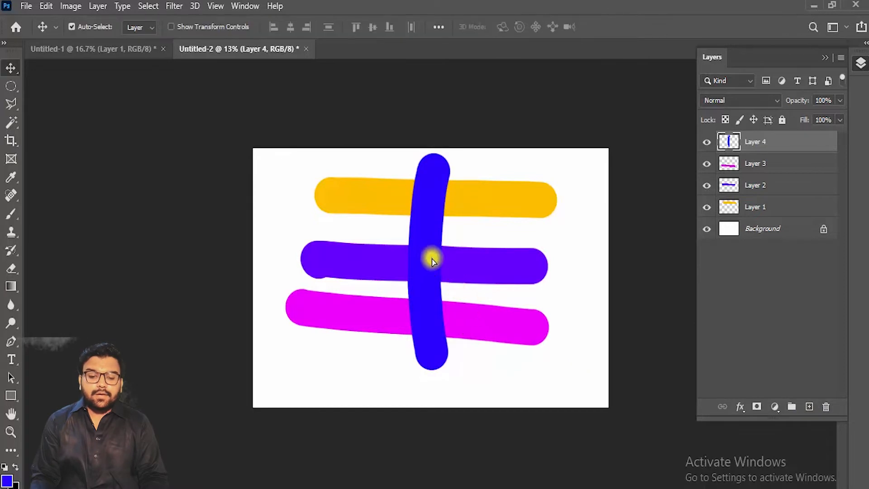
pyautogui.moveTo(431, 256)
pyautogui.mouseDown()
pyautogui.moveTo(492, 270)
pyautogui.moveTo(427, 249)
pyautogui.moveTo(462, 252)
pyautogui.moveTo(396, 252)
pyautogui.moveTo(430, 264)
pyautogui.mouseUp()
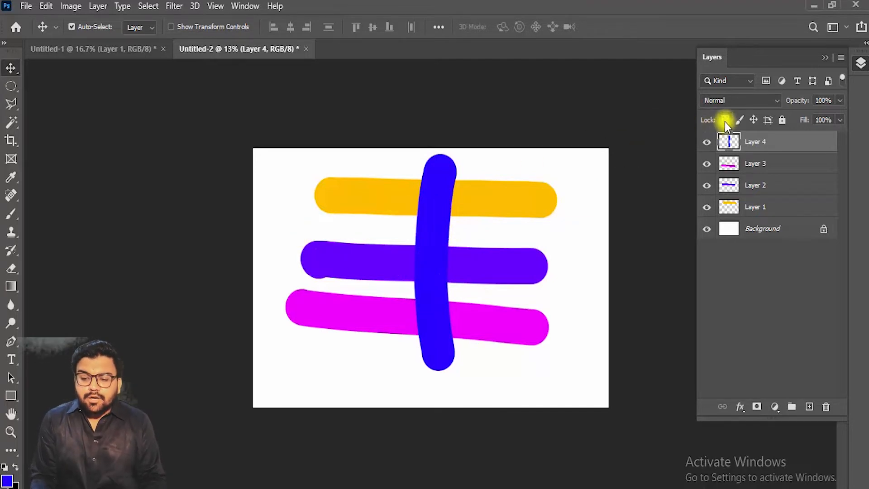
# Step: Lock the transparent pixels of Layer 4 and reposition its vertical stroke slightly lower and further right
pyautogui.click(725, 121)
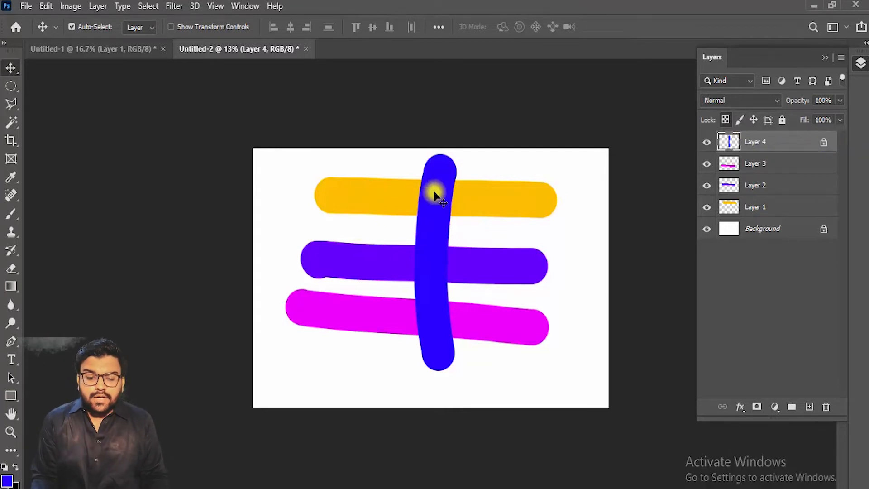
pyautogui.moveTo(454, 207)
pyautogui.mouseDown()
pyautogui.moveTo(464, 208)
pyautogui.moveTo(390, 196)
pyautogui.moveTo(403, 181)
pyautogui.moveTo(386, 192)
pyautogui.moveTo(417, 206)
pyautogui.mouseUp()
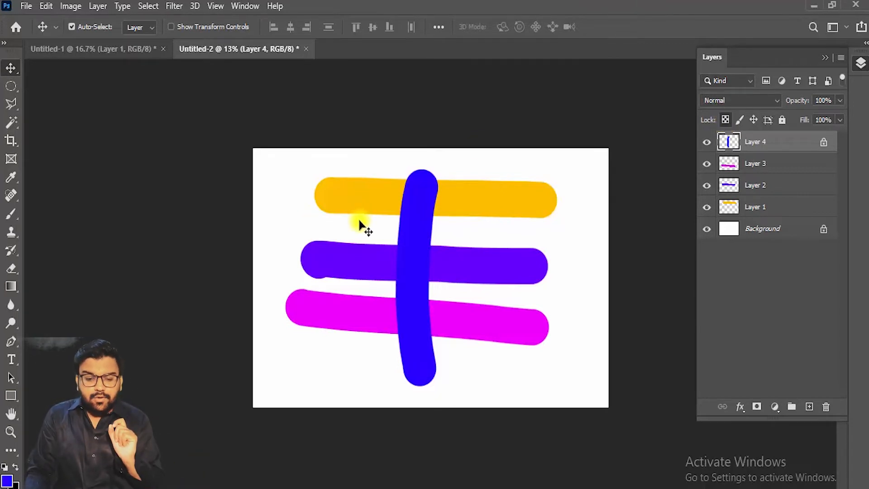
pyautogui.moveTo(414, 243)
pyautogui.mouseDown()
pyautogui.moveTo(494, 233)
pyautogui.moveTo(351, 243)
pyautogui.moveTo(454, 254)
pyautogui.moveTo(446, 246)
pyautogui.mouseUp()
# Step: Set the foreground colour to light purple 9884ff and paint over most of the vertical blue stroke on Layer 4
pyautogui.press('b')
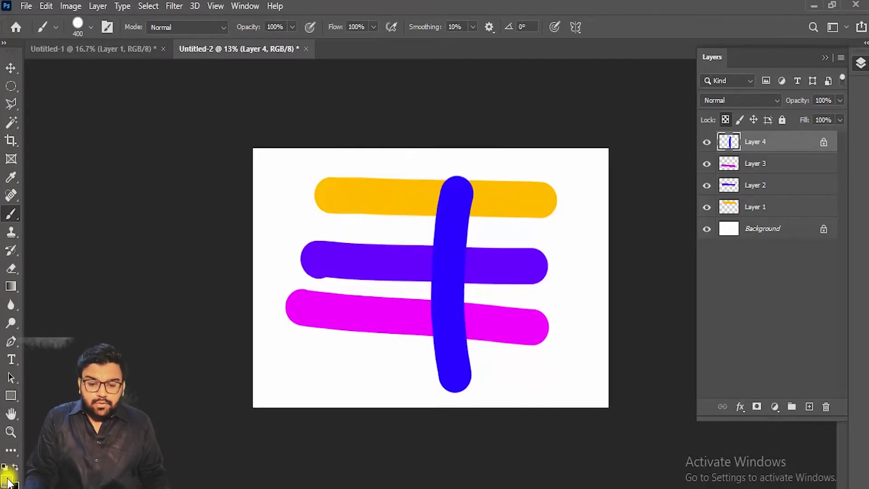
pyautogui.click(7, 479)
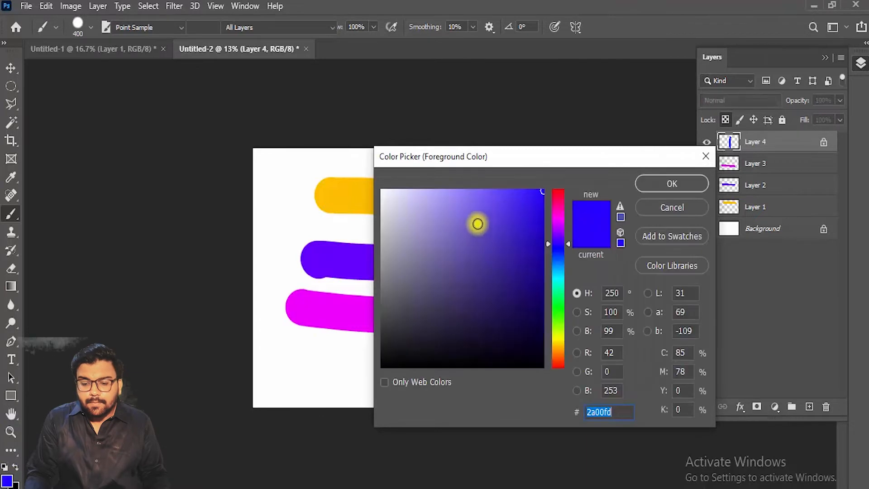
pyautogui.moveTo(477, 223); pyautogui.dragTo(457, 178)
pyautogui.click(657, 190)
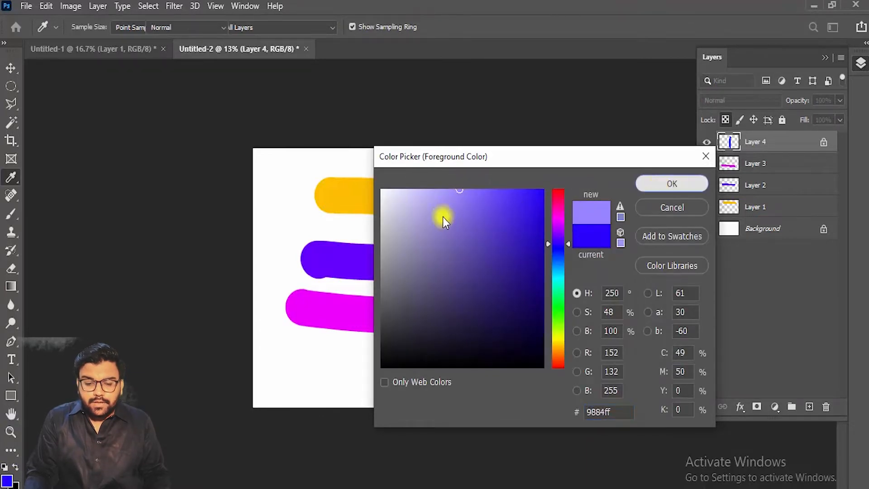
pyautogui.moveTo(403, 223)
pyautogui.mouseDown()
pyautogui.moveTo(505, 225)
pyautogui.moveTo(403, 229)
pyautogui.mouseUp()
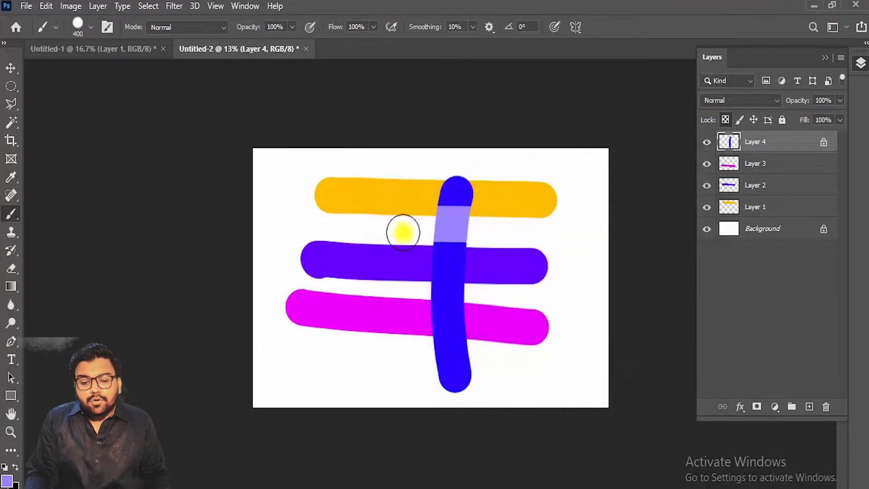
pyautogui.moveTo(460, 199)
pyautogui.mouseDown()
pyautogui.moveTo(444, 300)
pyautogui.moveTo(452, 355)
pyautogui.mouseUp()
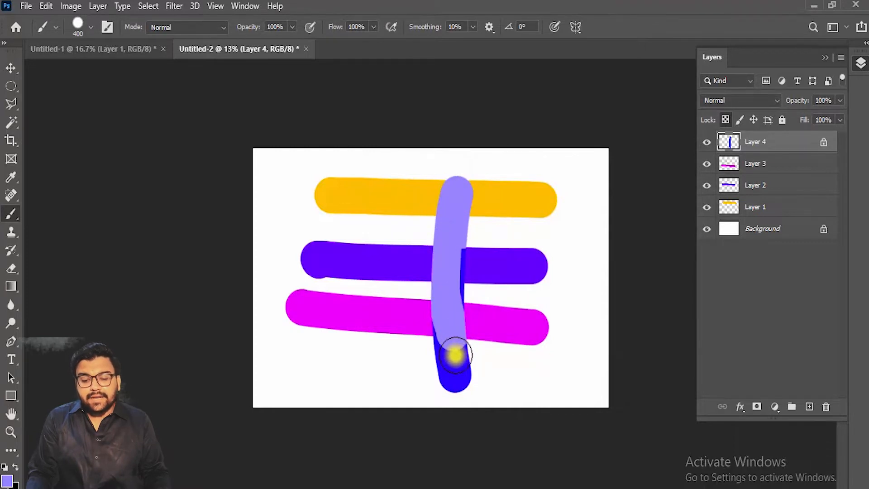
pyautogui.moveTo(460, 247)
pyautogui.mouseDown()
pyautogui.moveTo(481, 282)
pyautogui.moveTo(479, 324)
pyautogui.moveTo(458, 348)
pyautogui.moveTo(435, 310)
pyautogui.moveTo(438, 345)
pyautogui.mouseUp()
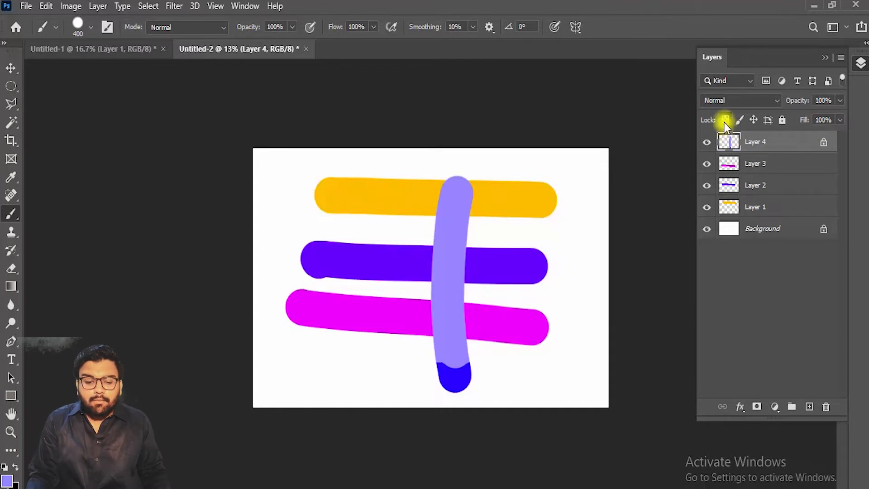
# Step: Unlock the transparent pixels of Layer 4, paint a horizontal light purple stroke across the middle, and undo the stroke
pyautogui.moveTo(367, 256)
pyautogui.mouseDown()
pyautogui.moveTo(559, 250)
pyautogui.moveTo(500, 254)
pyautogui.mouseUp()
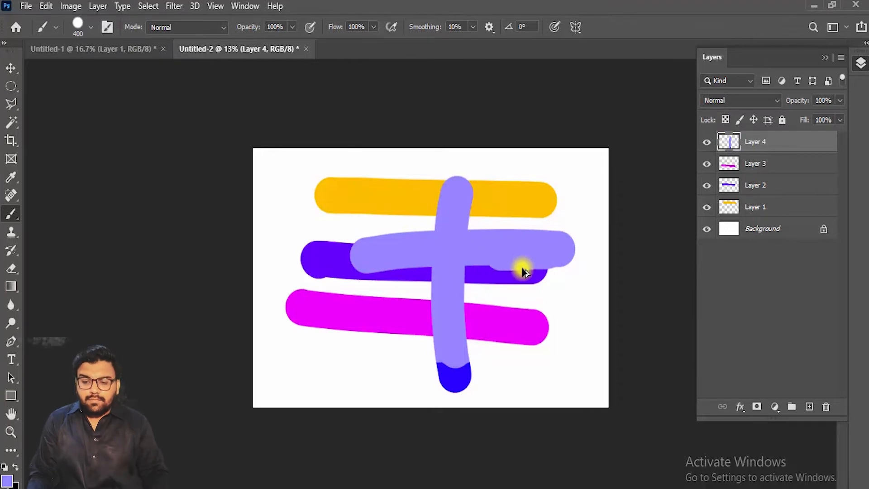
pyautogui.hotkey('ctrl', 'z')
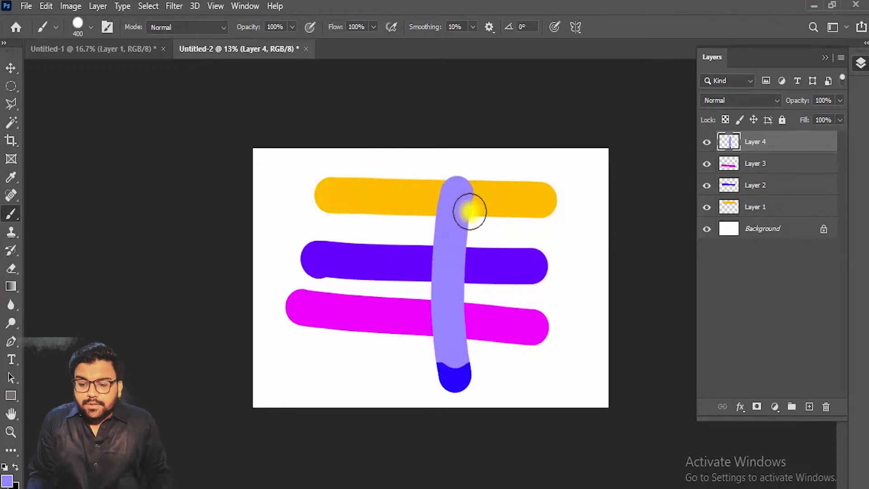
# Step: Lock the image pixels of Layer 4
pyautogui.click(740, 120)
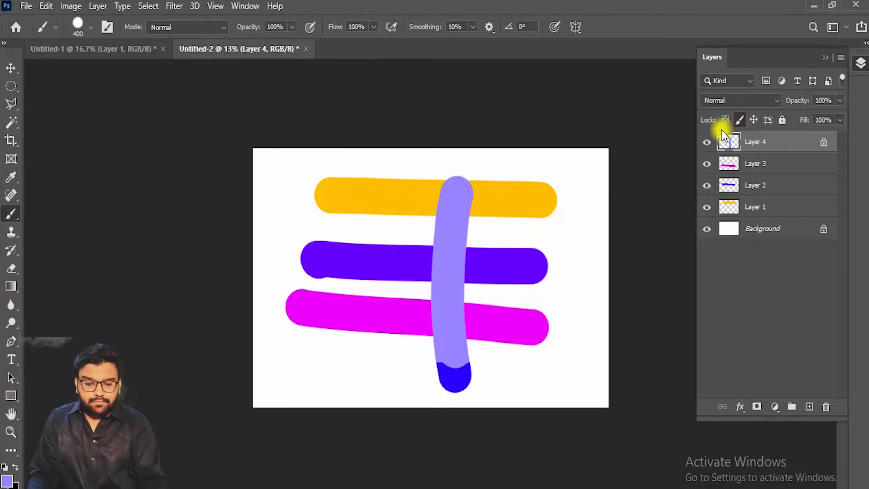
# Step: Try to paint on Layer 4's vertical stroke with the Brush while the layer's image pixels are locked
pyautogui.press('v')
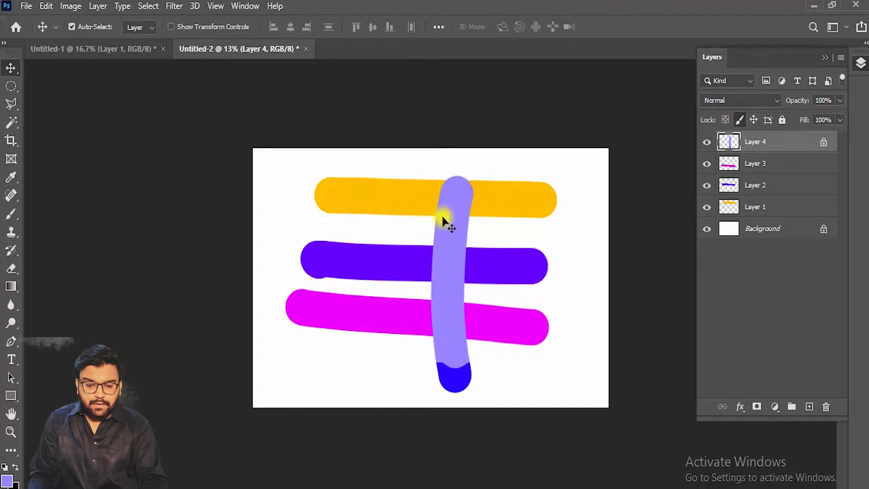
pyautogui.press('b')
pyautogui.click(451, 236)
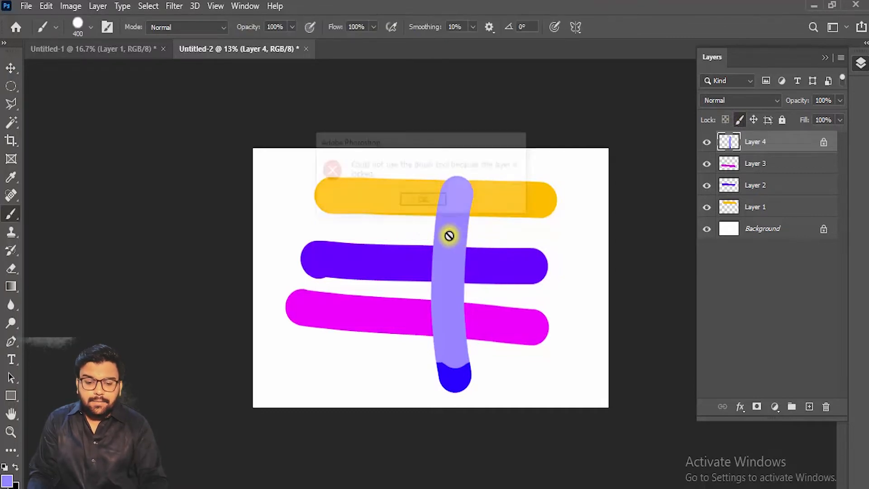
pyautogui.click(437, 202)
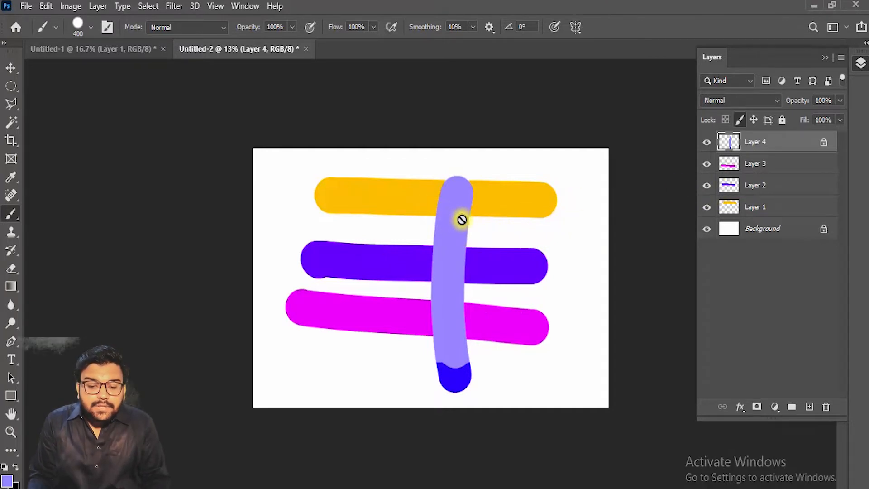
# Step: Move Layer 4's vertical stroke left until its right edge aligns with the canvas's vertical centre line
pyautogui.press('v')
pyautogui.moveTo(451, 221)
pyautogui.mouseDown()
pyautogui.moveTo(520, 221)
pyautogui.moveTo(363, 218)
pyautogui.moveTo(510, 213)
pyautogui.moveTo(407, 222)
pyautogui.mouseUp()
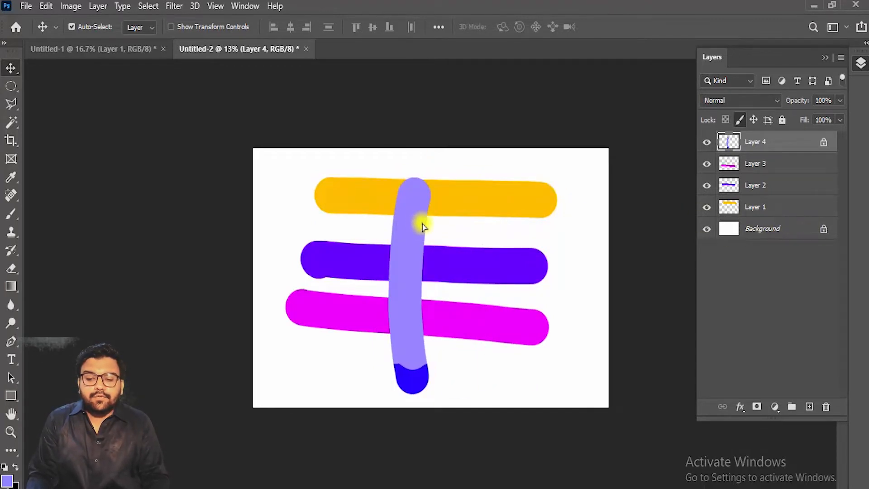
pyautogui.moveTo(421, 225)
pyautogui.mouseDown()
pyautogui.moveTo(476, 222)
pyautogui.moveTo(410, 219)
pyautogui.mouseUp()
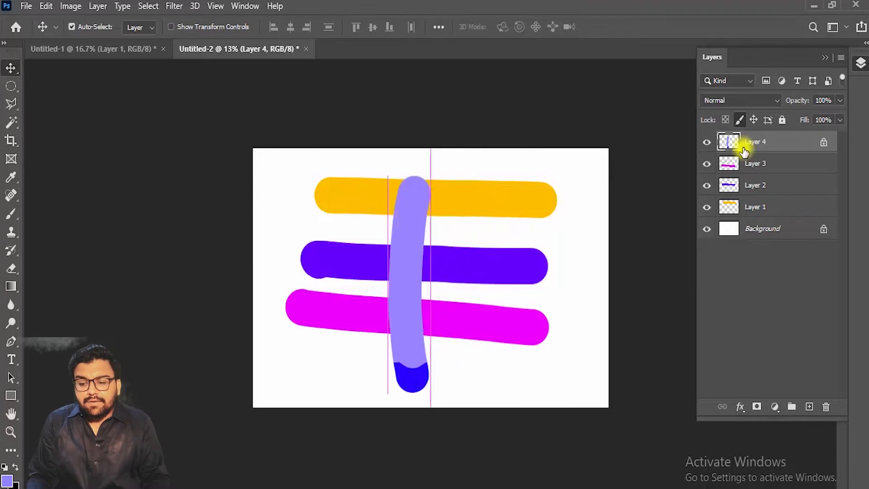
# Step: Switch Layer 4's lock from image pixels to position, try to move its stroke, and undo the accidental shift of Layer 1
pyautogui.click(739, 123)
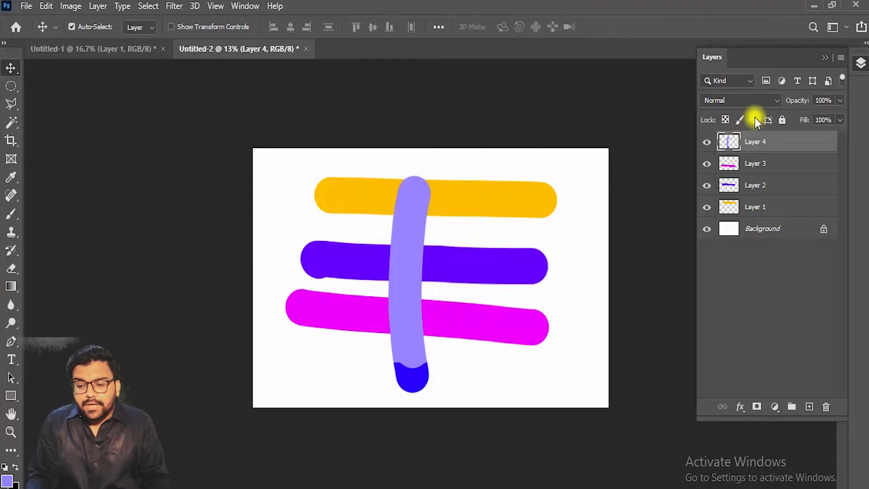
pyautogui.click(755, 119)
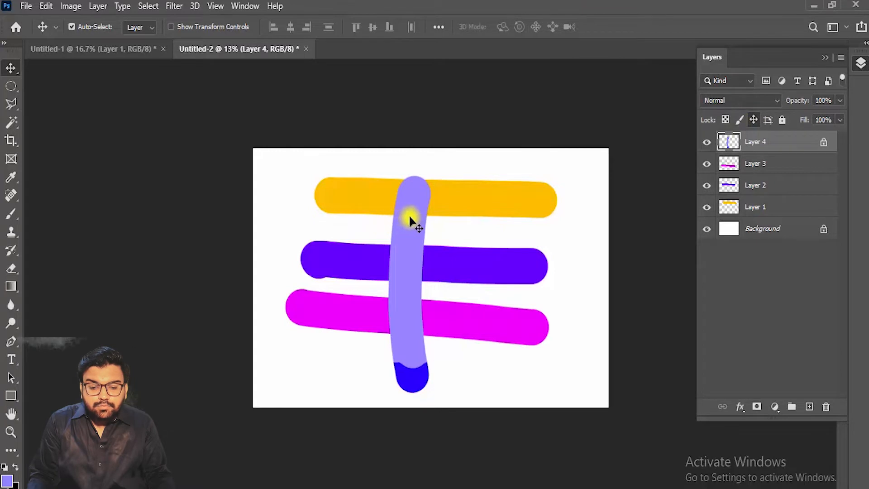
pyautogui.moveTo(410, 217)
pyautogui.mouseDown()
pyautogui.moveTo(456, 221)
pyautogui.moveTo(392, 222)
pyautogui.moveTo(412, 209)
pyautogui.moveTo(393, 209)
pyautogui.moveTo(387, 223)
pyautogui.mouseUp()
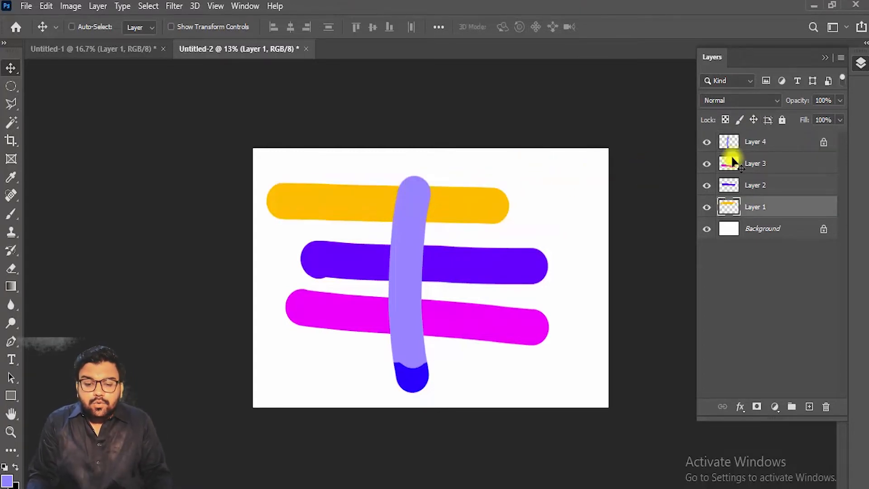
pyautogui.hotkey('ctrl', 'z')
# Step: Select Layer 4, release its position lock, and move its vertical stroke right and up to the canvas's upper edge
pyautogui.click(772, 143)
pyautogui.moveTo(411, 200)
pyautogui.mouseDown()
pyautogui.moveTo(422, 201)
pyautogui.moveTo(368, 199)
pyautogui.moveTo(417, 207)
pyautogui.moveTo(457, 200)
pyautogui.moveTo(374, 195)
pyautogui.moveTo(476, 195)
pyautogui.mouseUp()
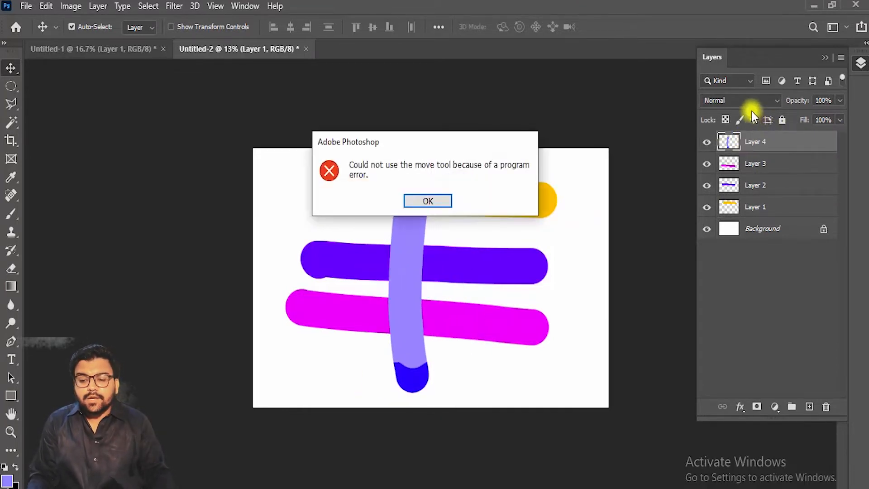
pyautogui.press('Return')
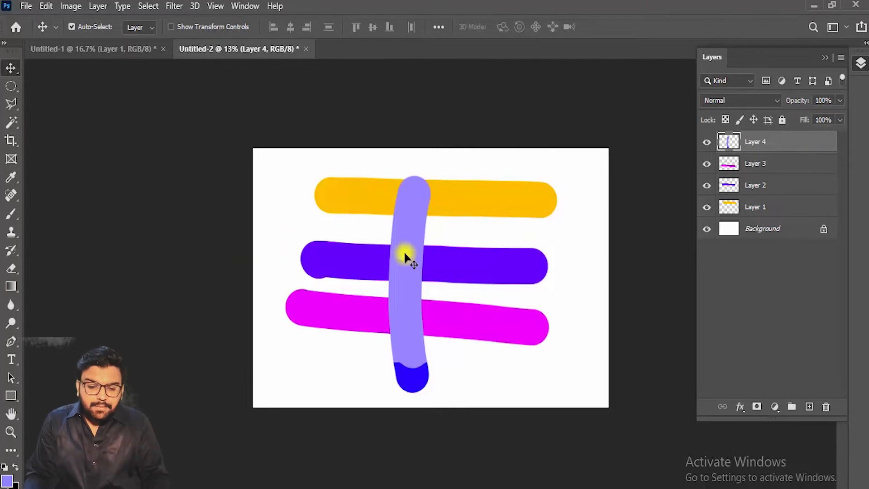
pyautogui.moveTo(406, 244)
pyautogui.mouseDown()
pyautogui.moveTo(410, 218)
pyautogui.moveTo(441, 217)
pyautogui.mouseUp()
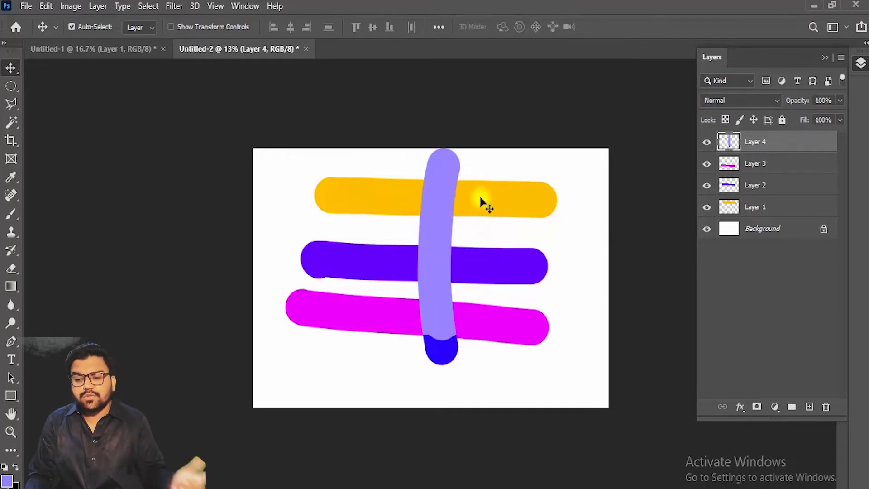
# Step: Set the fill of Layer 4 to 68%
pyautogui.click(841, 120)
pyautogui.moveTo(804, 138)
pyautogui.mouseDown()
pyautogui.moveTo(796, 138)
pyautogui.moveTo(821, 144)
pyautogui.mouseUp()
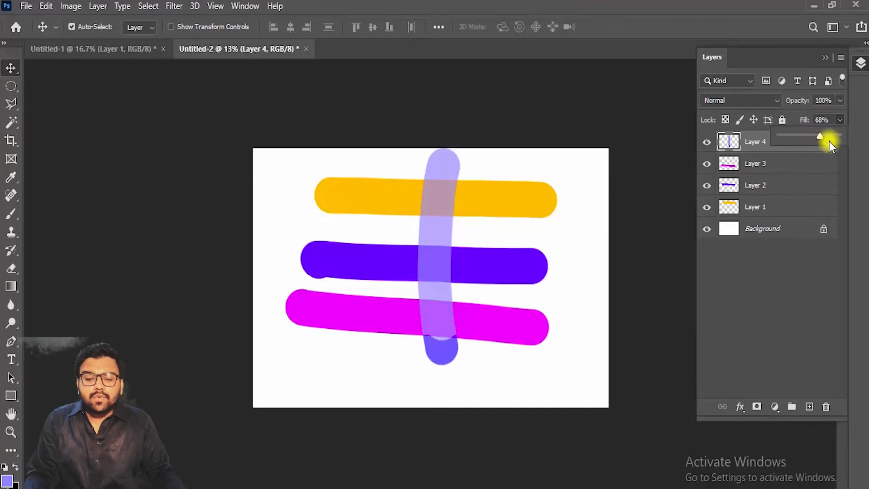
pyautogui.moveTo(831, 135); pyautogui.dragTo(821, 136)
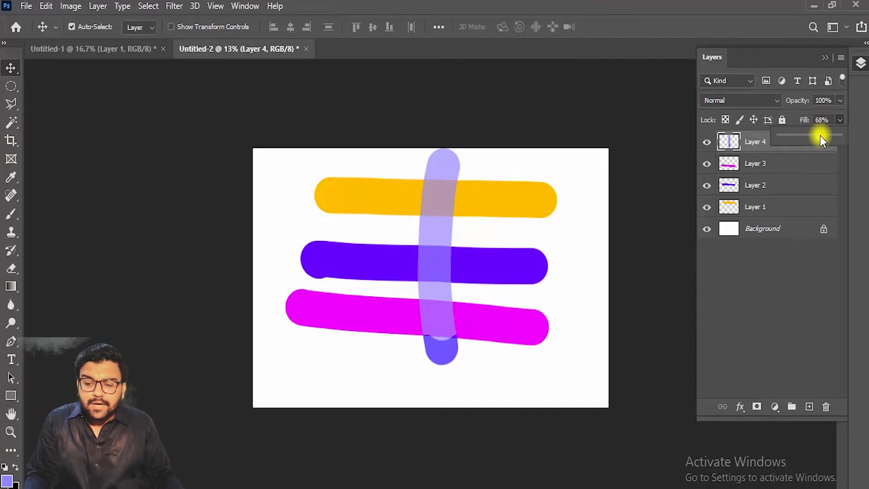
# Step: Lower the opacity of Layer 4 to 41% and restore it to 100%
pyautogui.click(840, 100)
pyautogui.click(839, 100)
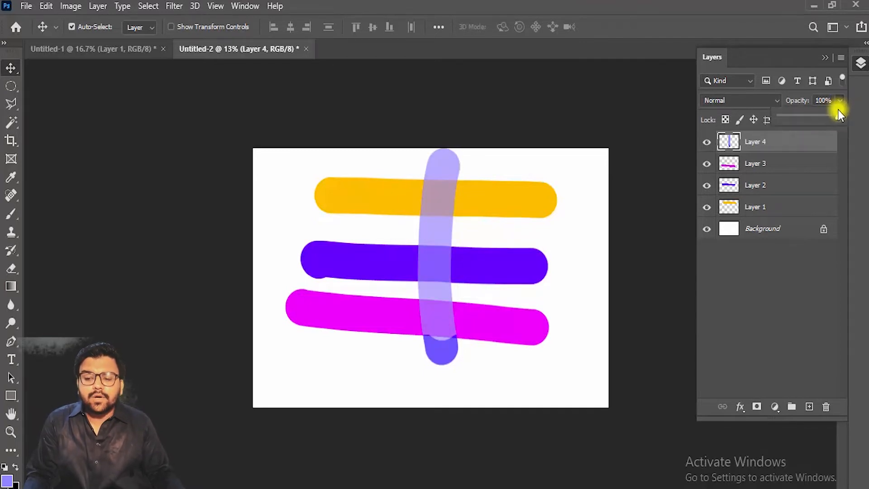
pyautogui.click(804, 115)
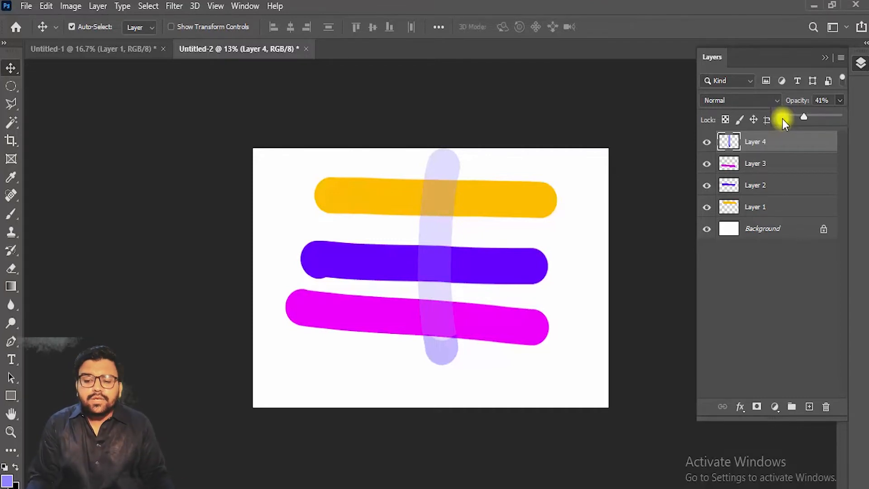
pyautogui.moveTo(808, 114); pyautogui.dragTo(860, 119)
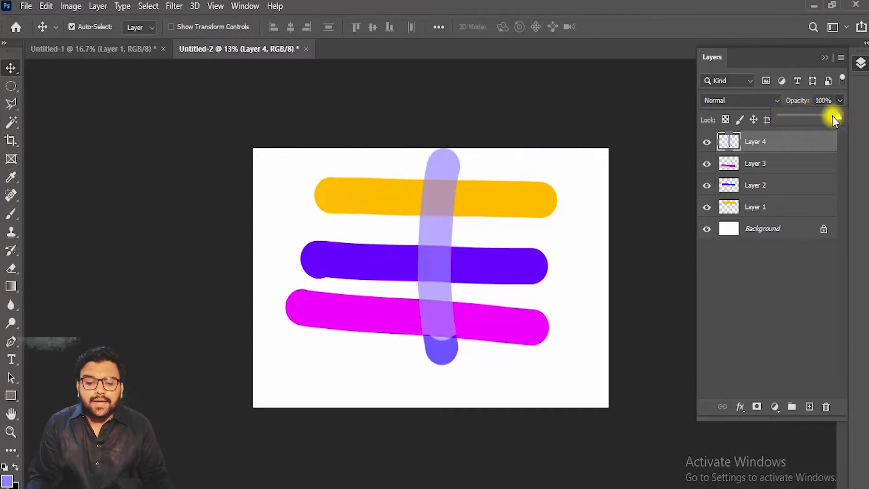
# Step: Reduce the fill of Layer 4 to 48%
pyautogui.moveTo(782, 117)
pyautogui.mouseDown()
pyautogui.moveTo(763, 118)
pyautogui.moveTo(841, 117)
pyautogui.moveTo(843, 137)
pyautogui.moveTo(808, 137)
pyautogui.mouseUp()
pyautogui.click(842, 96)
pyautogui.click(840, 120)
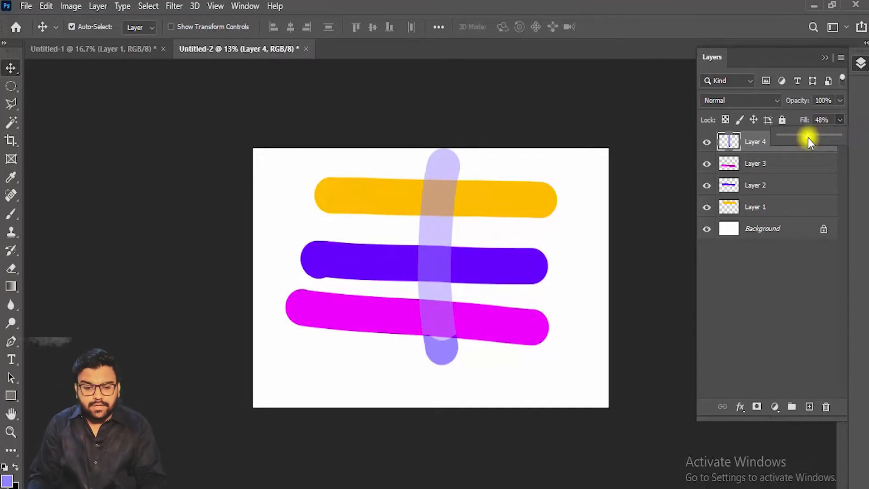
# Step: Raise Layer 4's fill to 100% while viewing its stroke at 12800% magnification, keeping the layer opacity at 100%
pyautogui.click(470, 165)
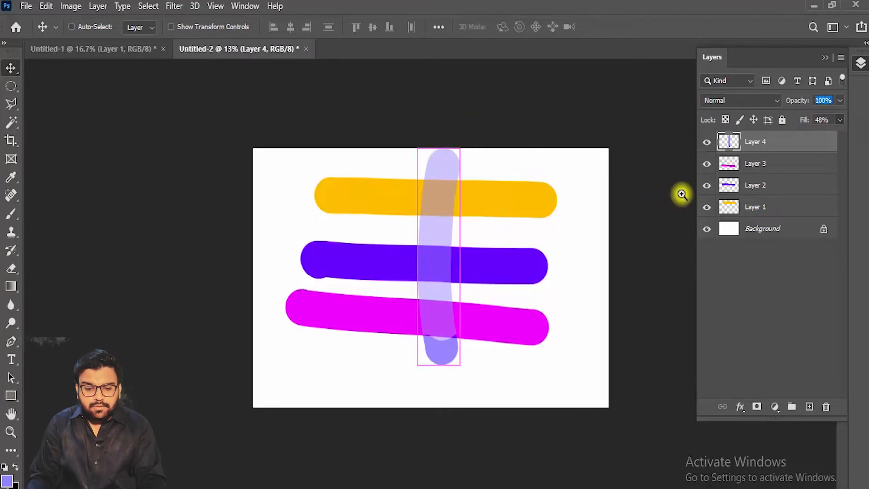
pyautogui.moveTo(448, 163)
pyautogui.mouseDown()
pyautogui.moveTo(596, 196)
pyautogui.moveTo(496, 194)
pyautogui.mouseUp()
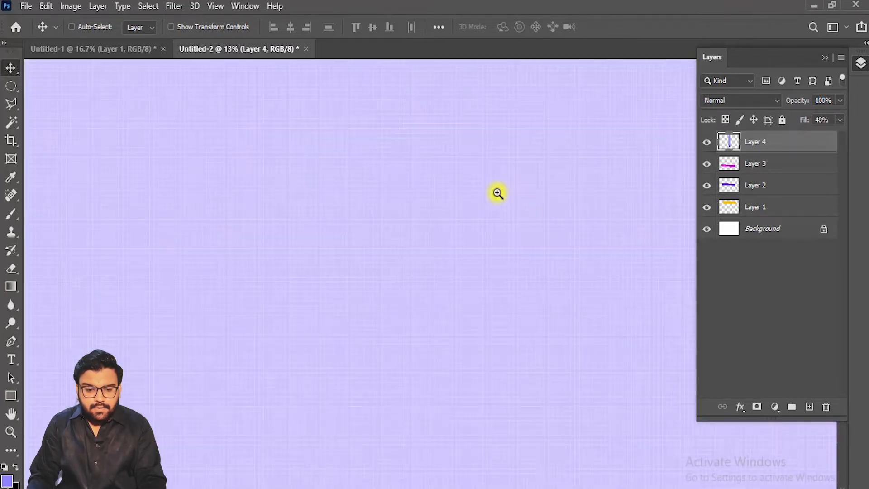
pyautogui.moveTo(416, 174); pyautogui.dragTo(654, 170)
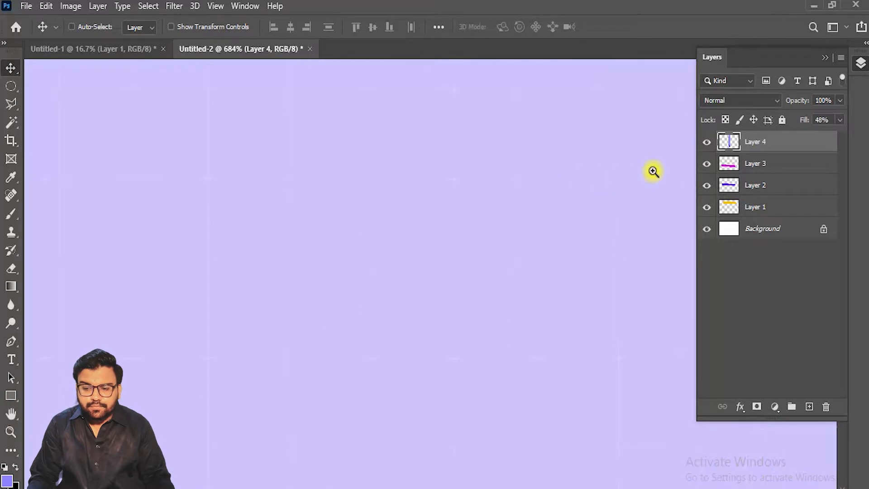
pyautogui.click(839, 120)
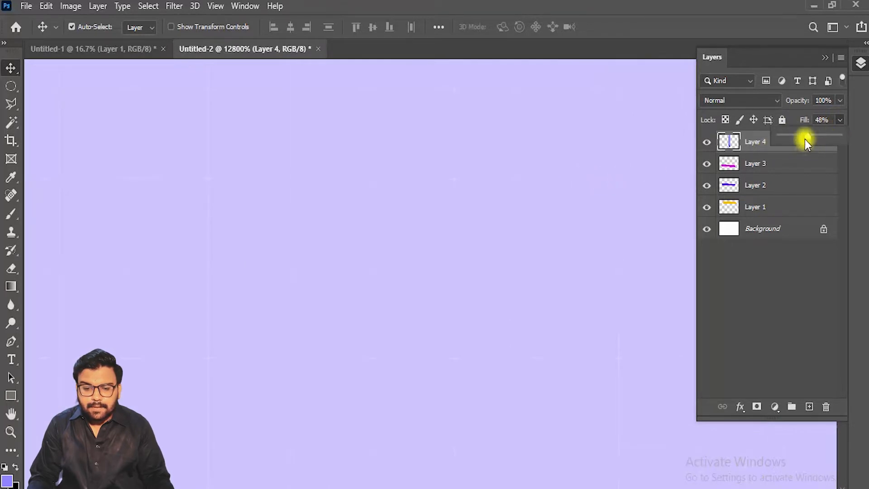
pyautogui.moveTo(805, 139); pyautogui.dragTo(853, 153)
pyautogui.click(840, 101)
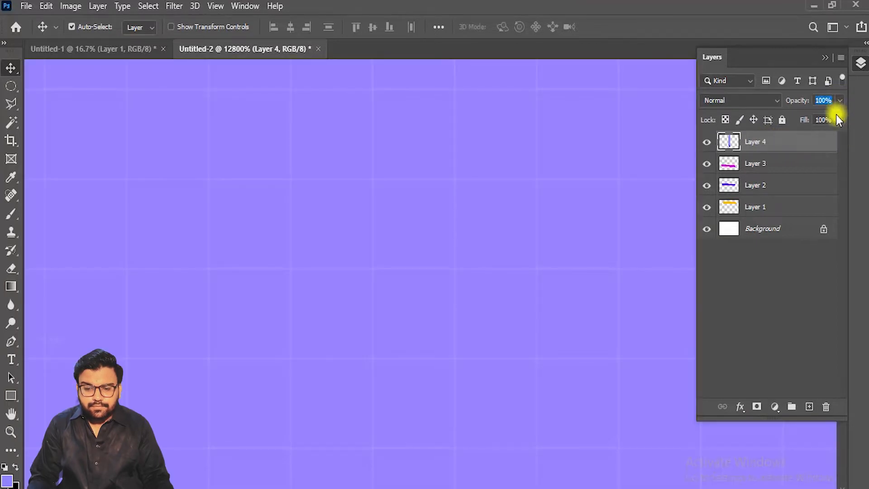
pyautogui.moveTo(836, 115); pyautogui.dragTo(860, 132)
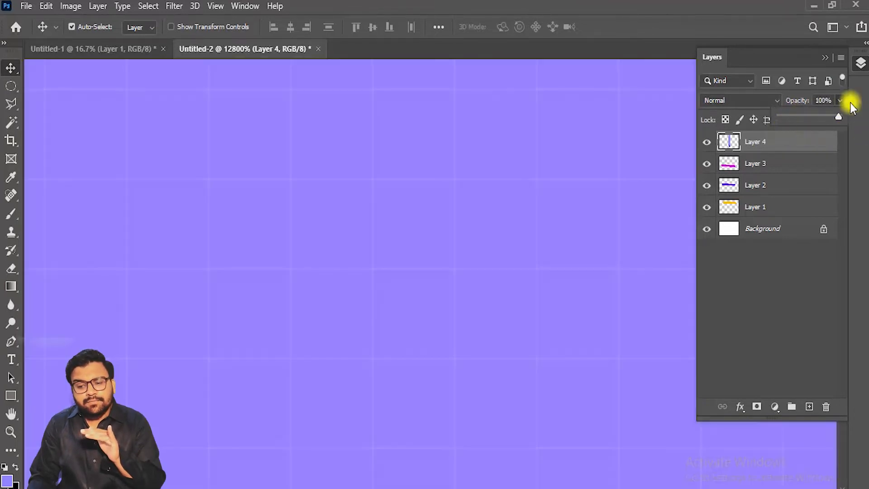
# Step: Lower the fill of Layer 4 to 43%, compare the overlapping strokes, and return the fill to 100%
pyautogui.click(840, 119)
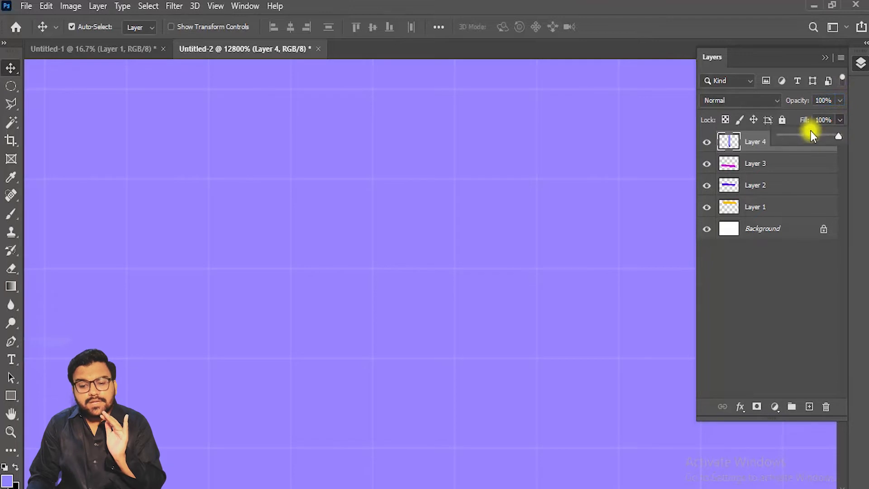
pyautogui.click(806, 136)
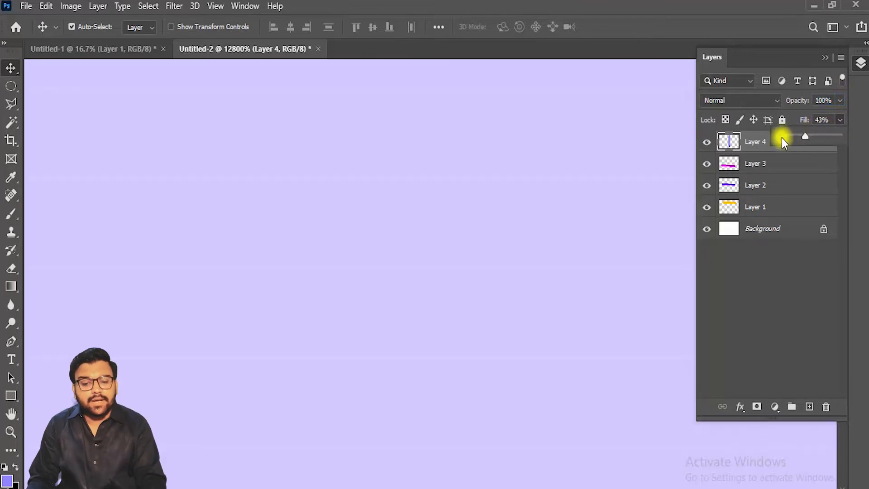
pyautogui.keyDown('ctrl'); pyautogui.click(449, 171); pyautogui.keyUp('ctrl')
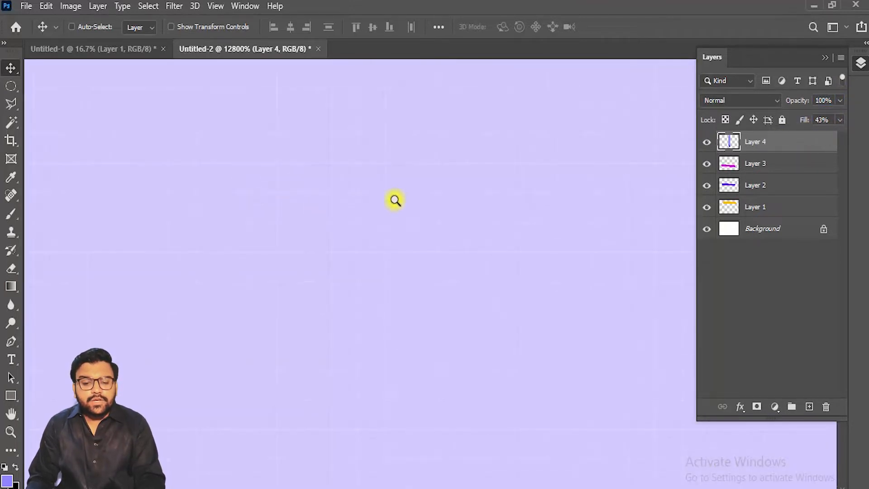
pyautogui.moveTo(395, 200); pyautogui.dragTo(110, 6)
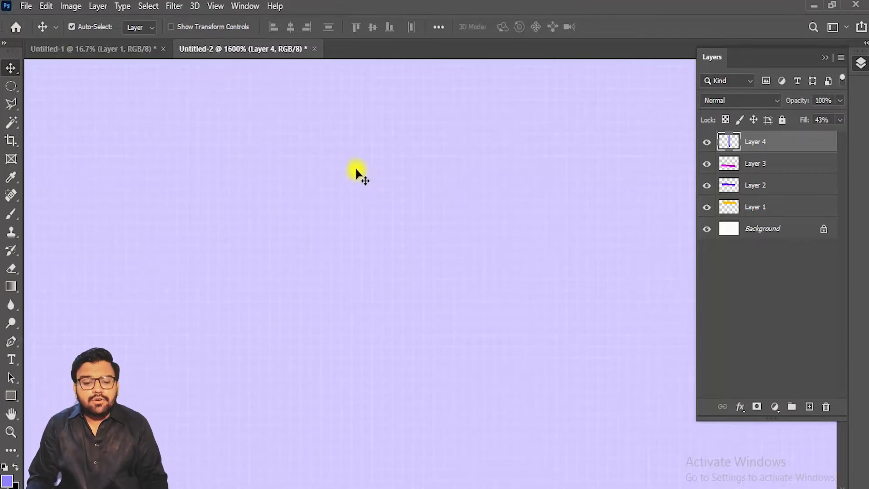
pyautogui.press('z')
pyautogui.moveTo(322, 201)
pyautogui.mouseDown()
pyautogui.moveTo(94, 221)
pyautogui.moveTo(217, 234)
pyautogui.moveTo(185, 229)
pyautogui.mouseUp()
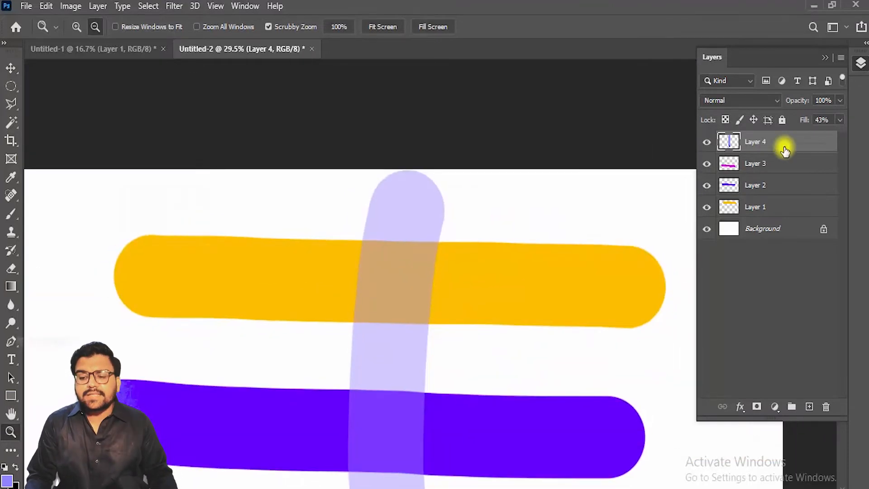
pyautogui.click(840, 120)
pyautogui.click(839, 137)
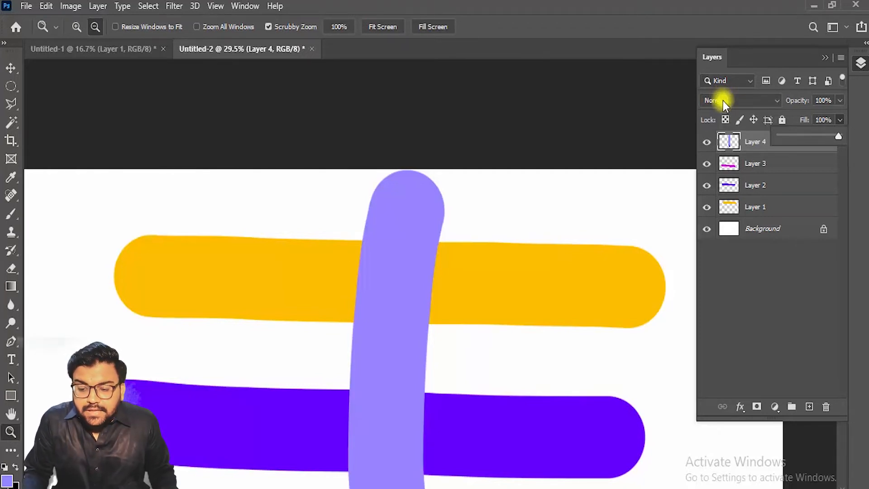
# Step: Select Layer 3, which holds the magenta stroke
pyautogui.click(753, 167)
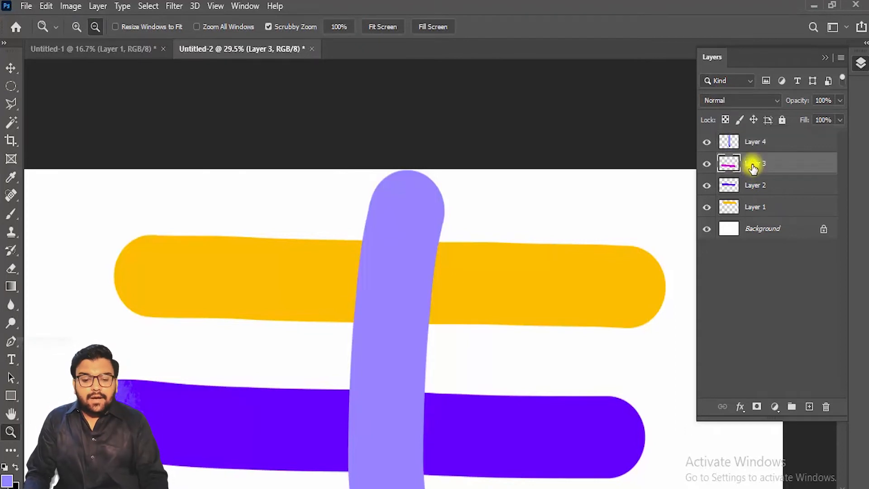
pyautogui.keyDown('alt'); pyautogui.click(279, 159); pyautogui.keyUp('alt')
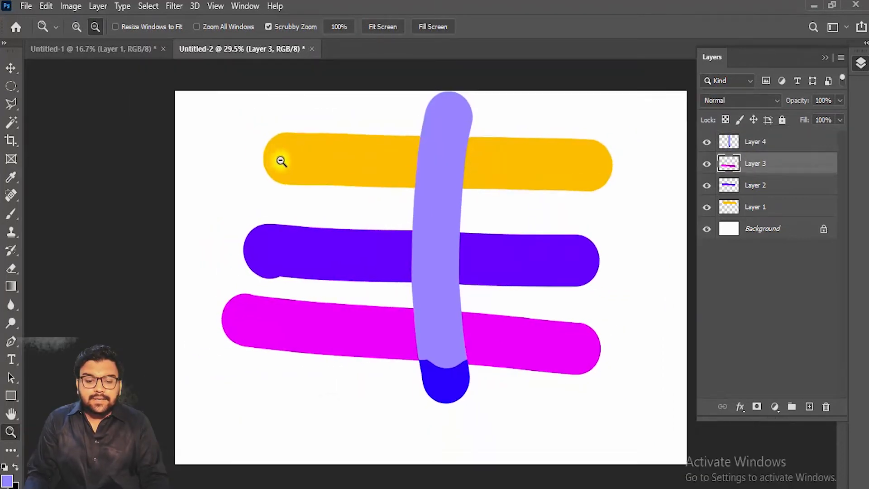
pyautogui.moveTo(281, 161); pyautogui.dragTo(278, 161)
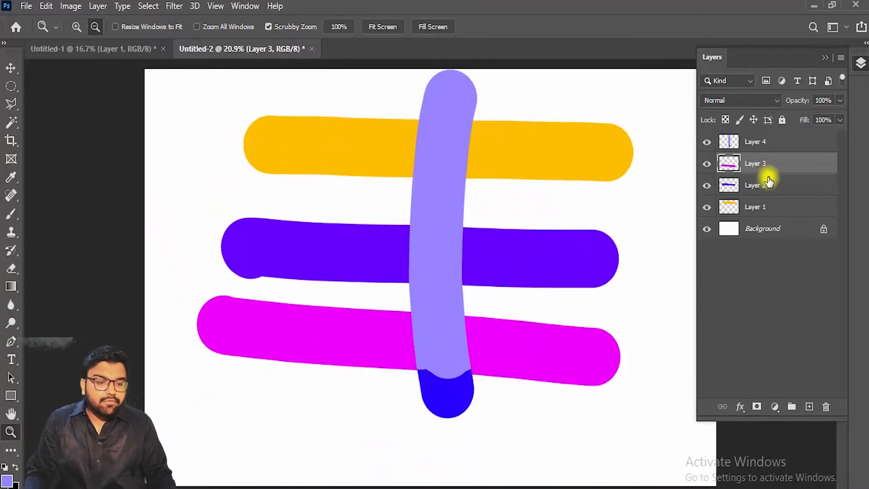
# Step: Open the deer photo nick-fewings-c4WBrQGR5q0-unsplash from the Downloads folder
pyautogui.click(26, 6)
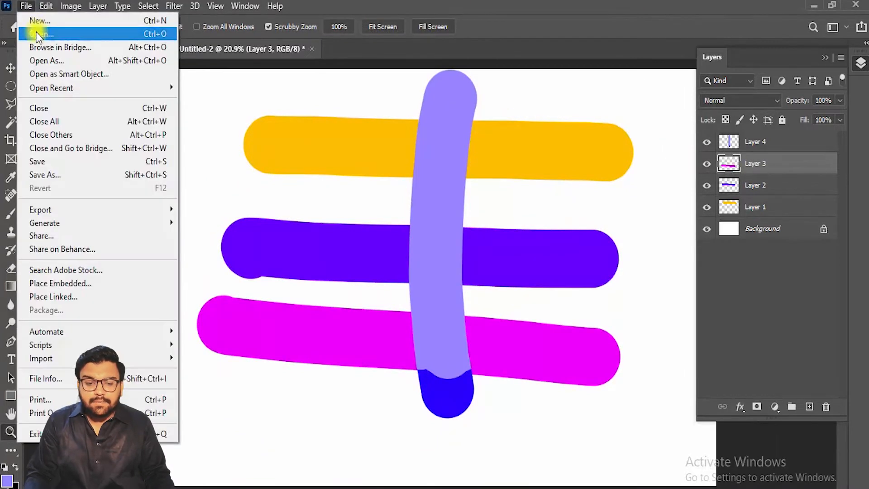
pyautogui.press('Escape')
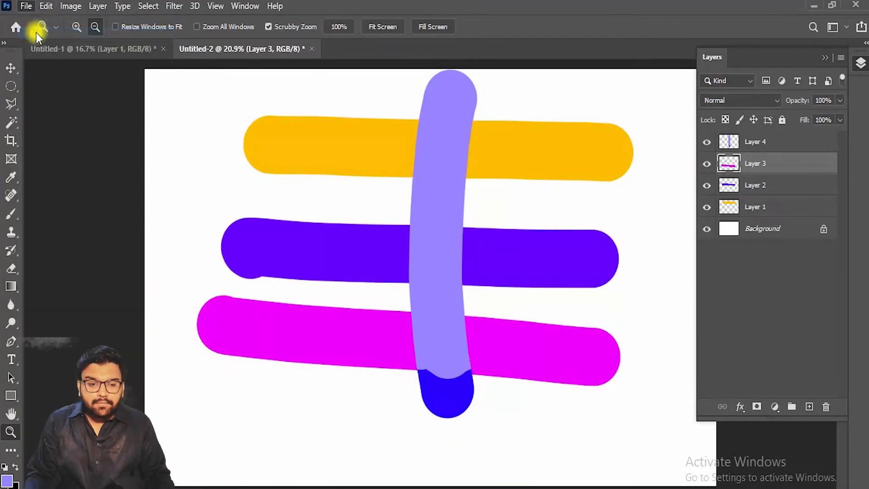
pyautogui.doubleClick(115, 78)
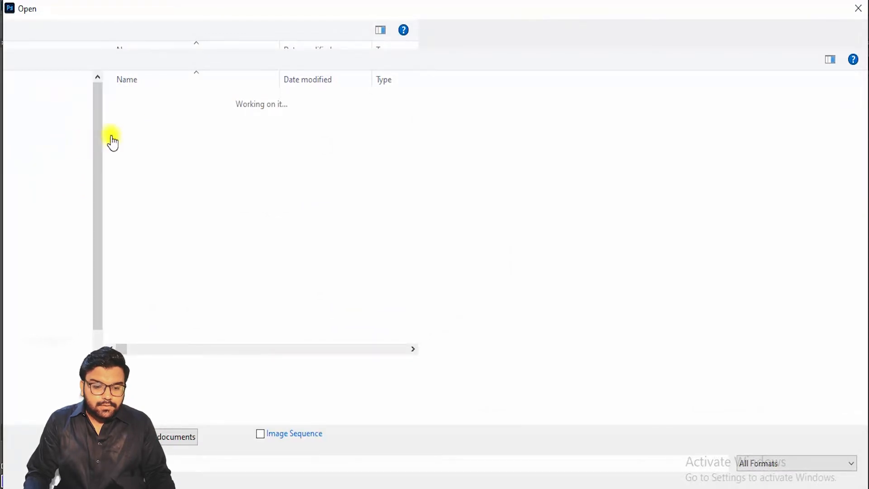
pyautogui.click(64, 125)
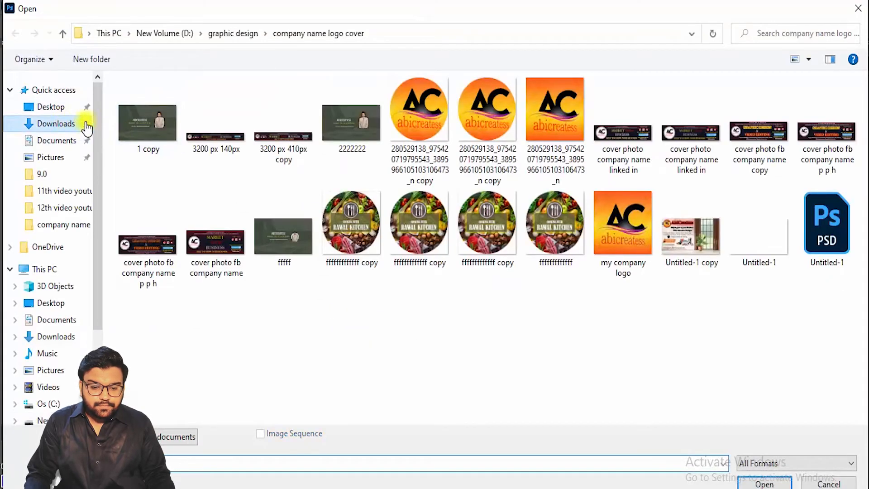
pyautogui.scroll(-10, 356, 193)
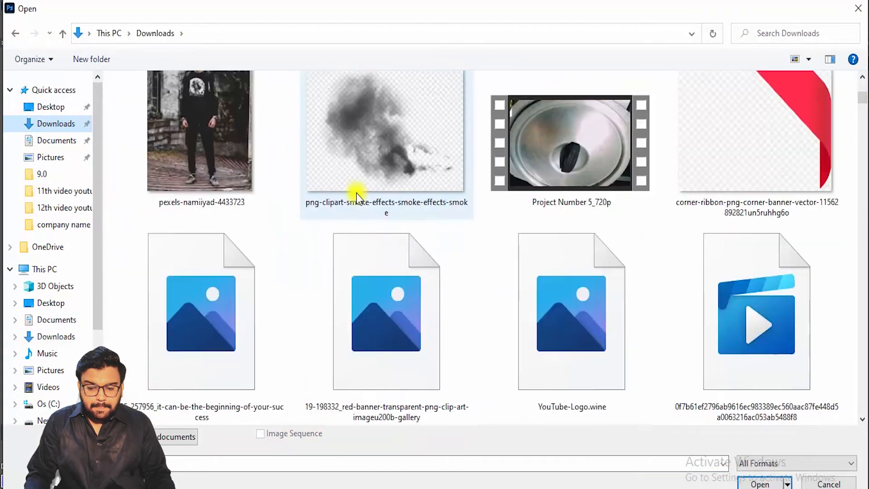
pyautogui.scroll(-6, 357, 193)
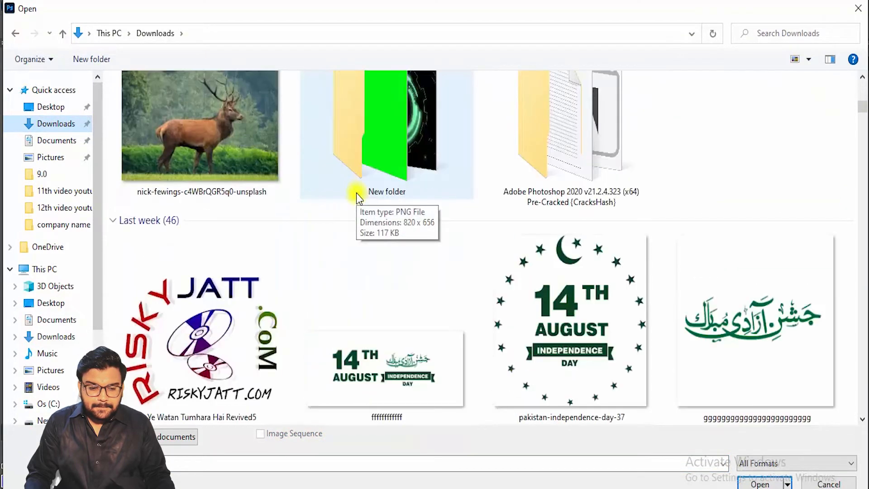
pyautogui.scroll(-3, 357, 193)
pyautogui.scroll(4, 356, 192)
pyautogui.click(166, 202)
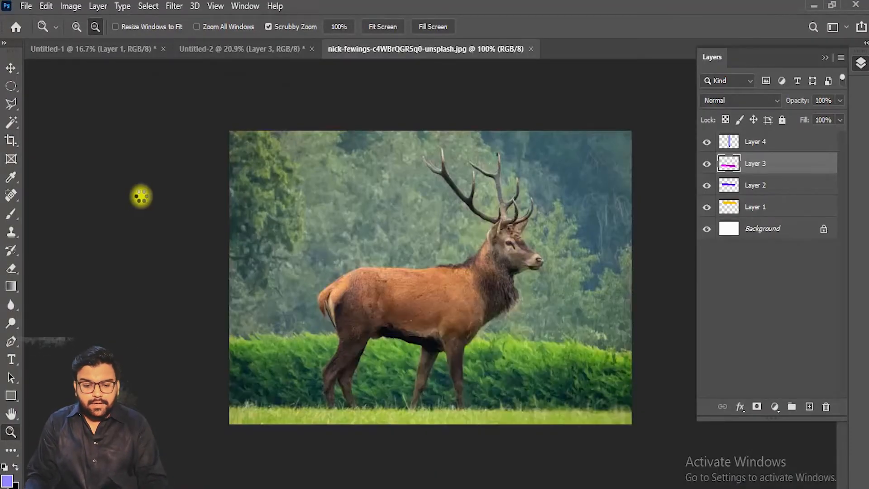
# Step: Set the Brush tool's flow to 21% and its smoothing to 54%
pyautogui.hotkey('ctrl', '+')
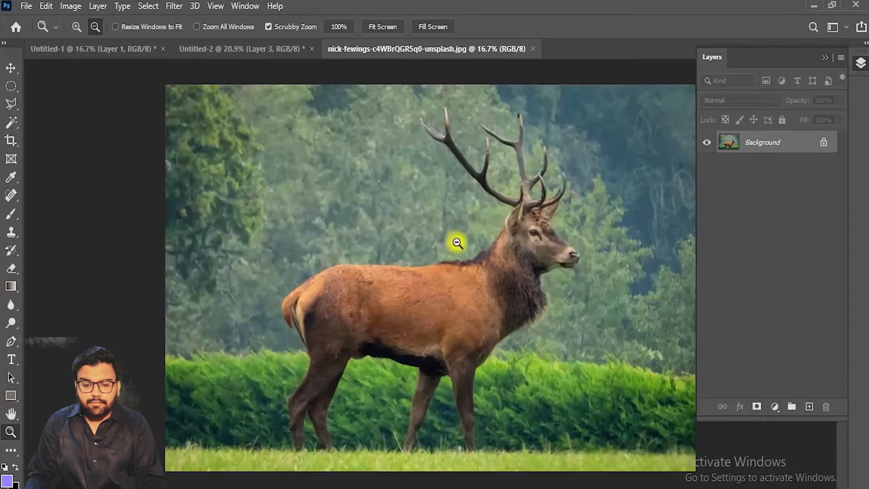
pyautogui.moveTo(457, 242); pyautogui.dragTo(451, 244)
pyautogui.press('b')
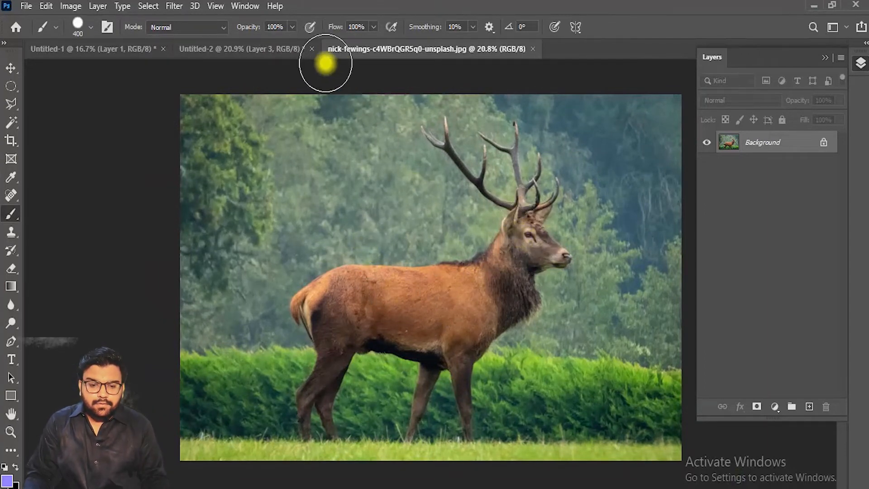
pyautogui.click(374, 27)
pyautogui.moveTo(376, 42); pyautogui.dragTo(324, 43)
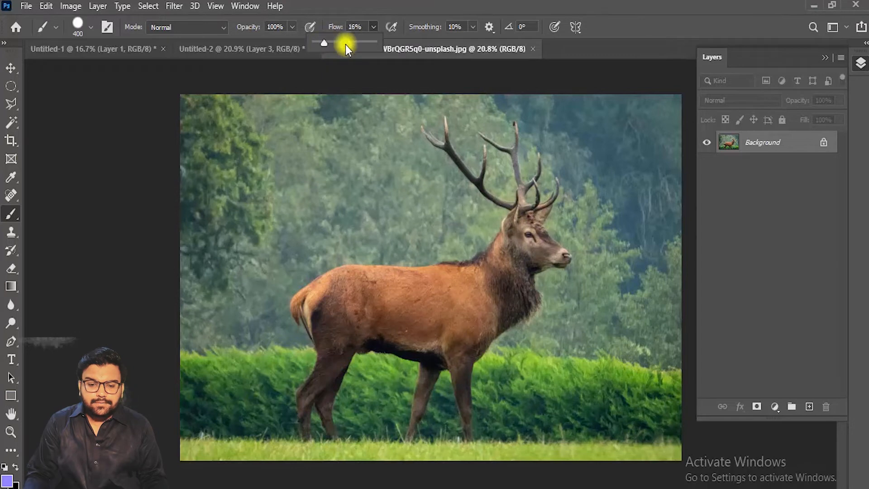
pyautogui.click(472, 26)
pyautogui.moveTo(472, 44); pyautogui.dragTo(501, 45)
# Step: Paint over the deer on the Background, undo the paint, and repaint the body, legs and head in lavender on a new layer
pyautogui.moveTo(520, 229)
pyautogui.mouseDown()
pyautogui.moveTo(548, 256)
pyautogui.moveTo(502, 284)
pyautogui.moveTo(477, 346)
pyautogui.moveTo(504, 277)
pyautogui.moveTo(429, 322)
pyautogui.moveTo(343, 290)
pyautogui.moveTo(323, 293)
pyautogui.moveTo(316, 432)
pyautogui.moveTo(361, 301)
pyautogui.moveTo(393, 334)
pyautogui.moveTo(457, 349)
pyautogui.moveTo(467, 439)
pyautogui.moveTo(454, 278)
pyautogui.moveTo(306, 300)
pyautogui.moveTo(299, 311)
pyautogui.moveTo(362, 277)
pyautogui.moveTo(481, 263)
pyautogui.moveTo(520, 247)
pyautogui.mouseUp()
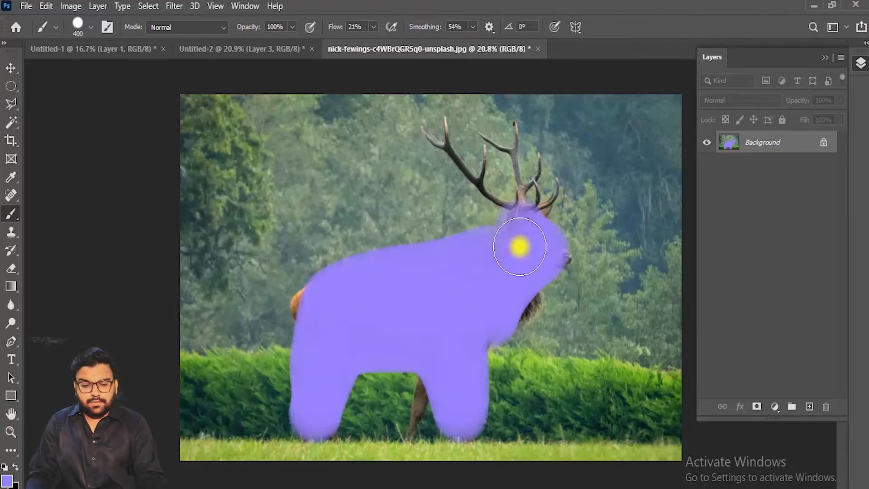
pyautogui.hotkey('ctrl', 'z')
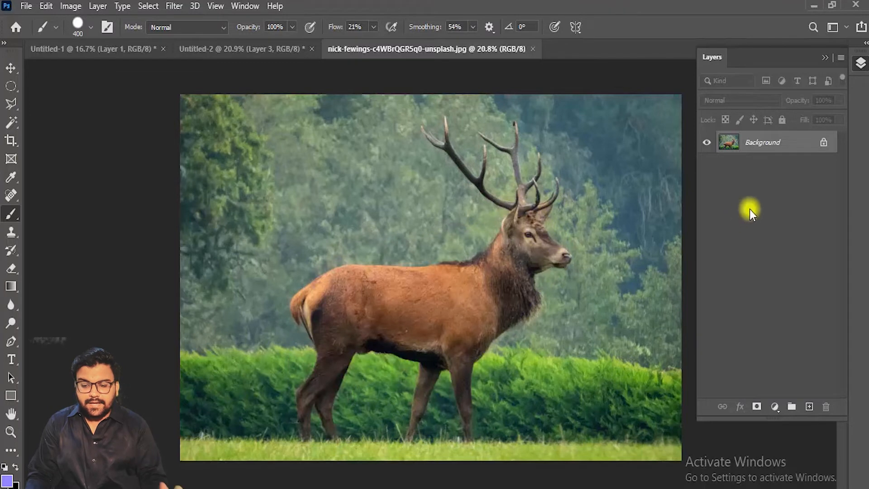
pyautogui.click(810, 408)
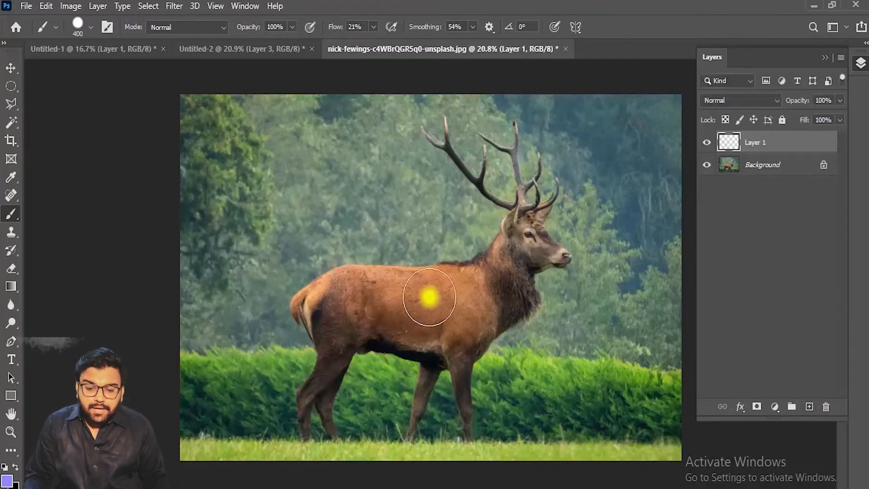
pyautogui.moveTo(508, 215)
pyautogui.mouseDown()
pyautogui.moveTo(555, 257)
pyautogui.moveTo(529, 256)
pyautogui.moveTo(514, 295)
pyautogui.moveTo(495, 273)
pyautogui.moveTo(472, 295)
pyautogui.moveTo(425, 311)
pyautogui.moveTo(360, 293)
pyautogui.moveTo(329, 293)
pyautogui.moveTo(310, 309)
pyautogui.moveTo(323, 352)
pyautogui.moveTo(312, 429)
pyautogui.moveTo(327, 420)
pyautogui.moveTo(330, 369)
pyautogui.moveTo(351, 326)
pyautogui.moveTo(424, 328)
pyautogui.moveTo(450, 341)
pyautogui.moveTo(506, 303)
pyautogui.moveTo(477, 328)
pyautogui.moveTo(457, 372)
pyautogui.moveTo(474, 415)
pyautogui.moveTo(466, 428)
pyautogui.moveTo(454, 382)
pyautogui.moveTo(422, 431)
pyautogui.moveTo(416, 423)
pyautogui.moveTo(424, 344)
pyautogui.moveTo(455, 330)
pyautogui.moveTo(469, 297)
pyautogui.moveTo(433, 295)
pyautogui.mouseUp()
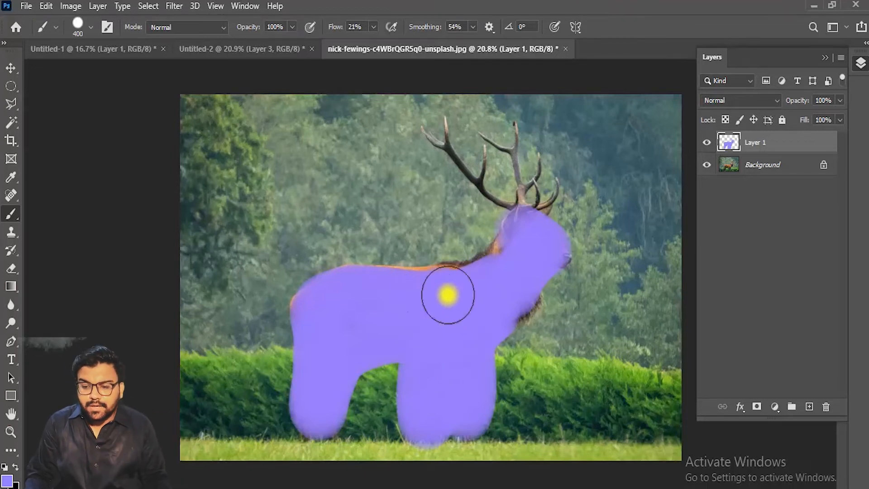
# Step: Set Layer 1's blend mode to Dissolve and examine the edges of the lavender paint around the deer's head and neck
pyautogui.click(751, 100)
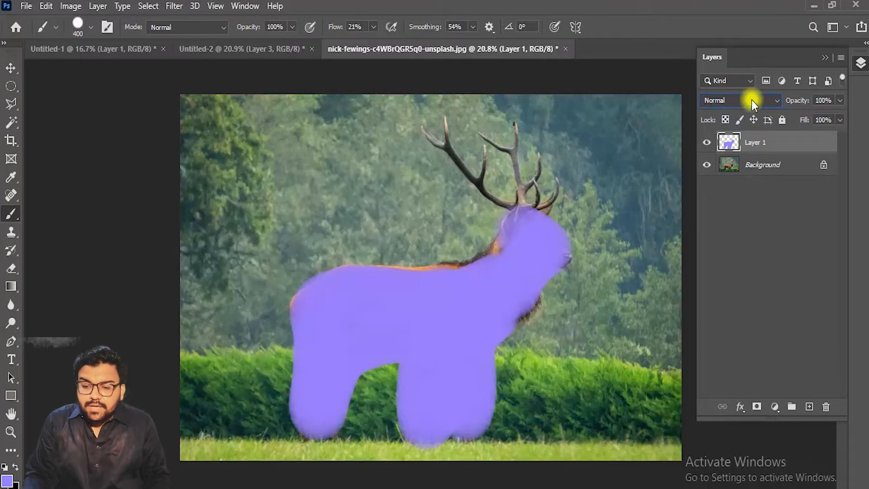
pyautogui.click(752, 99)
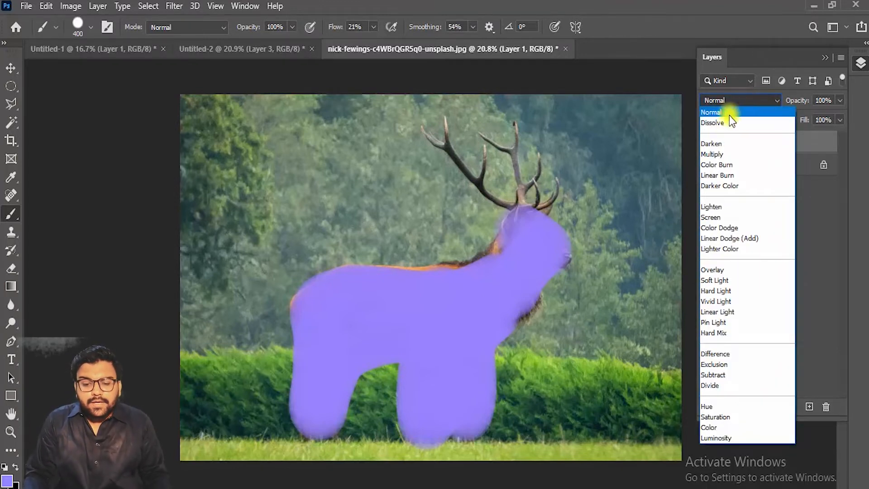
pyautogui.click(716, 126)
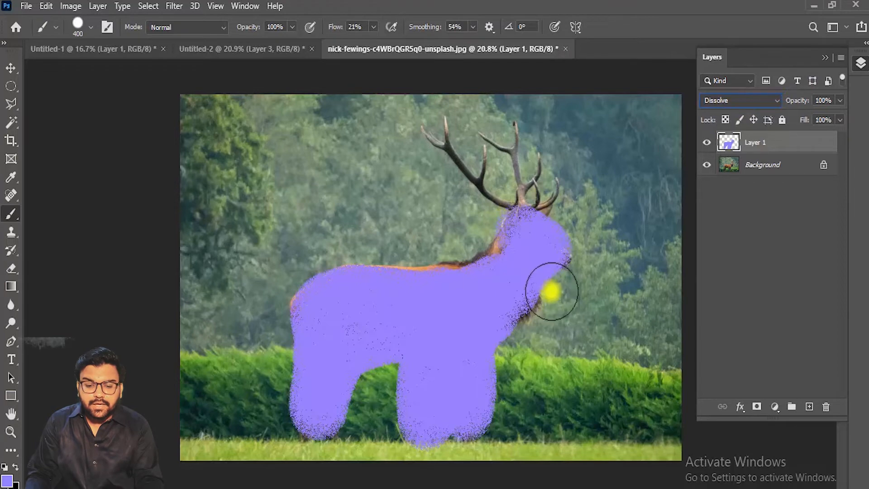
pyautogui.moveTo(487, 273); pyautogui.dragTo(578, 305)
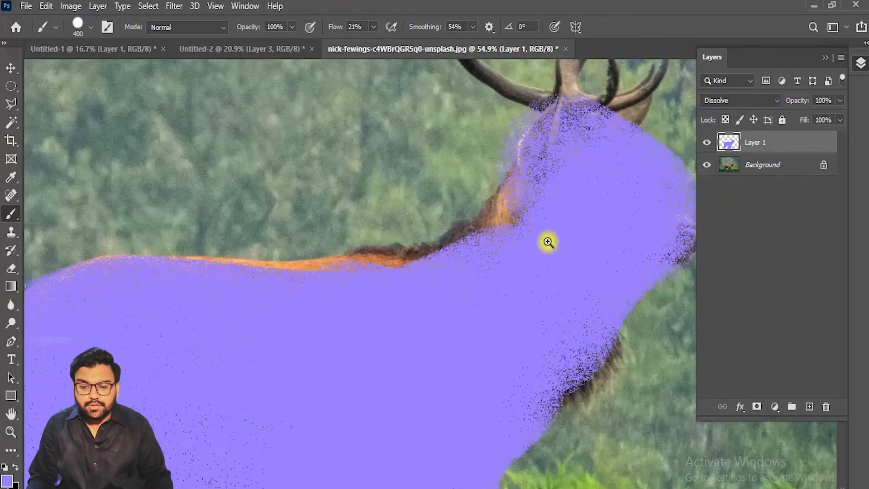
pyautogui.moveTo(549, 240); pyautogui.dragTo(487, 232)
# Step: Try the Overlay blend mode on Layer 1, and undo the blending changes and the lavender paint
pyautogui.click(755, 100)
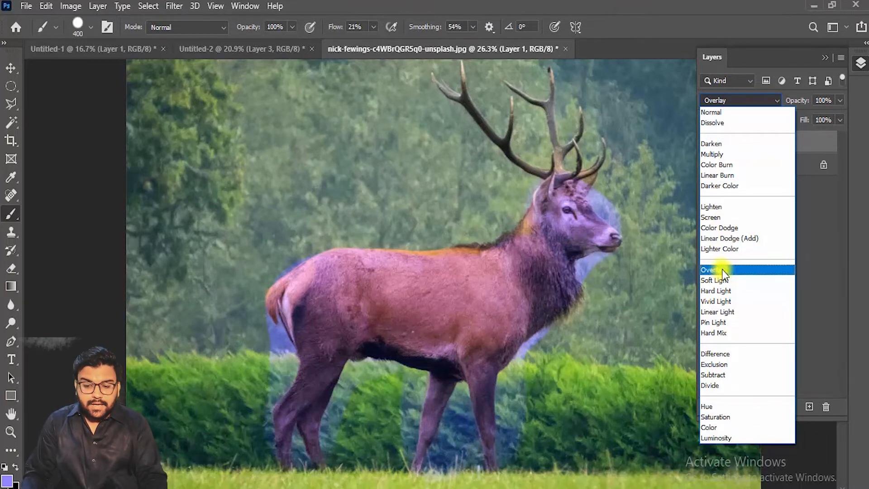
pyautogui.click(817, 239)
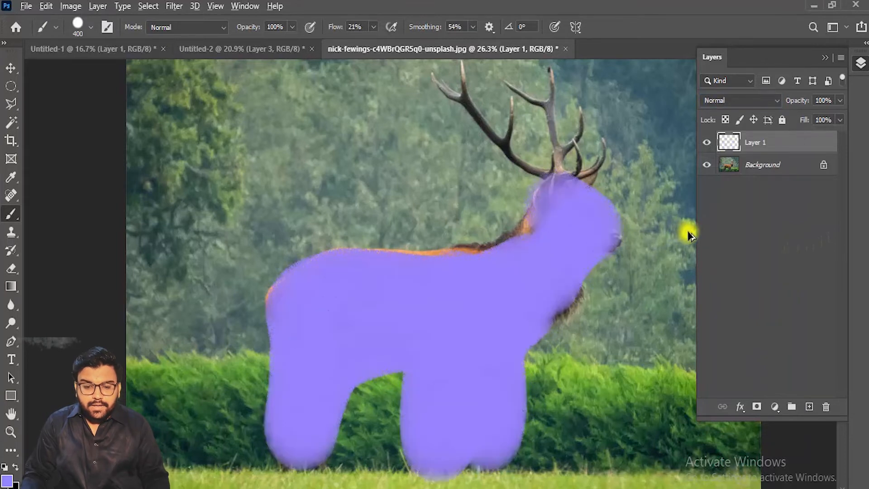
pyautogui.hotkey('ctrl', 'z')
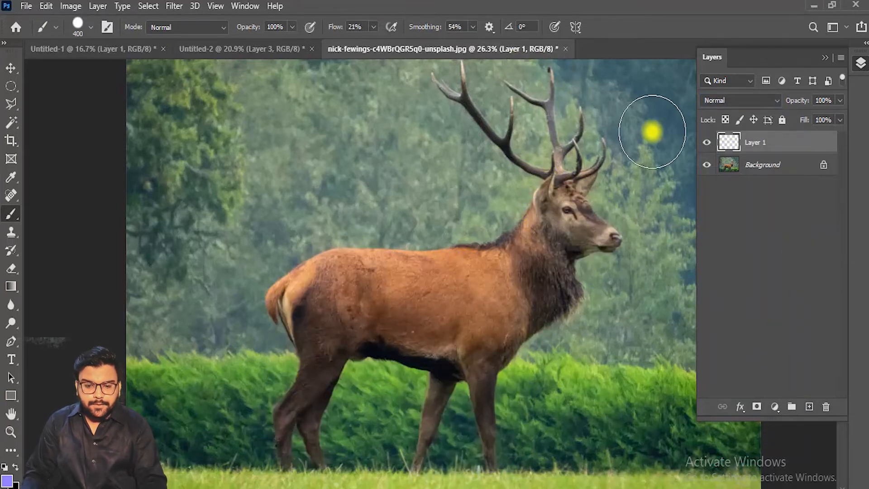
# Step: Select the deer on the Background with Select Subject and copy it to its own layer
pyautogui.press('w')
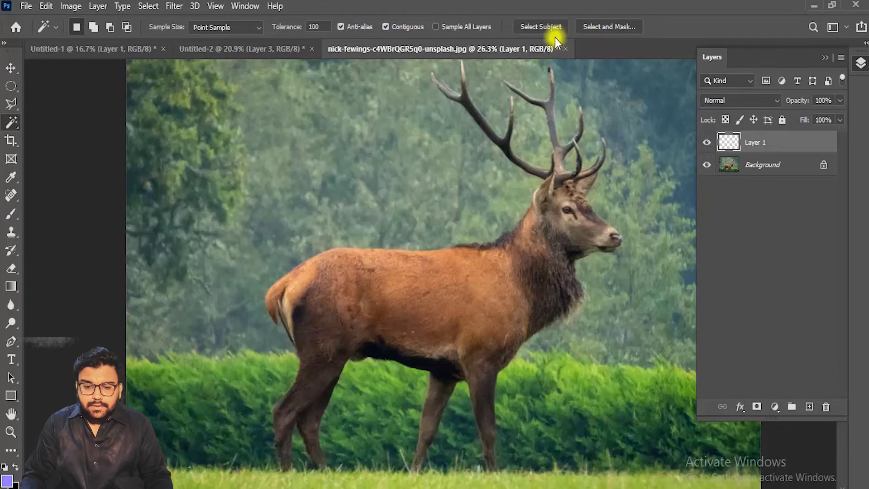
pyautogui.click(729, 164)
pyautogui.click(542, 27)
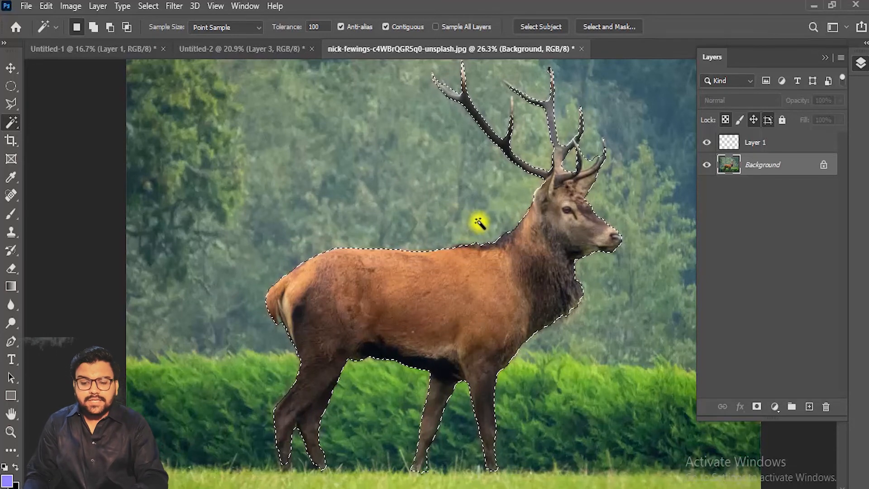
pyautogui.hotkey('ctrl', 'j')
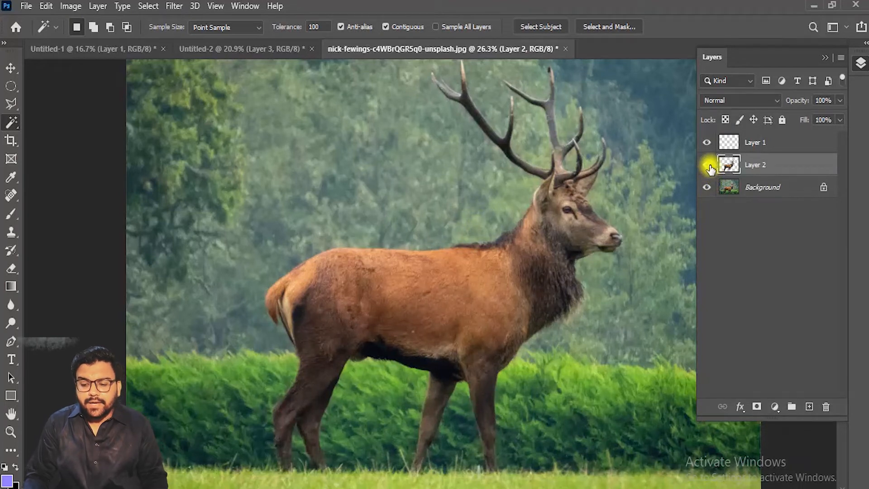
# Step: Add an empty layer above the deer cutout, and make a selection that follows the deer's outline on Layer 2
pyautogui.click(809, 407)
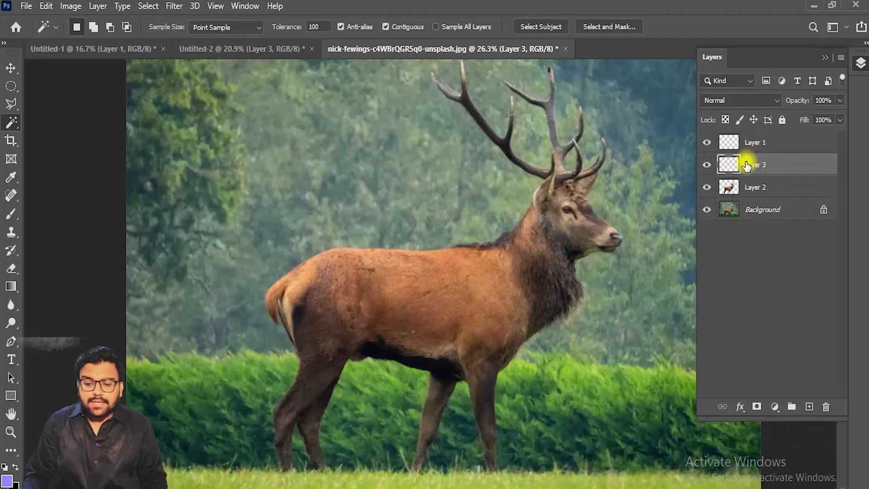
pyautogui.click(748, 186)
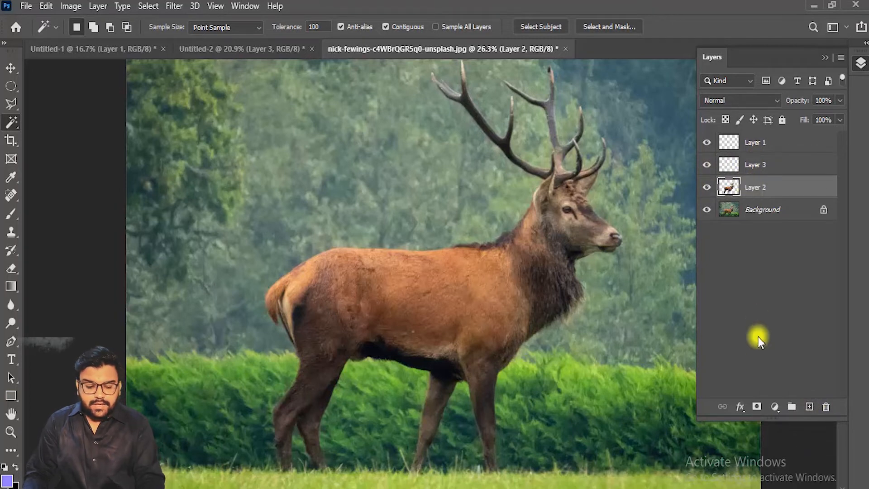
pyautogui.hotkey('ctrl', 'space')
pyautogui.moveTo(613, 142); pyautogui.dragTo(582, 147)
pyautogui.press('m')
pyautogui.moveTo(238, 125); pyautogui.dragTo(644, 456)
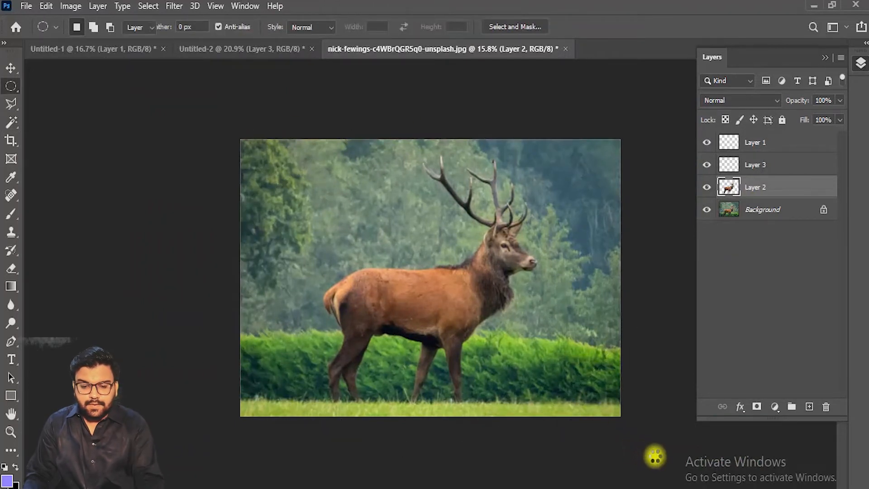
pyautogui.hotkey('ctrl', 'Up')
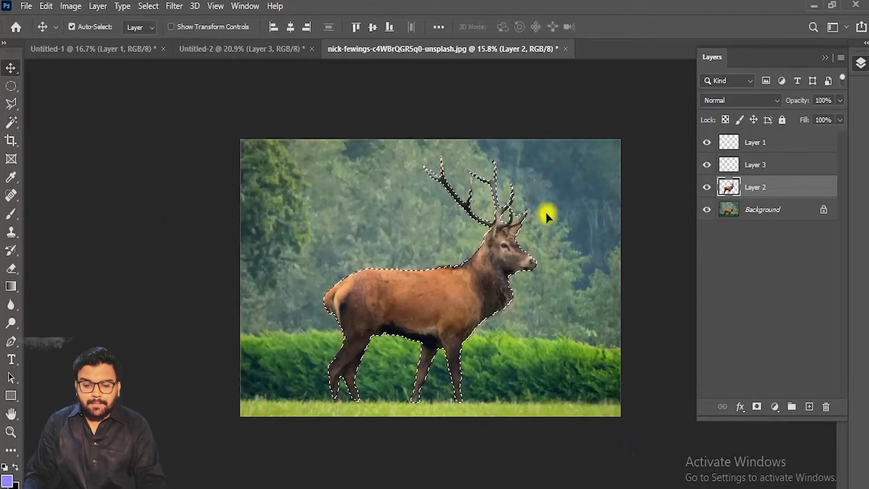
pyautogui.hotkey('ctrl', 'space')
pyautogui.moveTo(517, 233); pyautogui.dragTo(526, 232)
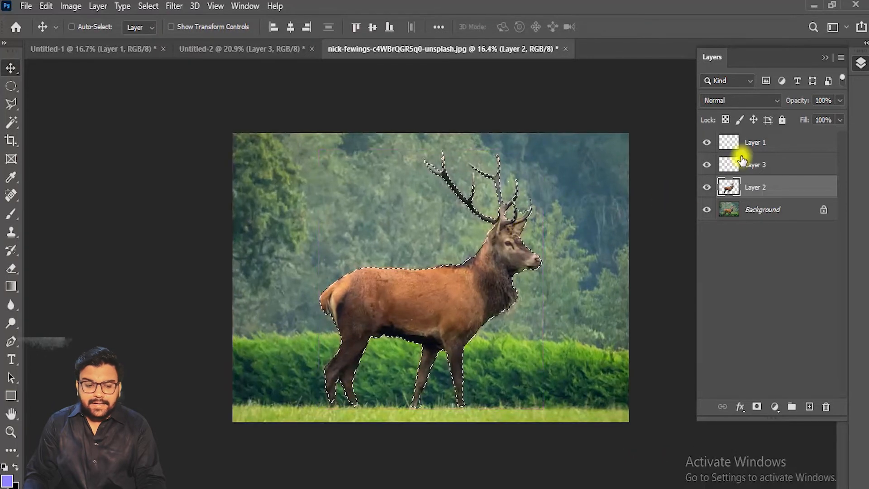
# Step: Fill the deer-shaped selection on Layer 3 with the lavender foreground colour and deselect
pyautogui.click(752, 174)
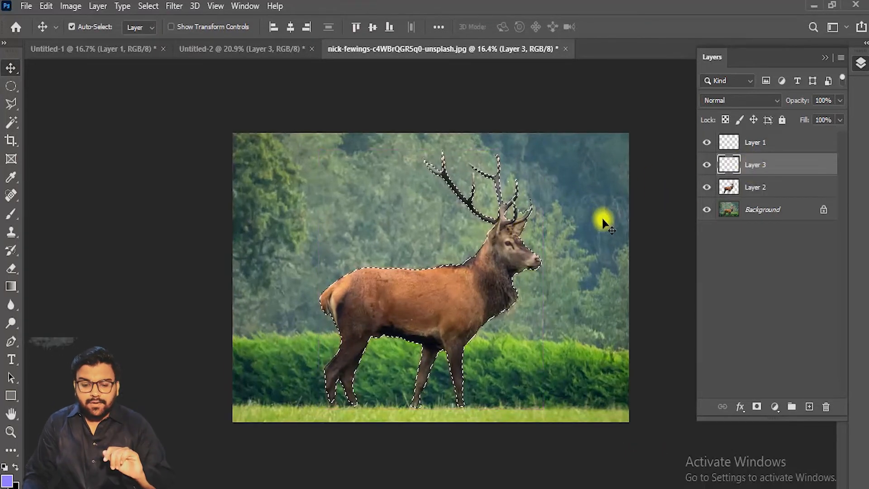
pyautogui.hotkey('alt', 'BackSpace')
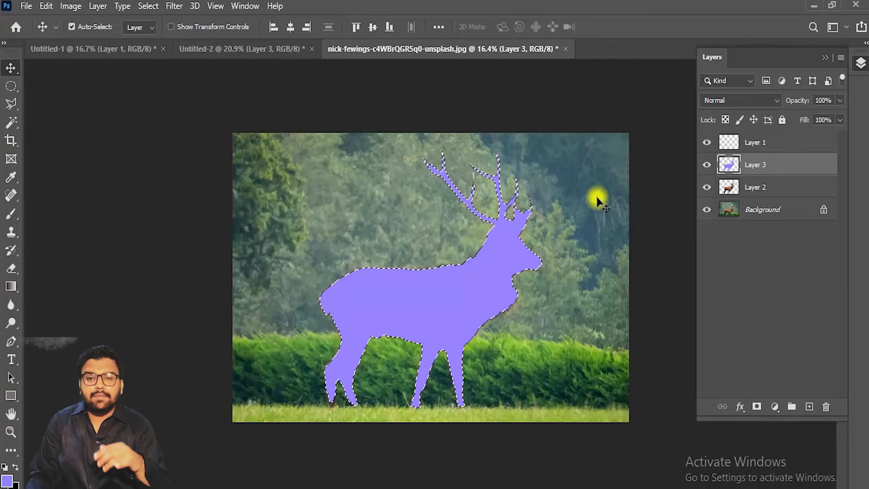
pyautogui.hotkey('ctrl', 'd')
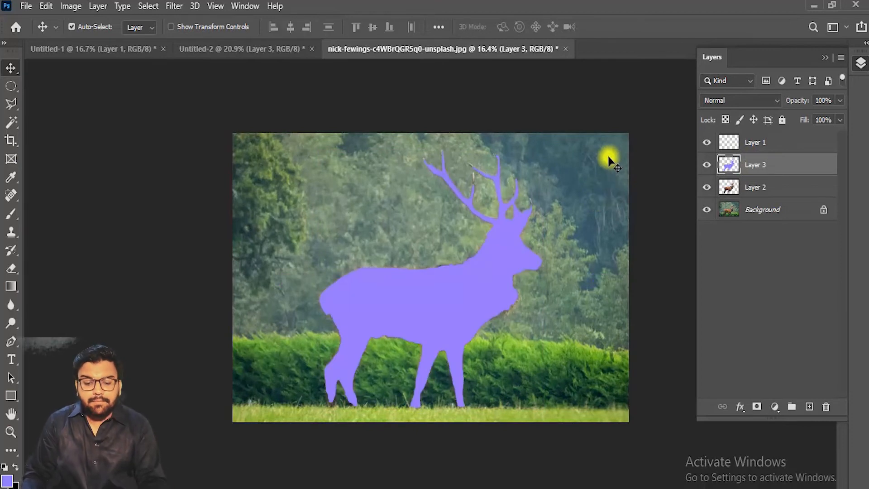
# Step: Try the Overlay blend mode on Layer 3's lavender deer shape, and return the layer to Normal
pyautogui.press('z')
pyautogui.moveTo(489, 256); pyautogui.dragTo(509, 267)
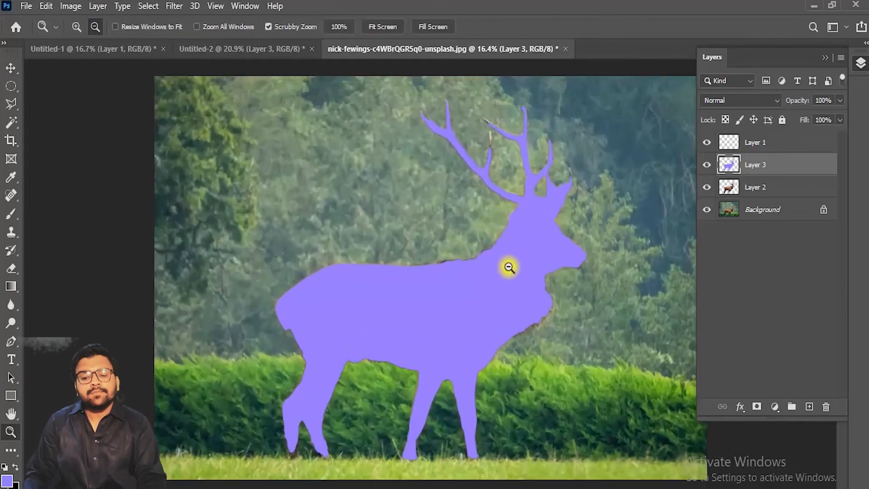
pyautogui.keyDown('alt'); pyautogui.click(505, 268); pyautogui.keyUp('alt')
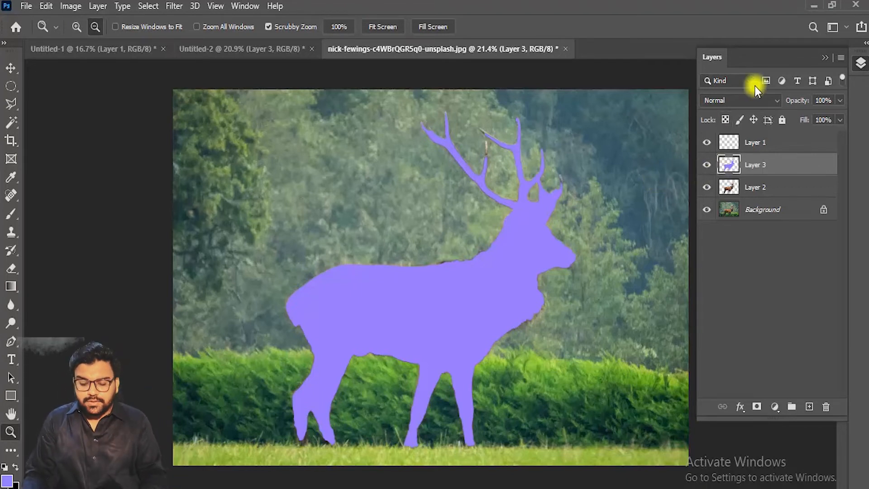
pyautogui.click(751, 99)
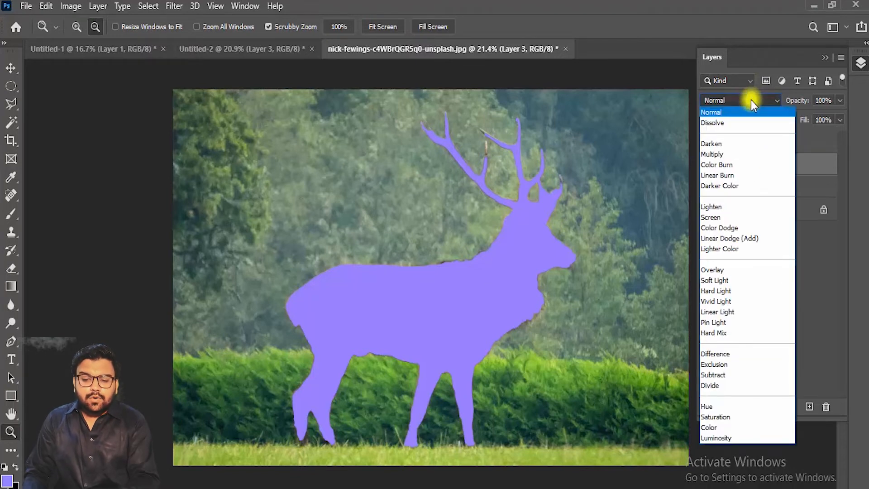
pyautogui.click(751, 100)
pyautogui.click(751, 100)
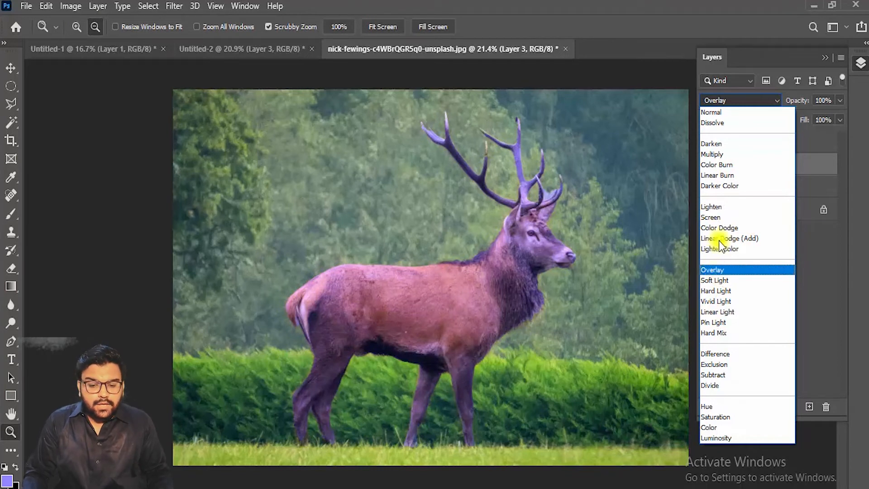
pyautogui.click(725, 113)
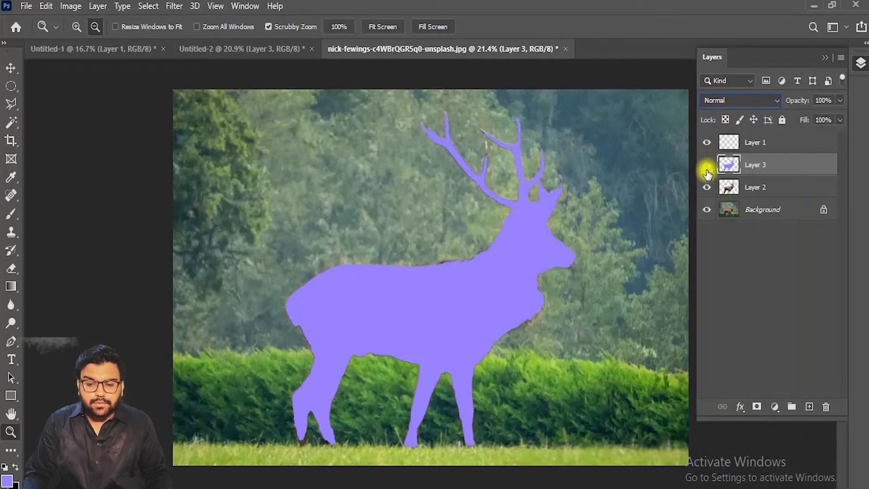
pyautogui.click(707, 166)
pyautogui.click(707, 167)
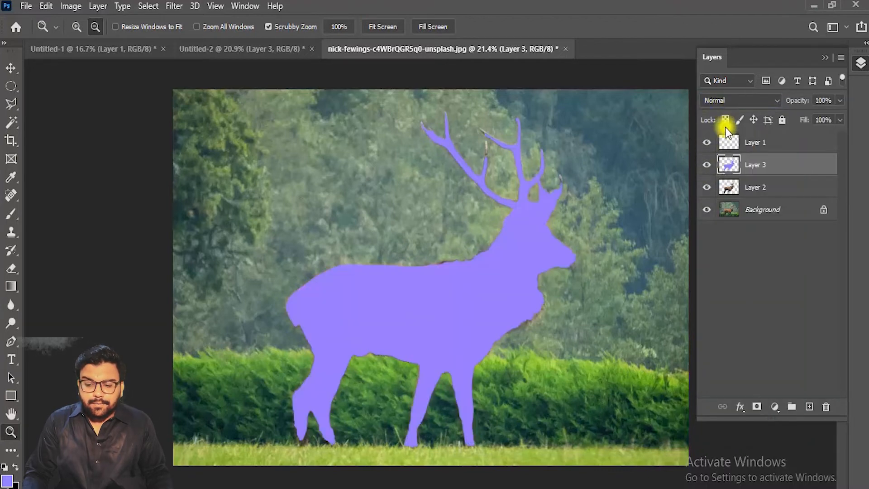
# Step: Try the Pin Light blend mode on Layer 3, and compare the deer with the layer hidden and shown
pyautogui.click(726, 100)
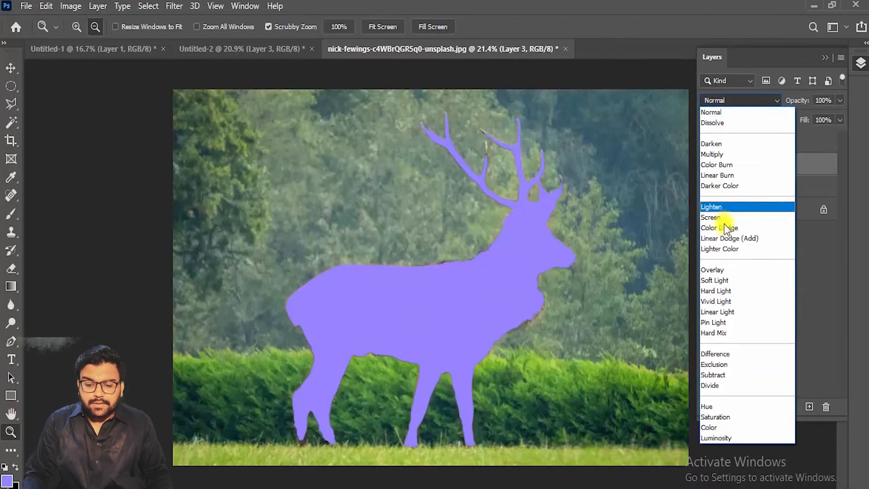
pyautogui.click(714, 323)
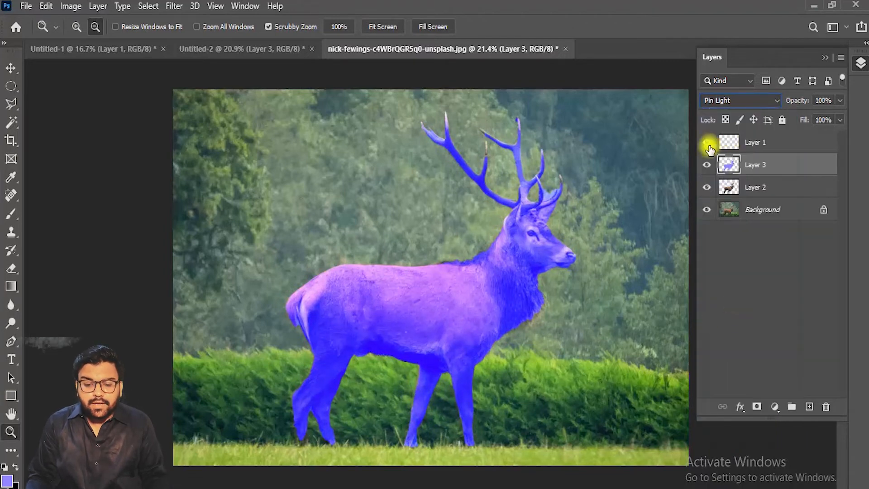
pyautogui.click(706, 168)
pyautogui.click(707, 168)
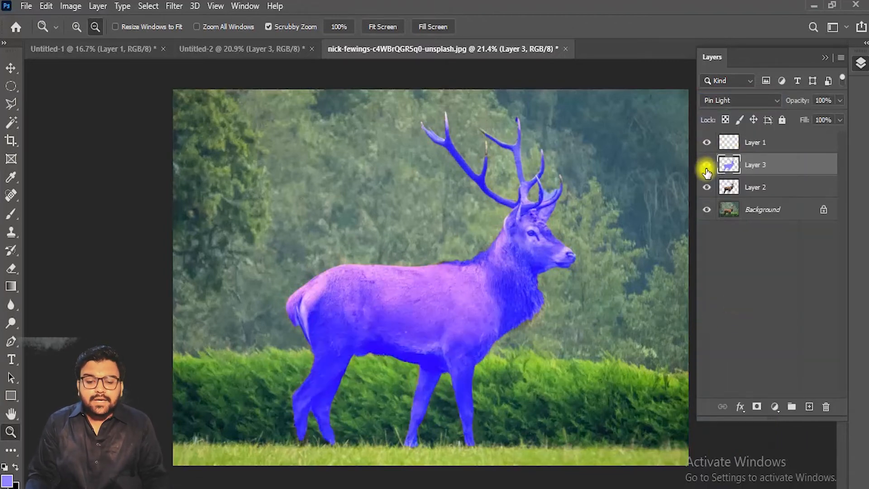
pyautogui.click(706, 170)
pyautogui.click(707, 170)
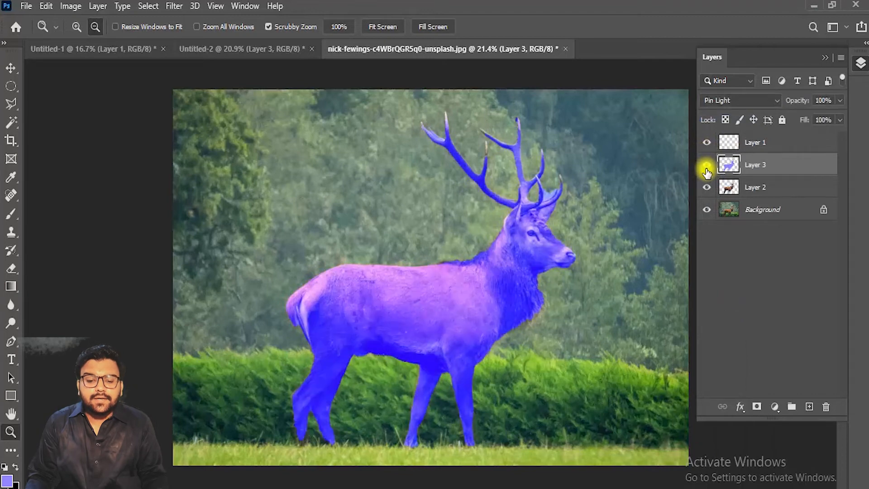
pyautogui.click(706, 170)
pyautogui.click(707, 170)
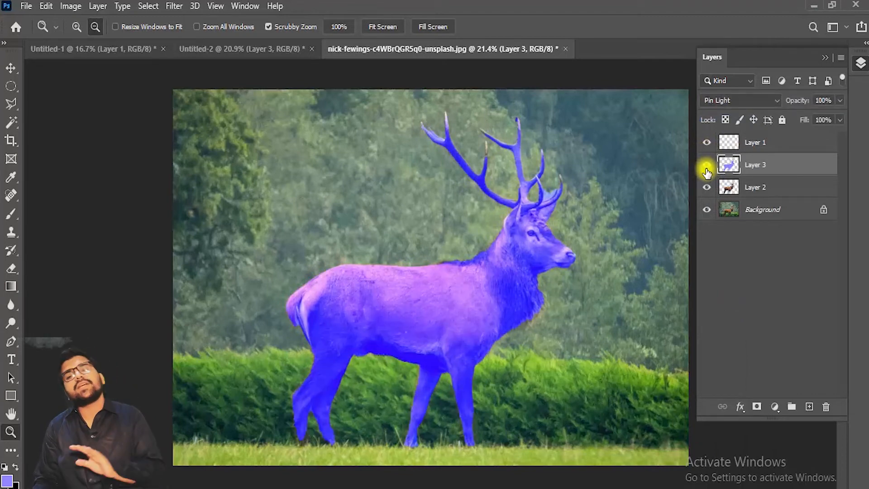
pyautogui.click(707, 171)
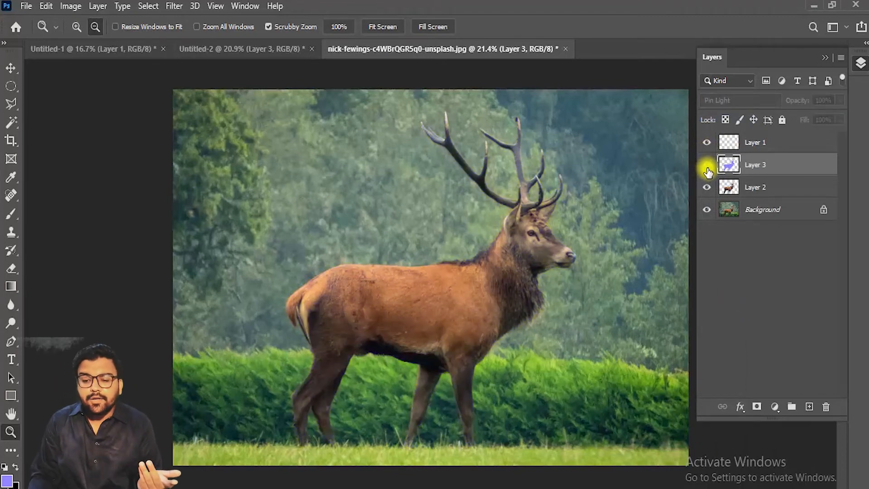
pyautogui.click(706, 170)
# Step: Reset Layer 3 to Normal, and apply the Linear Light blend mode to it
pyautogui.click(726, 99)
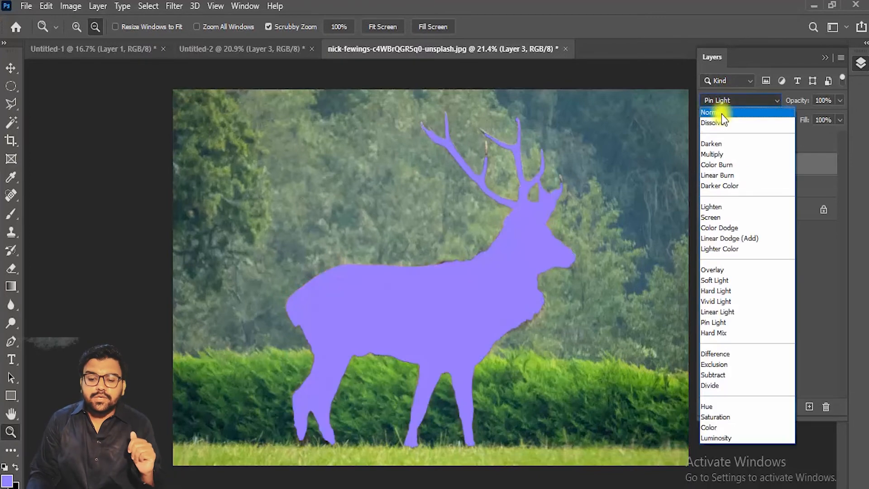
pyautogui.click(722, 113)
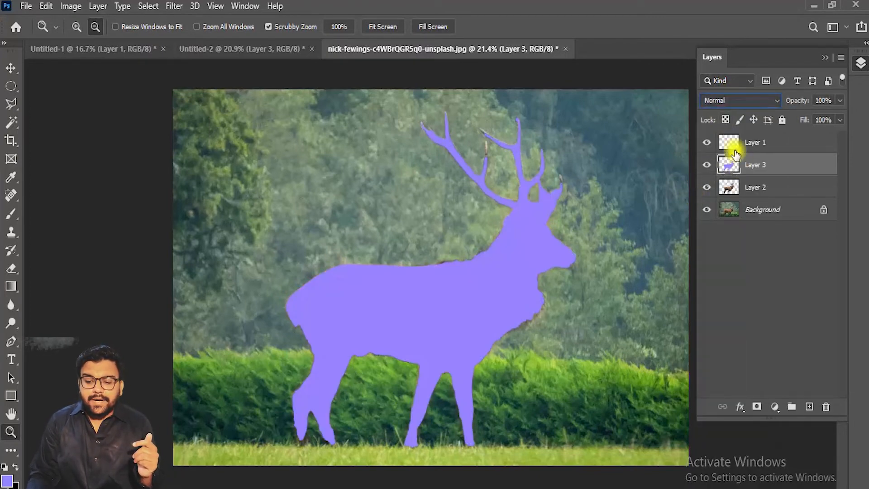
pyautogui.click(750, 96)
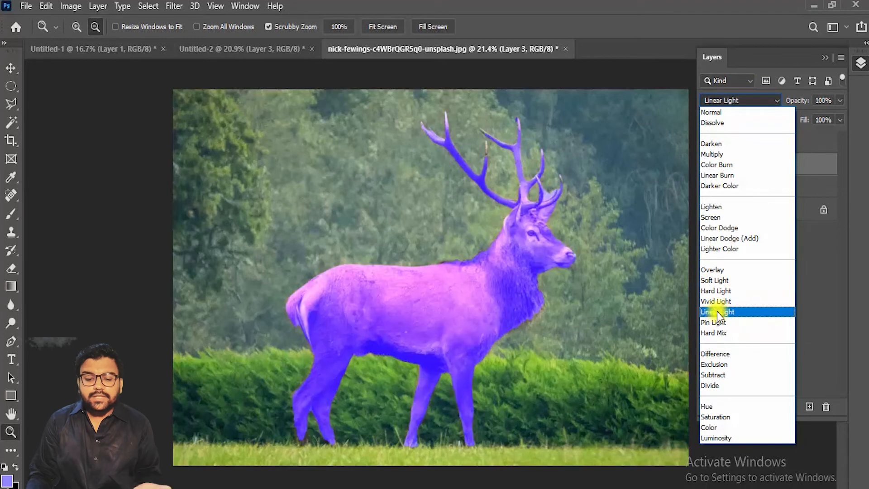
pyautogui.click(717, 311)
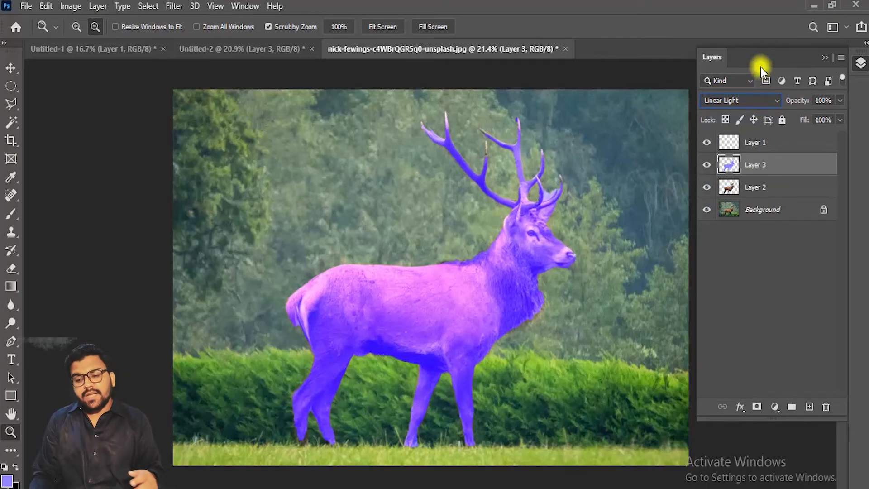
# Step: Cycle Layer 3 through the blend modes from Normal and Dissolve to Exclusion, and set it back to Linear Light
pyautogui.click(756, 100)
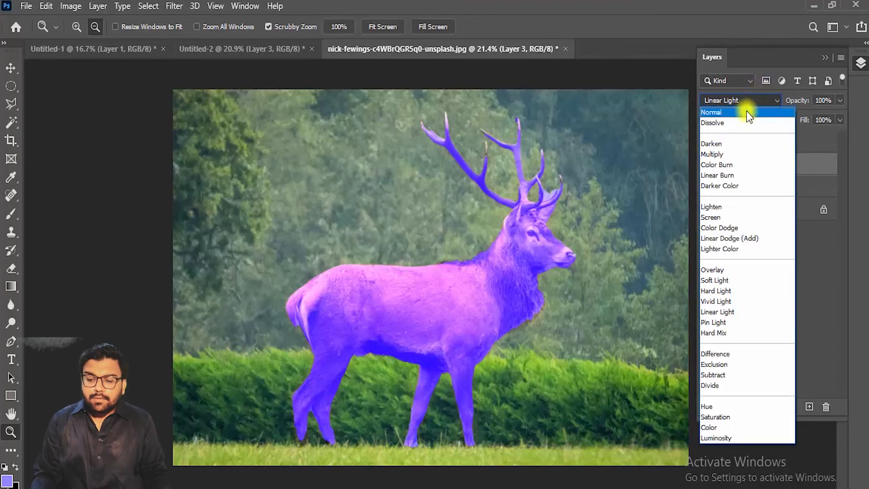
pyautogui.click(742, 109)
pyautogui.scroll(-1, 738, 97)
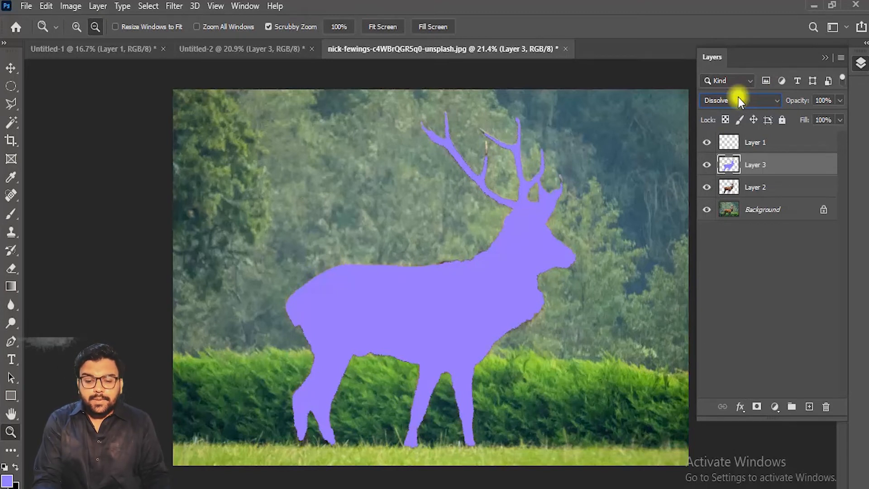
pyautogui.scroll(-2, 738, 96)
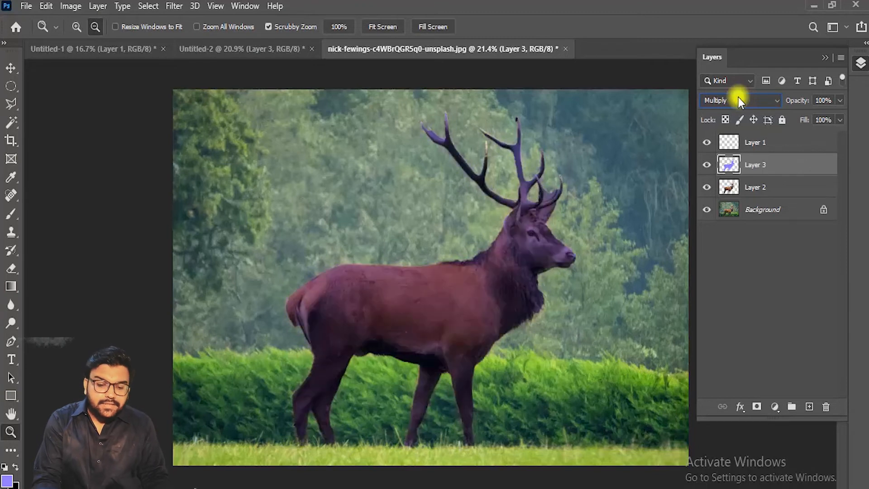
pyautogui.scroll(-1, 738, 97)
pyautogui.scroll(1, 738, 97)
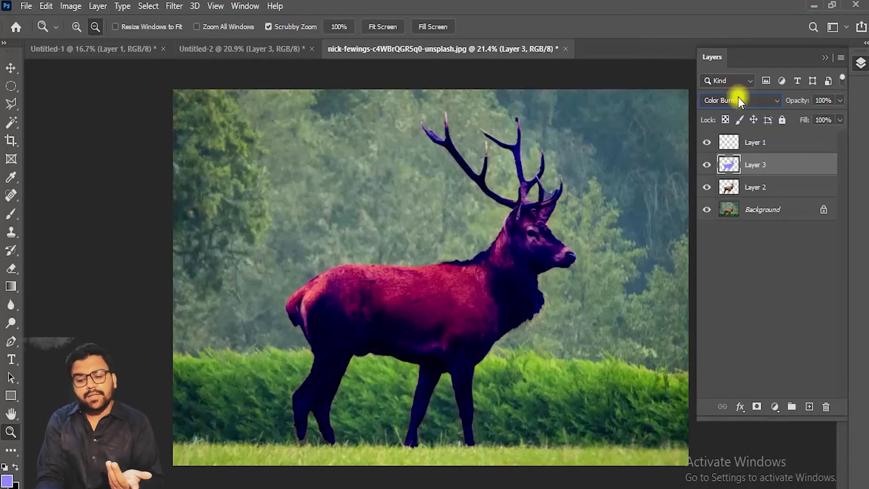
pyautogui.scroll(-1, 738, 97)
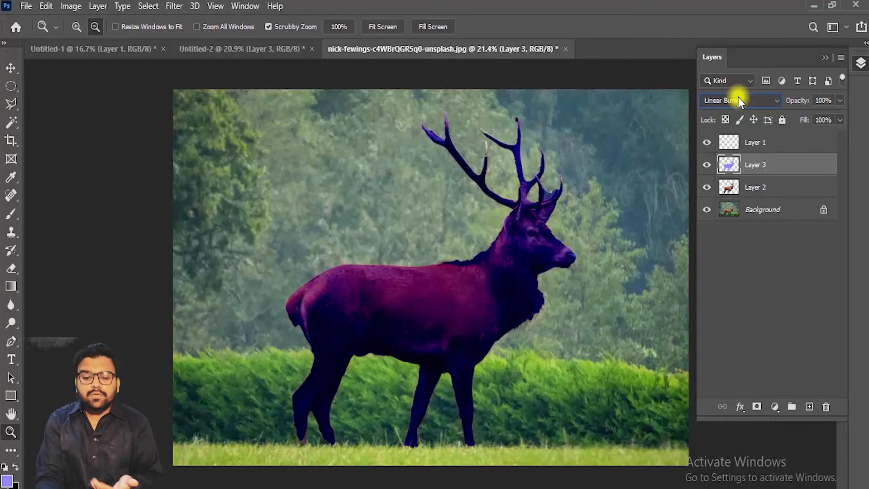
pyautogui.scroll(-3, 738, 97)
pyautogui.scroll(-3, 738, 97)
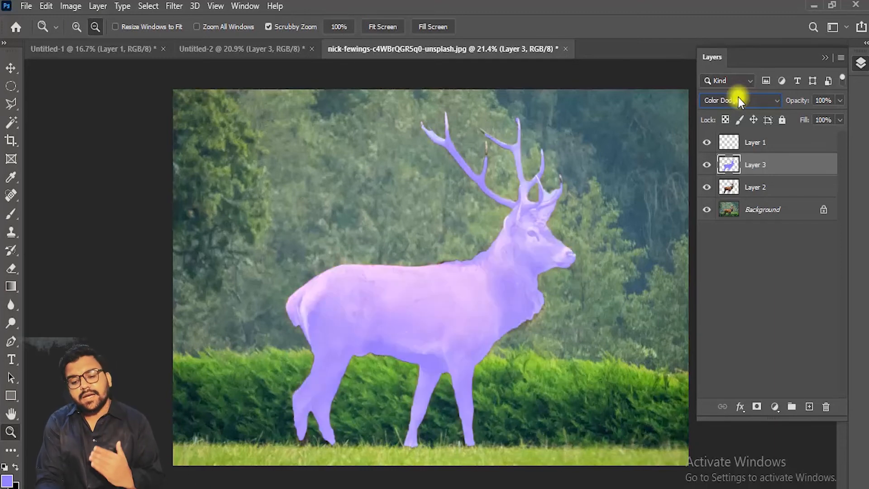
pyautogui.scroll(-2, 738, 97)
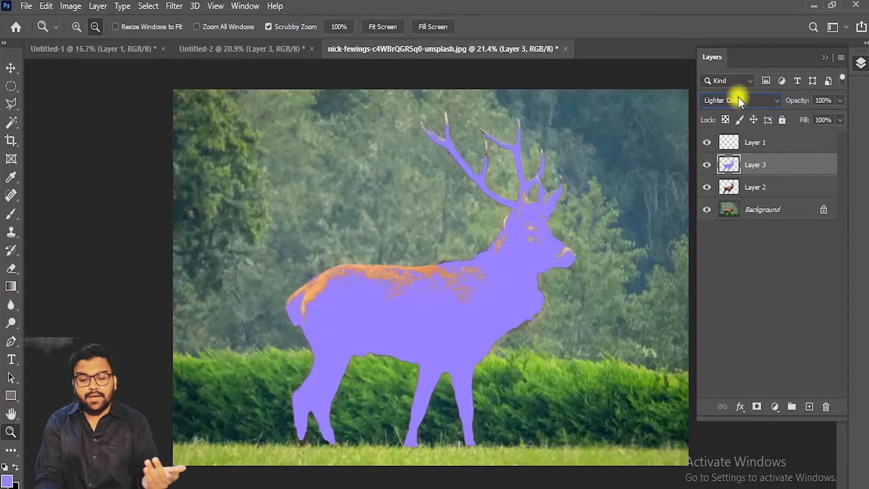
pyautogui.scroll(-3, 738, 97)
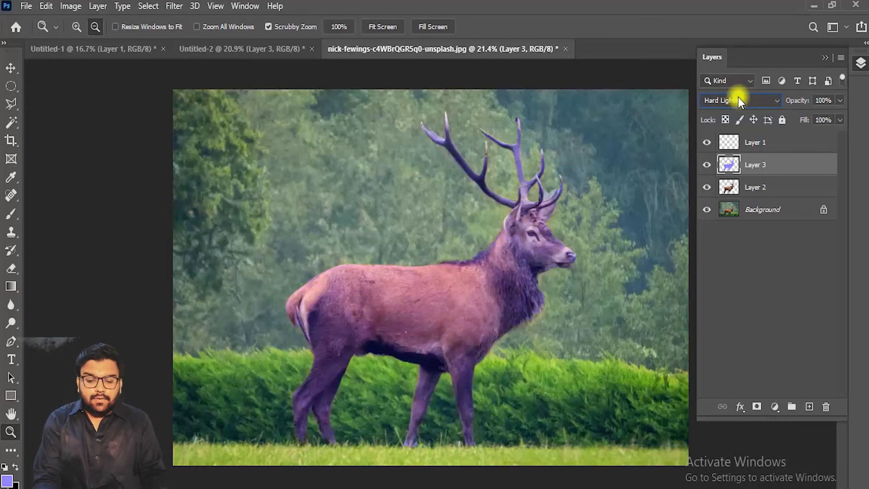
pyautogui.scroll(-3, 737, 97)
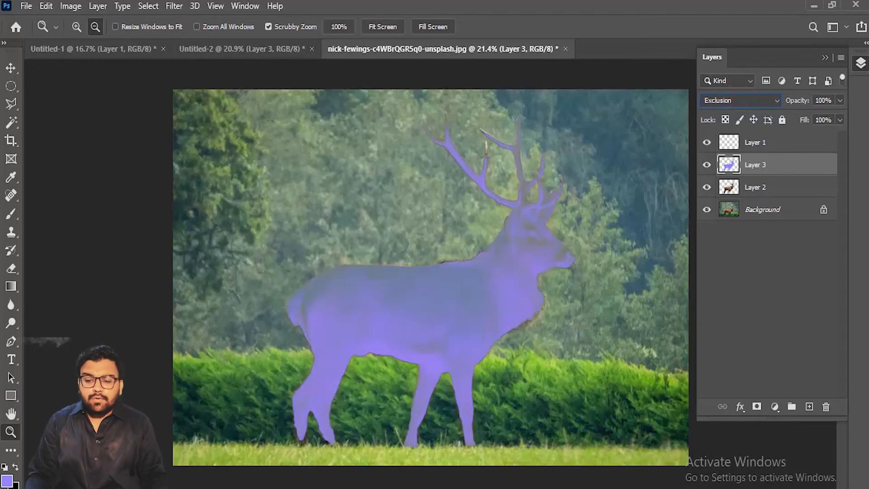
pyautogui.click(754, 99)
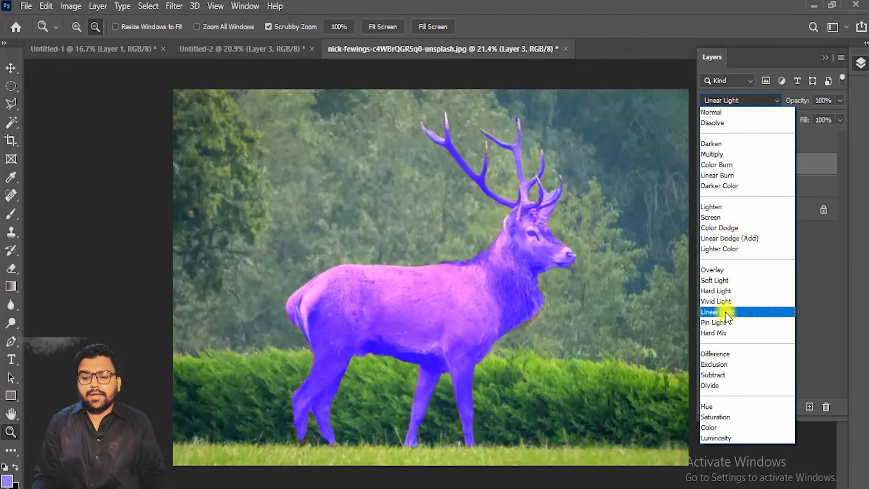
pyautogui.click(726, 313)
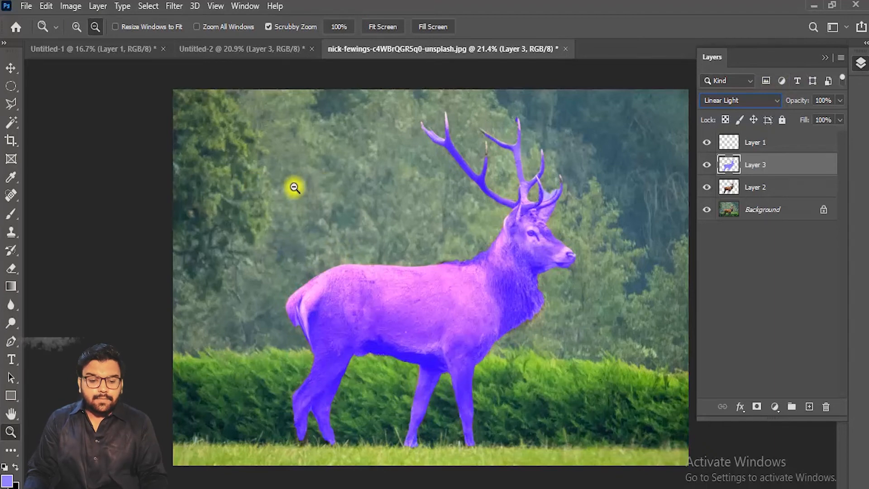
# Step: Start a text layer over the trees behind the deer, replacing the placeholder text with "llll"
pyautogui.click(262, 166)
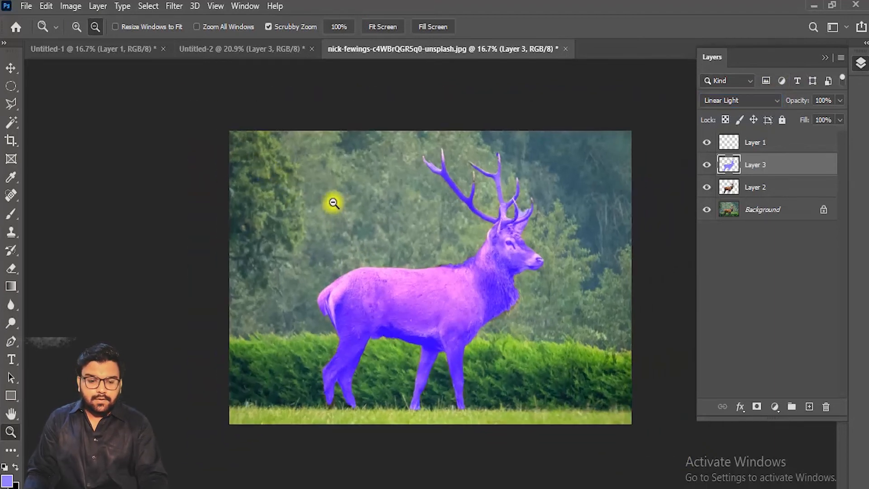
pyautogui.press('t')
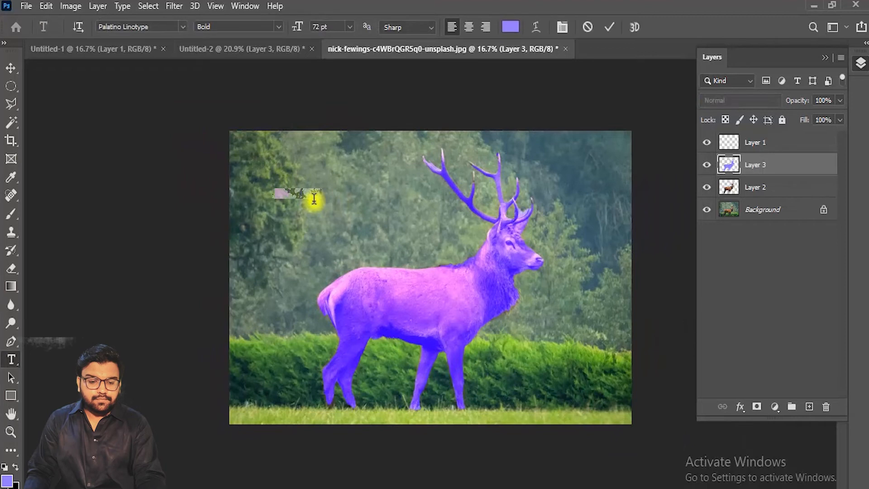
pyautogui.click(308, 198)
pyautogui.press('BackSpace')
pyautogui.write('llll')
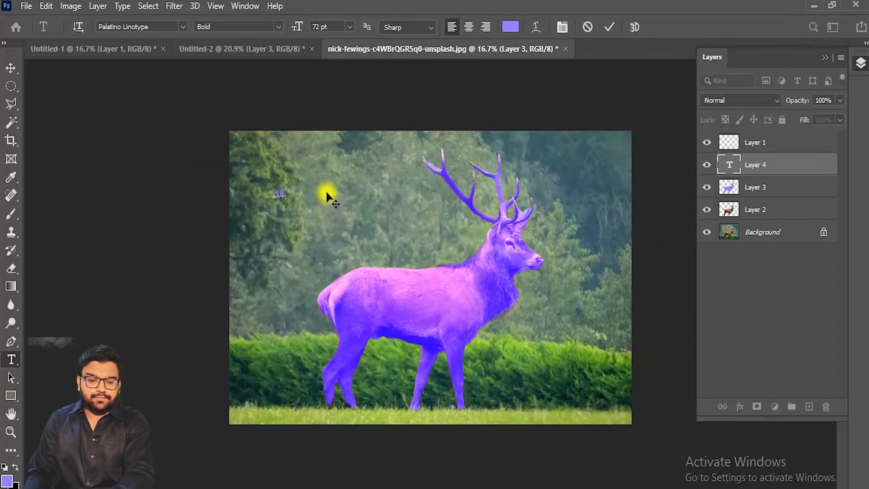
# Step: Set the text colour of the new text layer to black (000000)
pyautogui.click(510, 27)
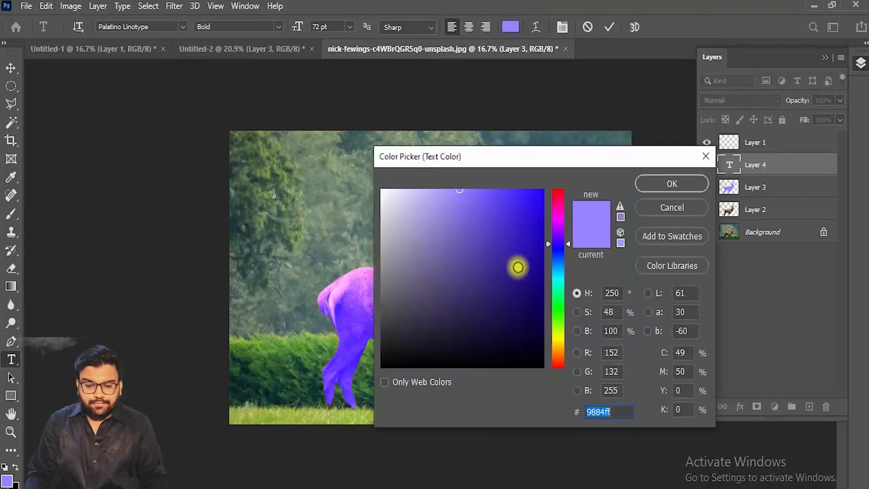
pyautogui.write('000000')
pyautogui.click(671, 184)
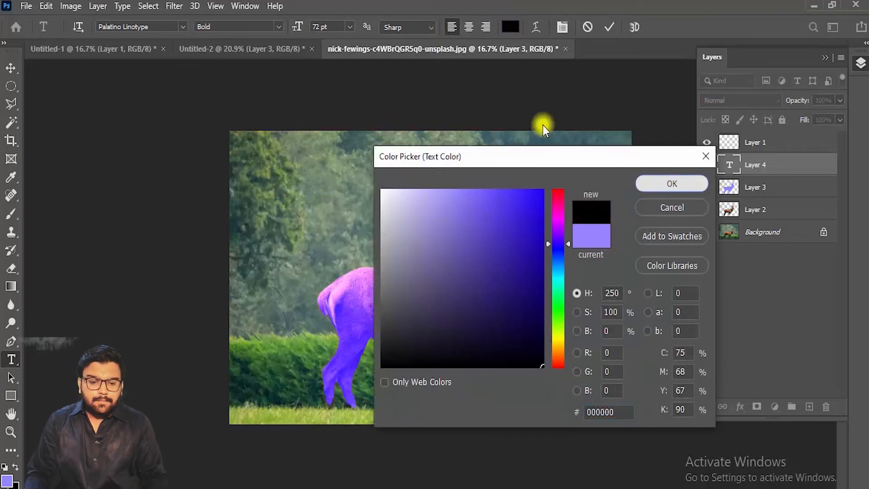
# Step: Set the font size to 200 pt and enter "kkkkk" as the text over the trees
pyautogui.moveTo(339, 24); pyautogui.dragTo(273, 24)
pyautogui.write('200')
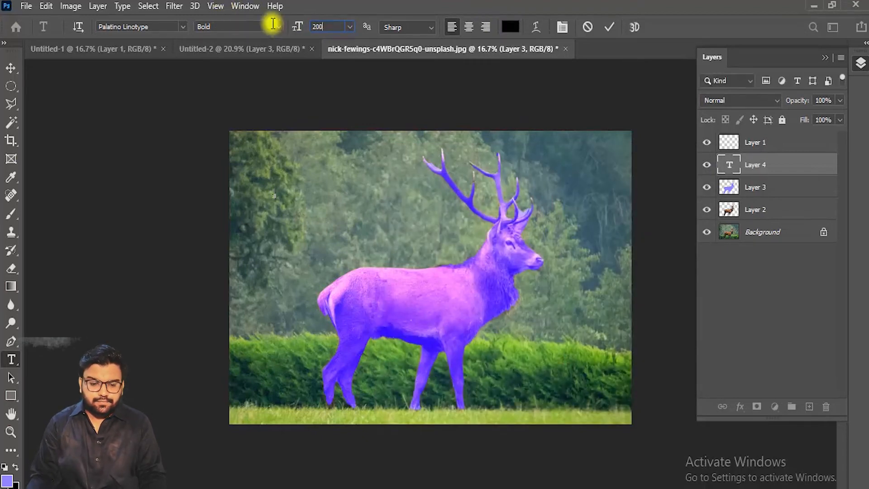
pyautogui.press('Return')
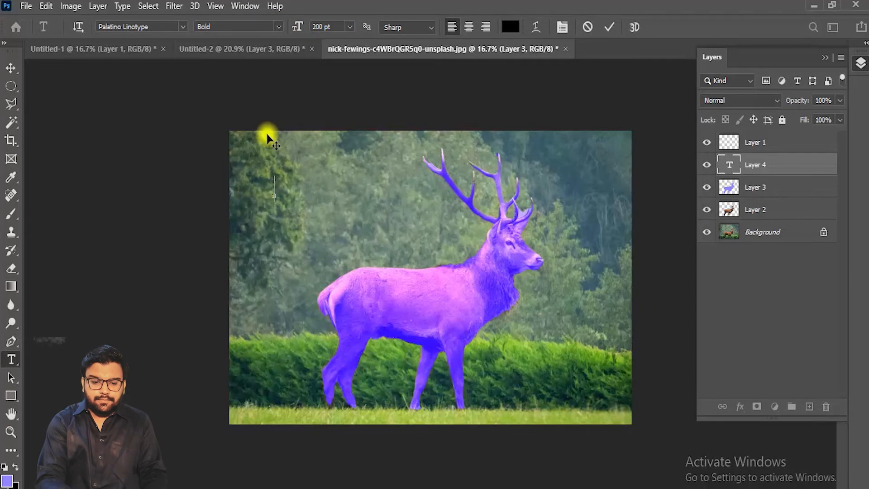
pyautogui.write('kkkkk')
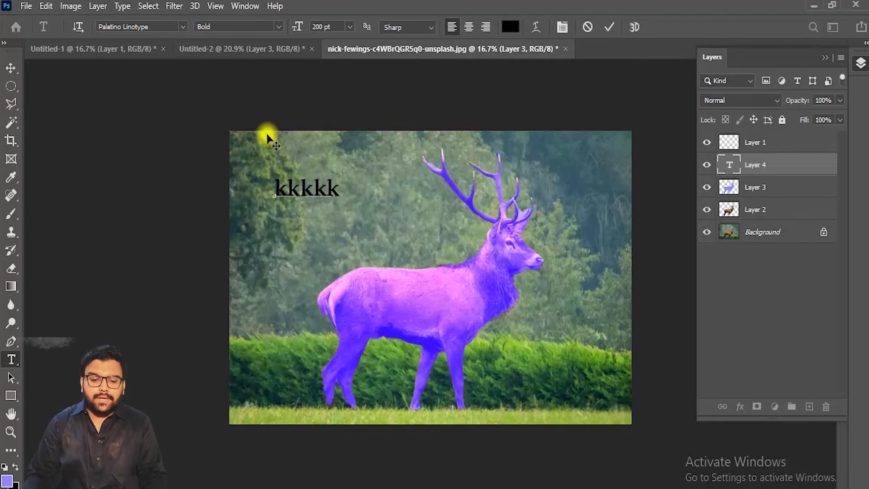
# Step: Commit the "kkkkk" text and add a small text box just below it containing "5555"
pyautogui.click(268, 138)
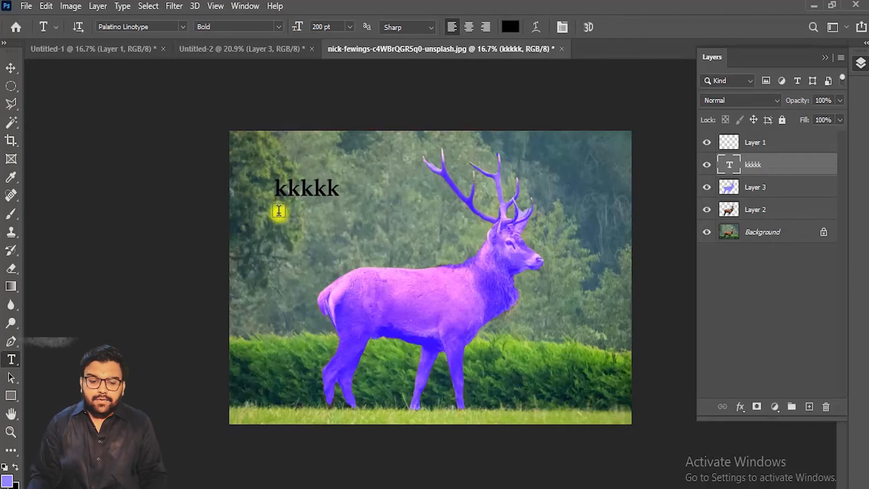
pyautogui.moveTo(276, 211); pyautogui.dragTo(316, 209)
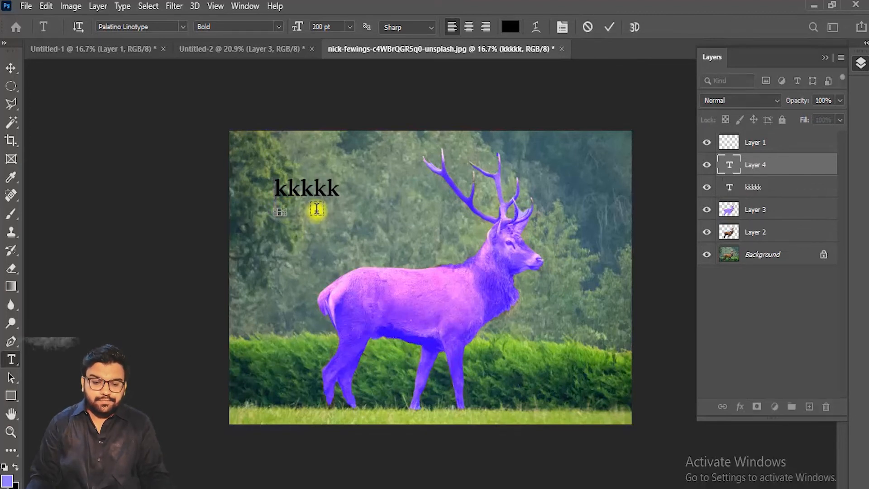
pyautogui.click(317, 209)
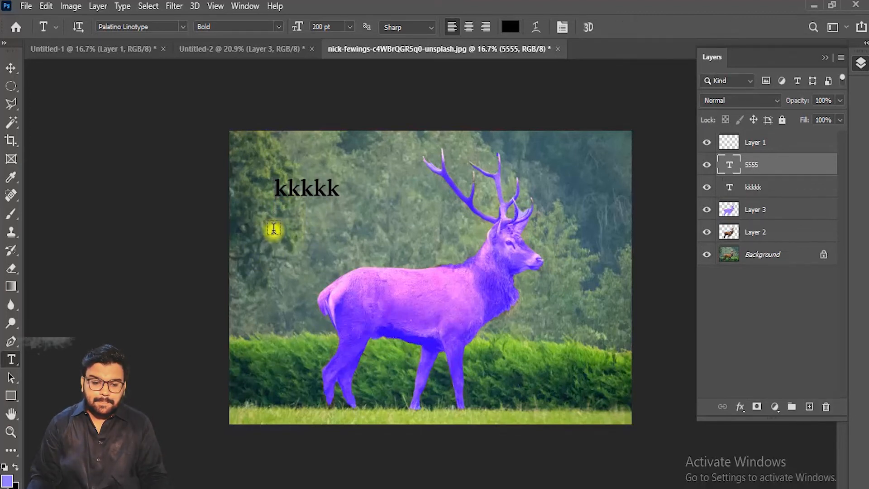
# Step: Add two more text layers below "kkkkk", keeping the "Lorem Ipsum" placeholder text in both
pyautogui.click(277, 228)
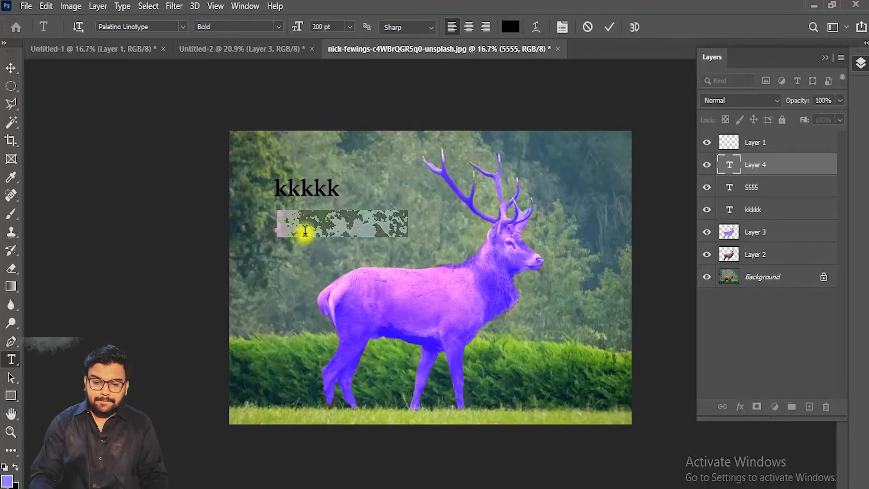
pyautogui.hotkey('ctrl', 'Return')
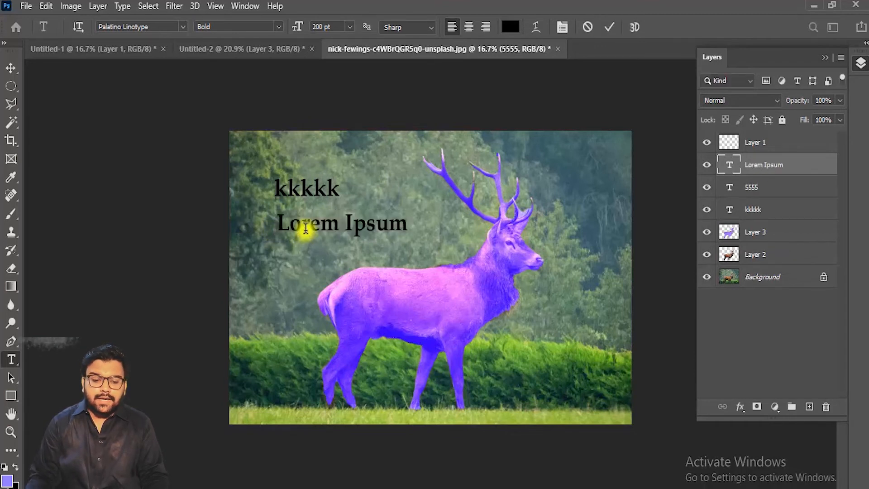
pyautogui.click(312, 278)
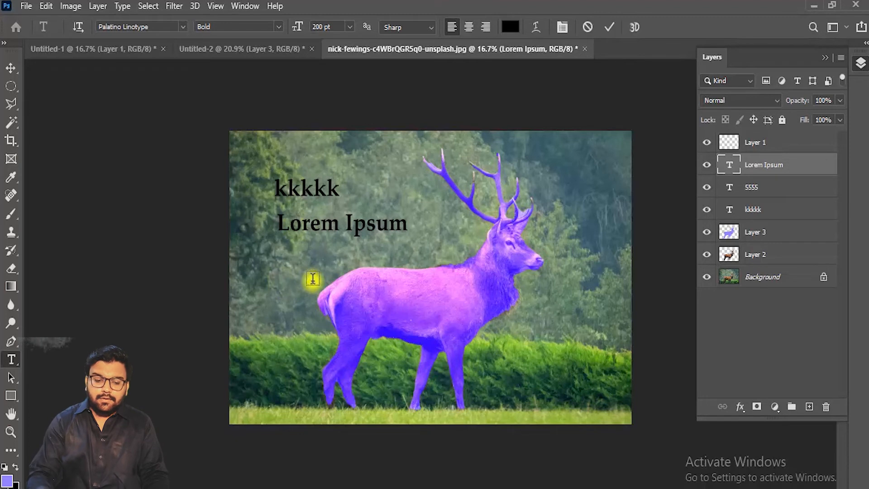
pyautogui.hotkey('ctrl', 'Return')
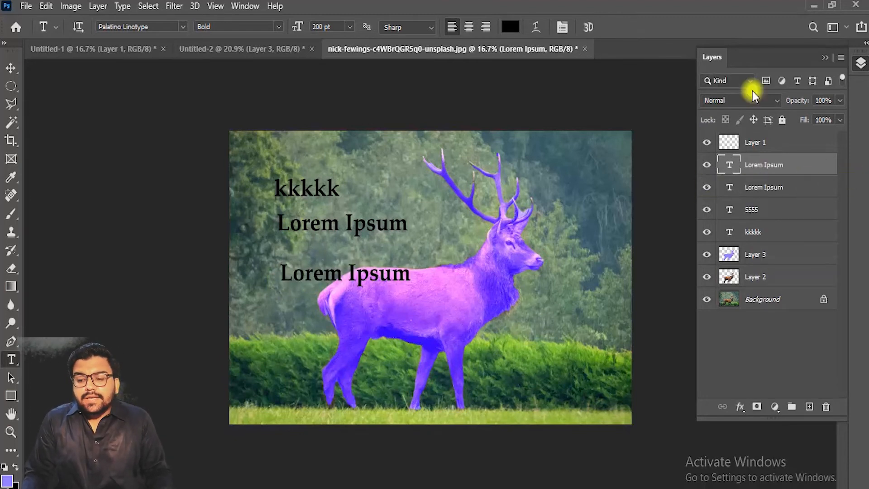
# Step: Filter the layer list to type layers, and switch the filter to show only pixel layers
pyautogui.click(797, 81)
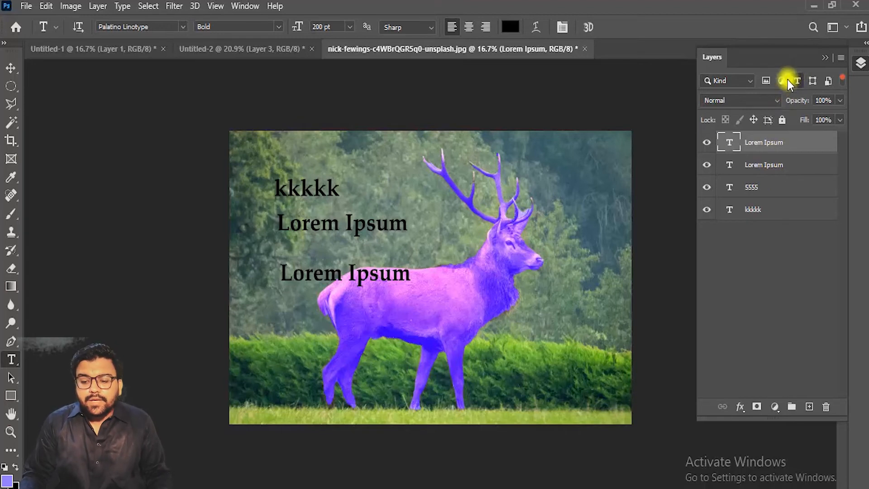
pyautogui.click(766, 81)
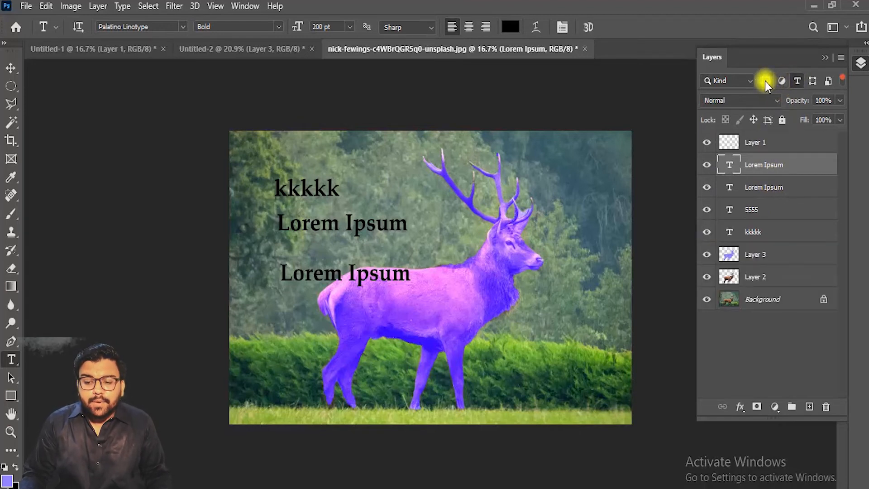
pyautogui.click(766, 82)
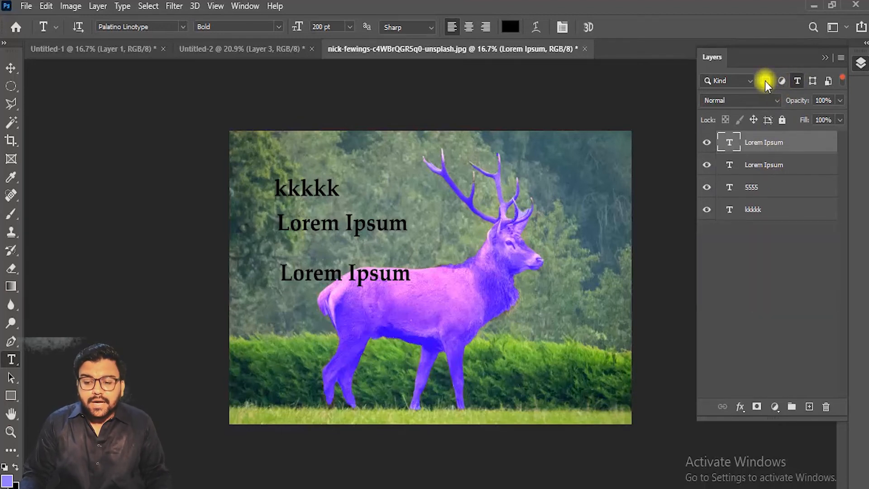
pyautogui.click(798, 82)
pyautogui.click(766, 82)
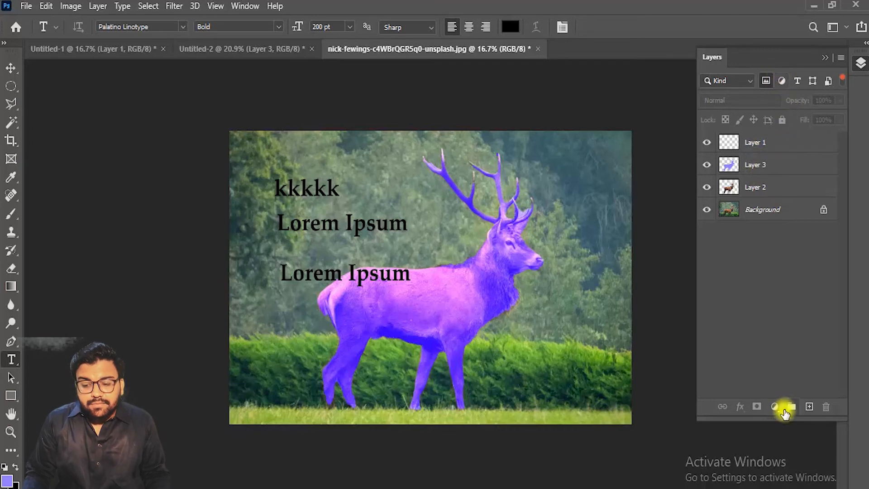
# Step: Add a Color Balance adjustment layer and close its properties
pyautogui.click(775, 406)
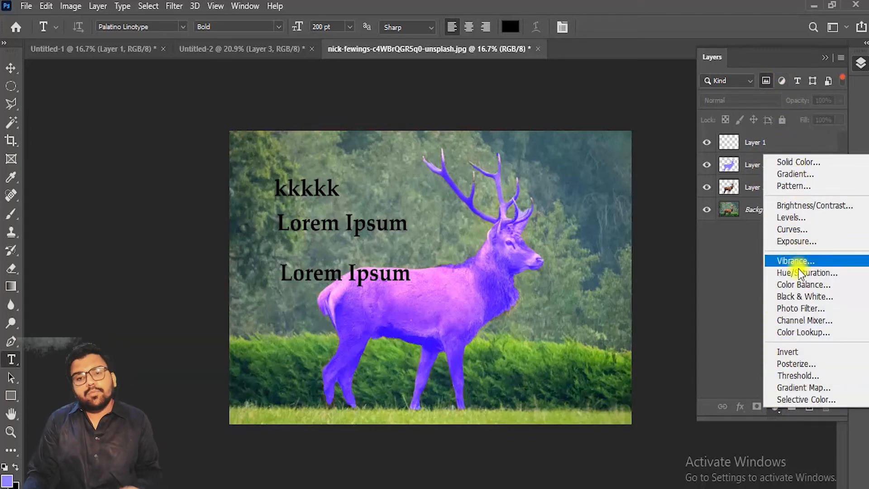
pyautogui.click(810, 291)
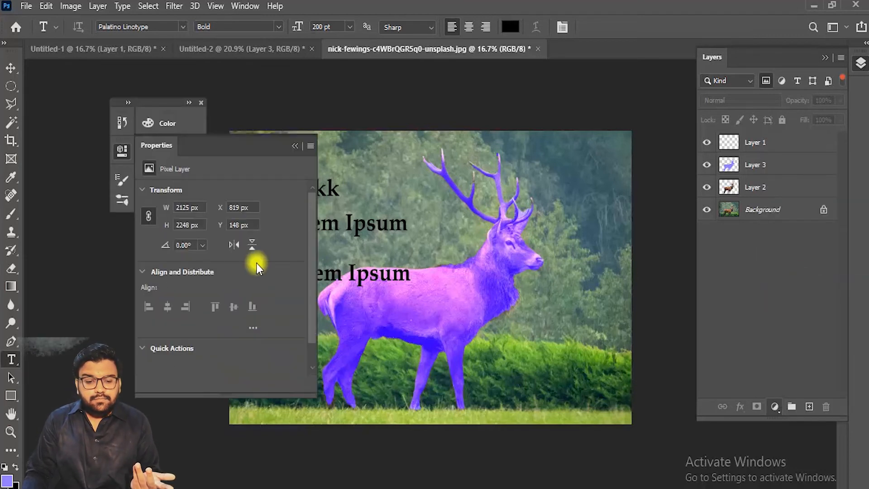
pyautogui.click(190, 104)
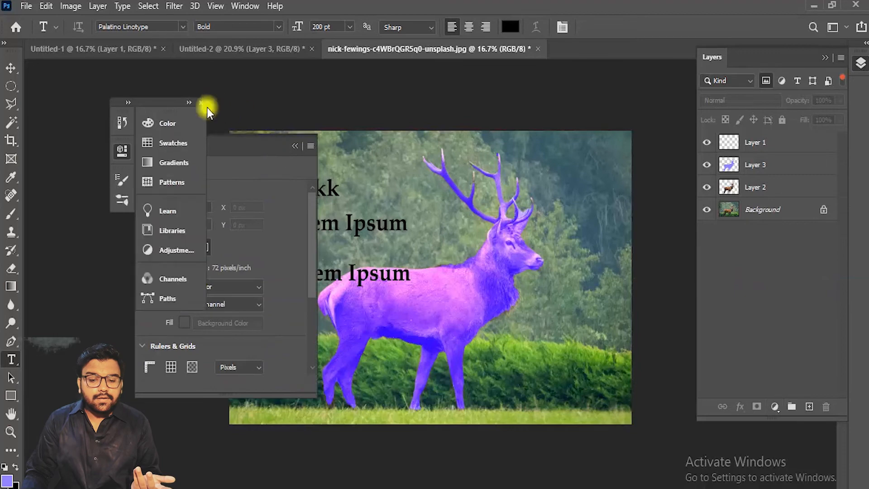
pyautogui.click(200, 102)
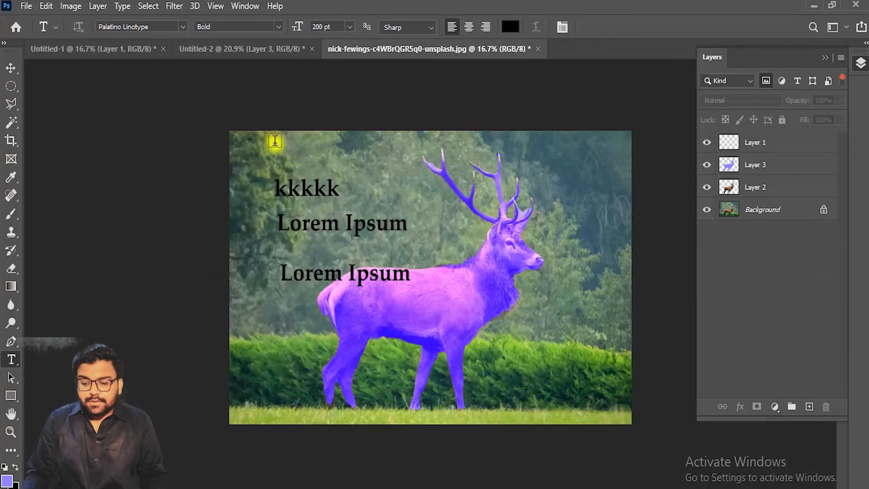
# Step: Add a Solid Color fill layer above Layer 3 using the lavender colour 9884ff
pyautogui.click(781, 412)
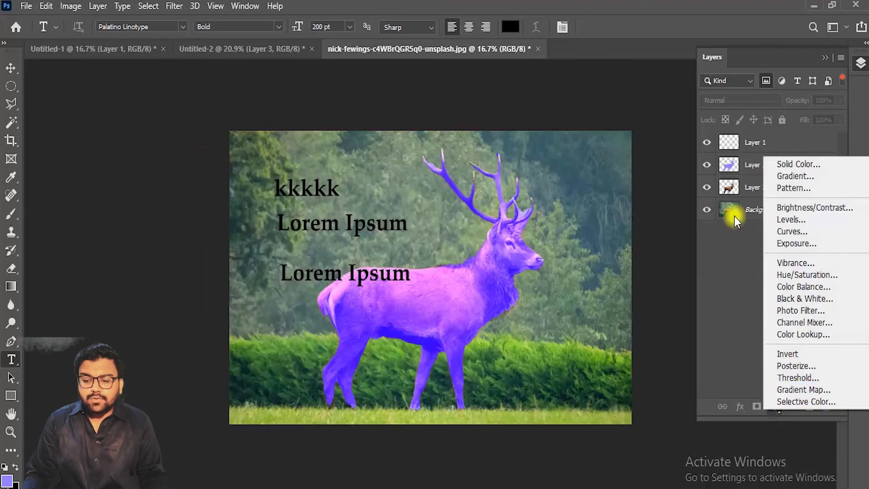
pyautogui.click(746, 165)
pyautogui.click(748, 166)
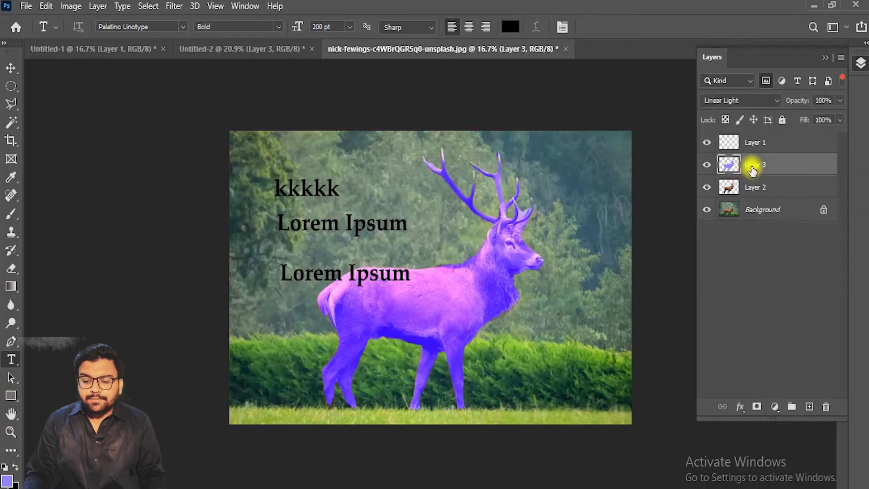
pyautogui.click(775, 406)
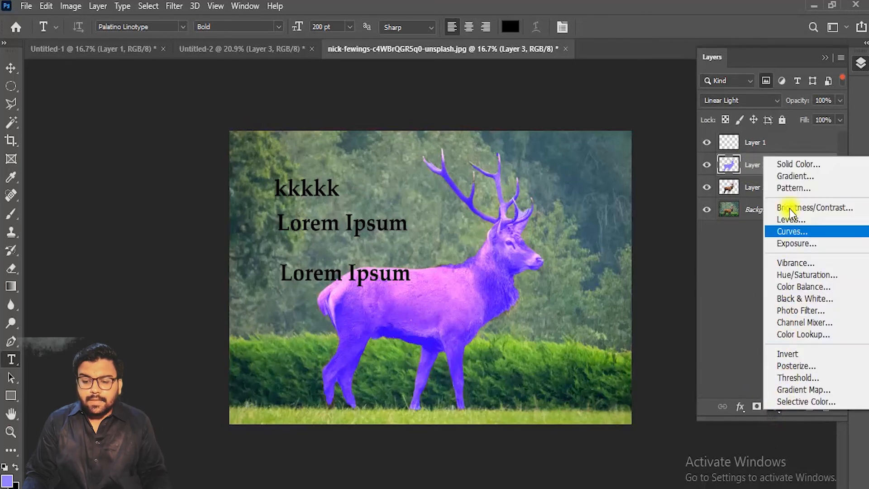
pyautogui.click(784, 173)
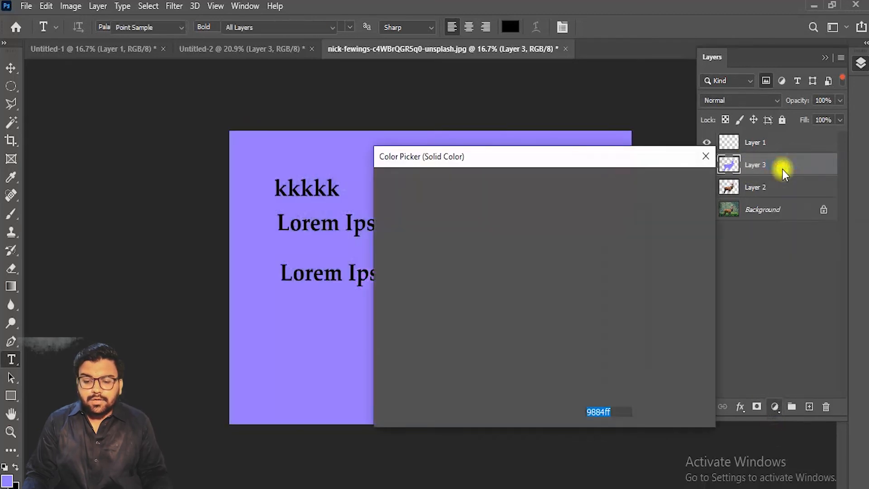
pyautogui.click(687, 186)
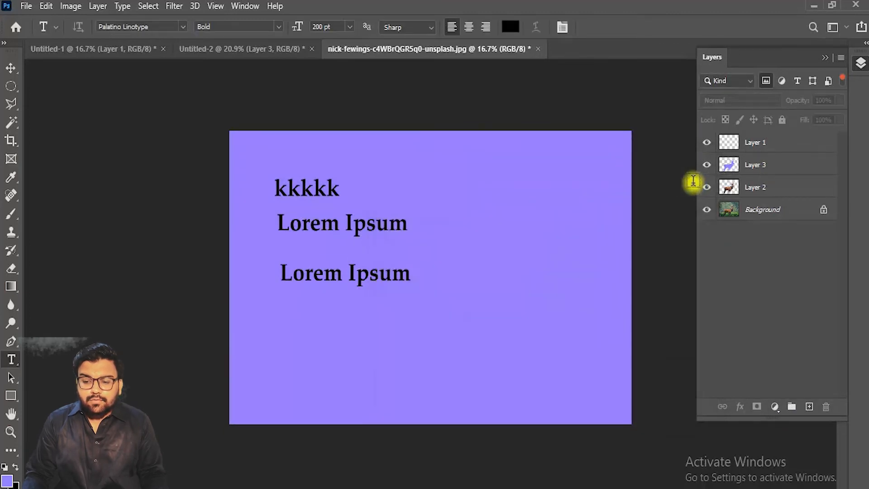
# Step: Change the layer list filter from pixel layers to adjustment and shape layers
pyautogui.click(782, 80)
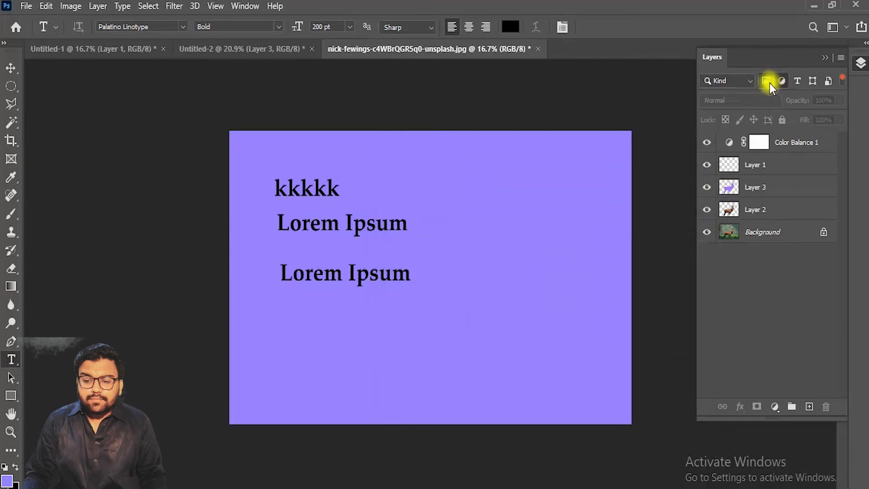
pyautogui.click(780, 81)
pyautogui.click(780, 81)
pyautogui.click(781, 82)
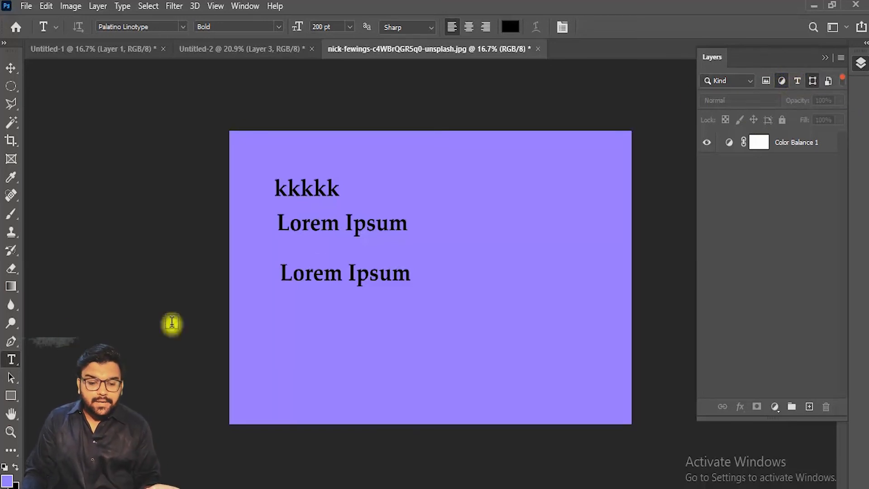
# Step: Draw an elliptical selection over the end of the lower "Lorem Ipsum" text
pyautogui.click(10, 394)
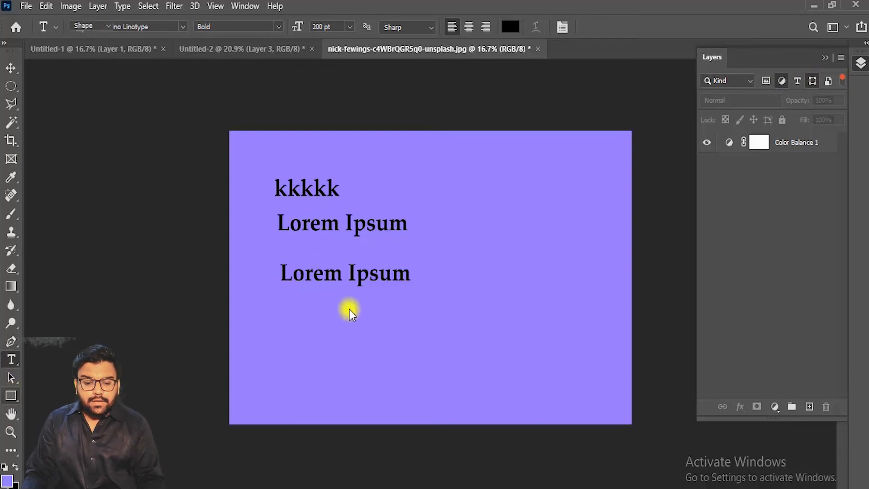
pyautogui.press('m')
pyautogui.moveTo(343, 240); pyautogui.dragTo(460, 308)
# Step: Create a 100 × 100 px rectangle shape near the upper edge of the canvas and close its properties
pyautogui.click(12, 397)
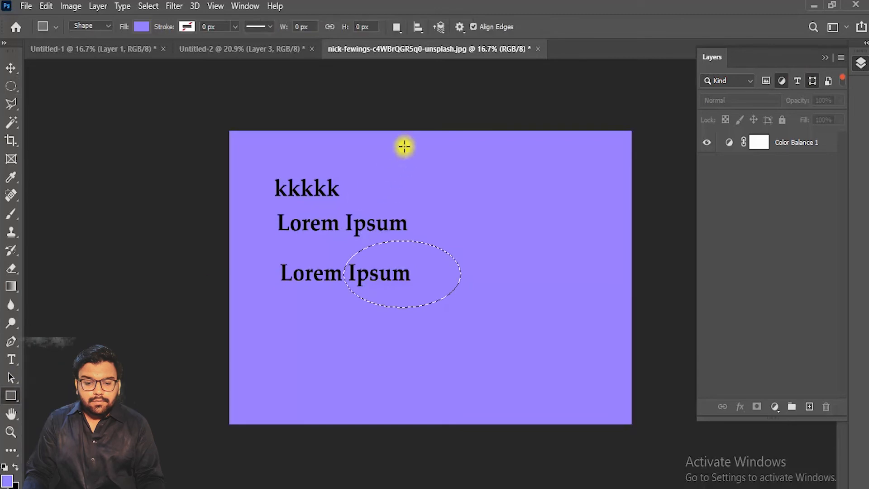
pyautogui.click(404, 156)
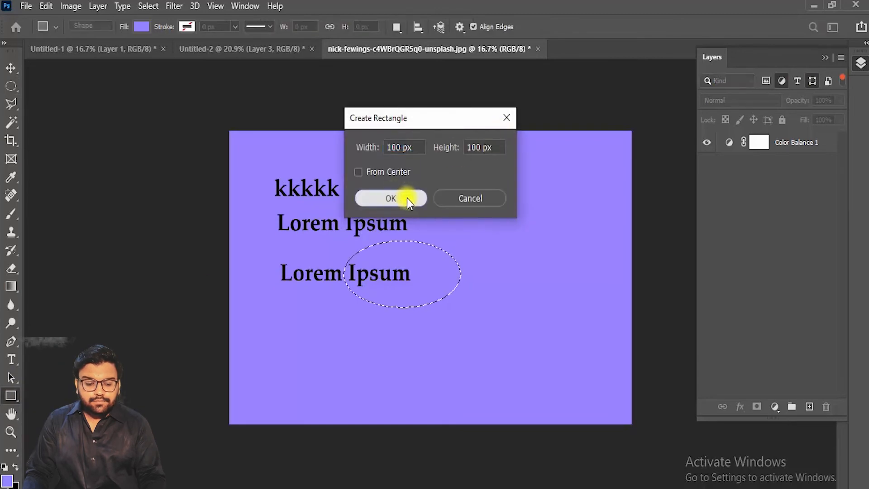
pyautogui.click(407, 197)
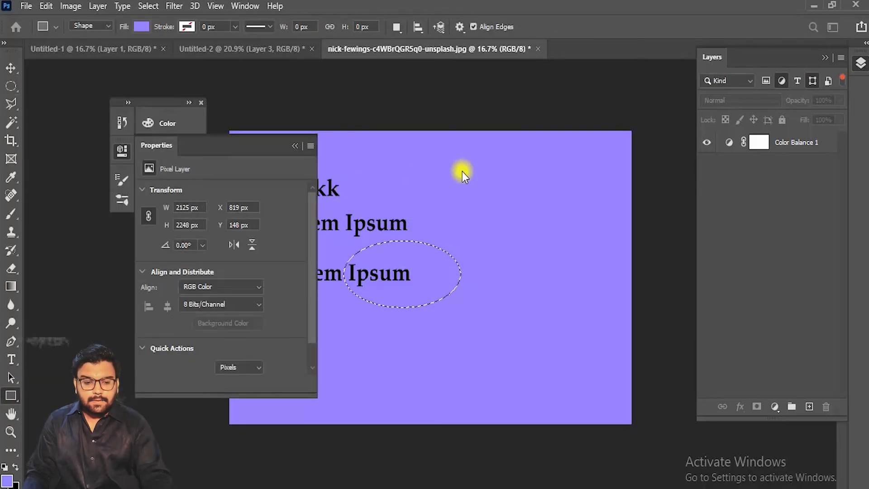
pyautogui.click(199, 102)
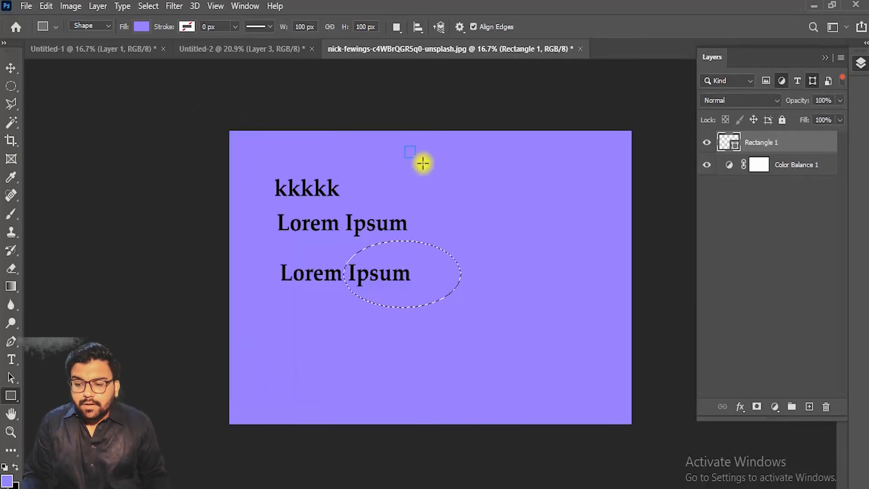
# Step: Limit the layer list to shape layers and draw a rectangle about 1355 × 959 px beside the upper texts
pyautogui.click(782, 82)
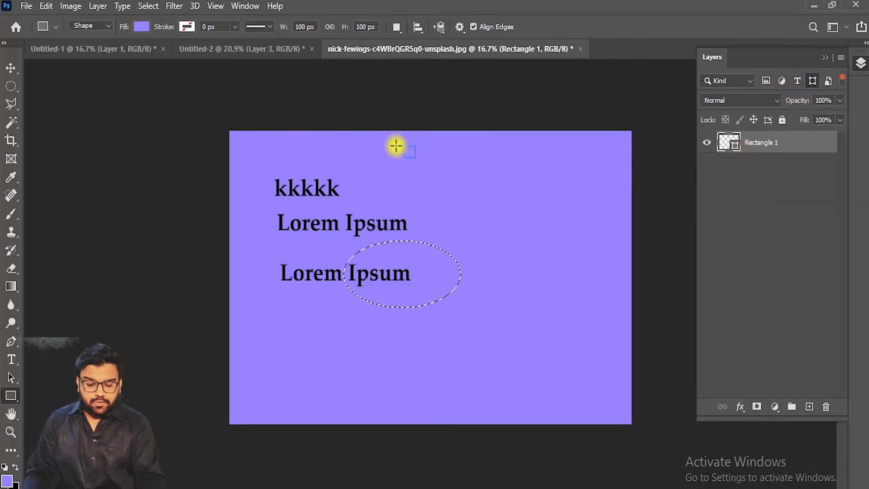
pyautogui.press('m')
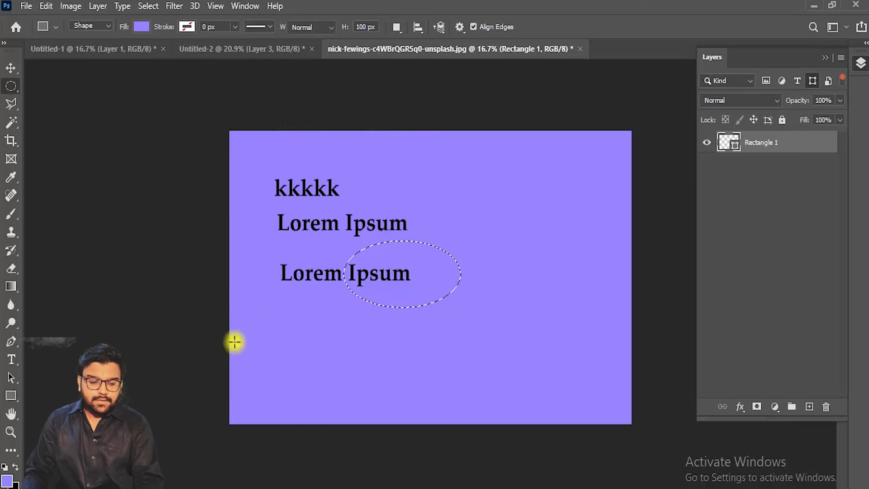
pyautogui.click(12, 400)
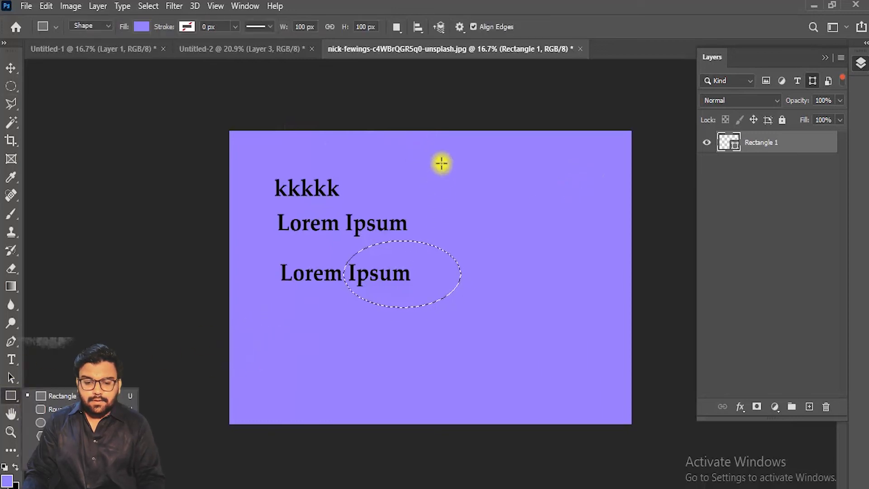
pyautogui.moveTo(441, 163); pyautogui.dragTo(582, 274)
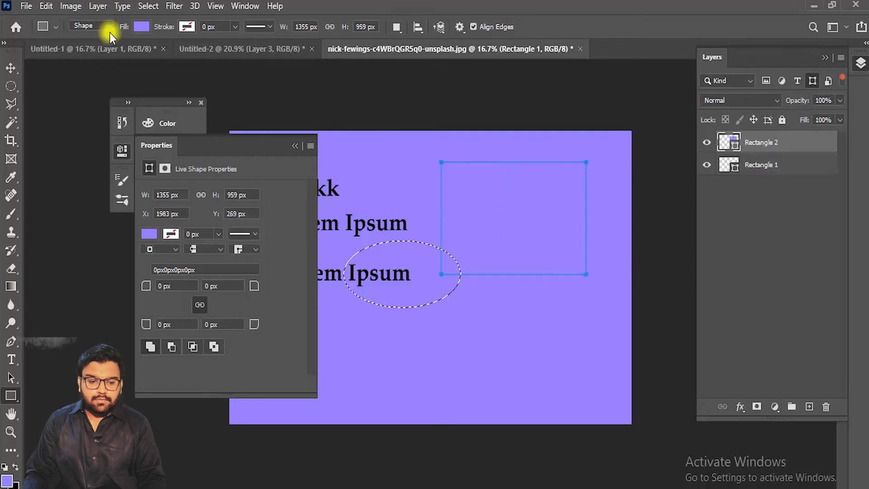
# Step: Set the large rectangle's fill to white and clear the elliptical selection
pyautogui.click(137, 26)
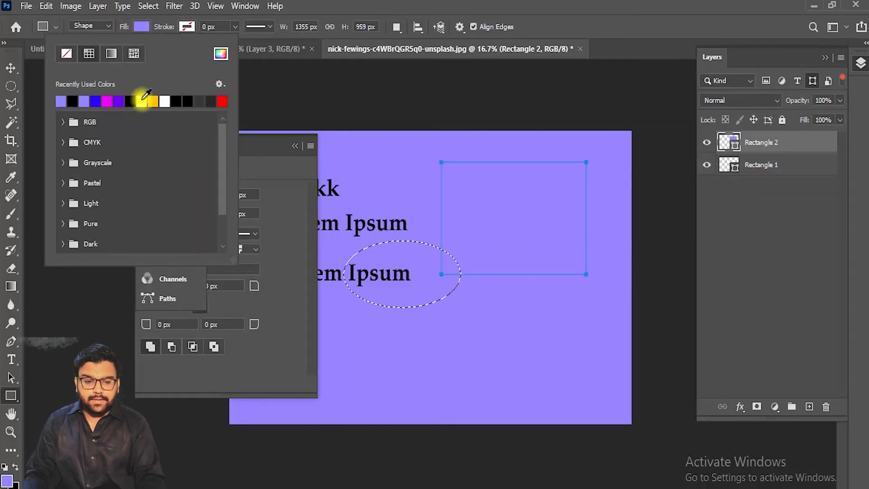
pyautogui.click(151, 100)
pyautogui.click(140, 30)
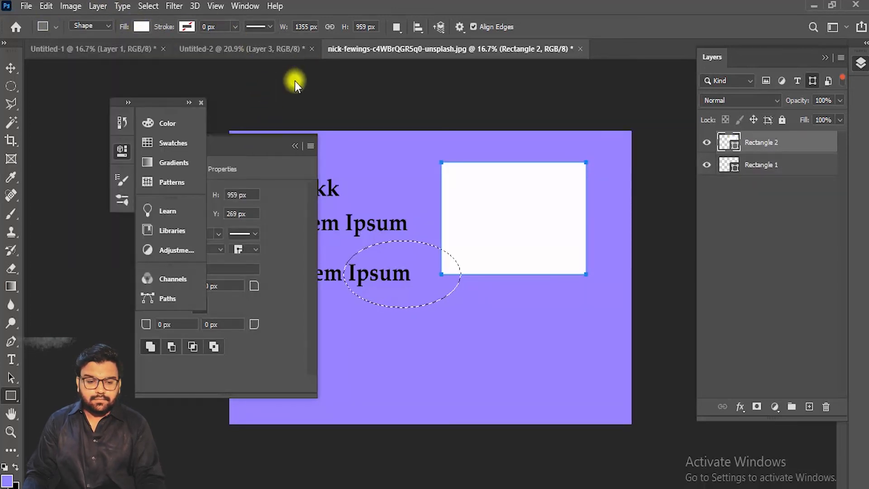
pyautogui.click(202, 103)
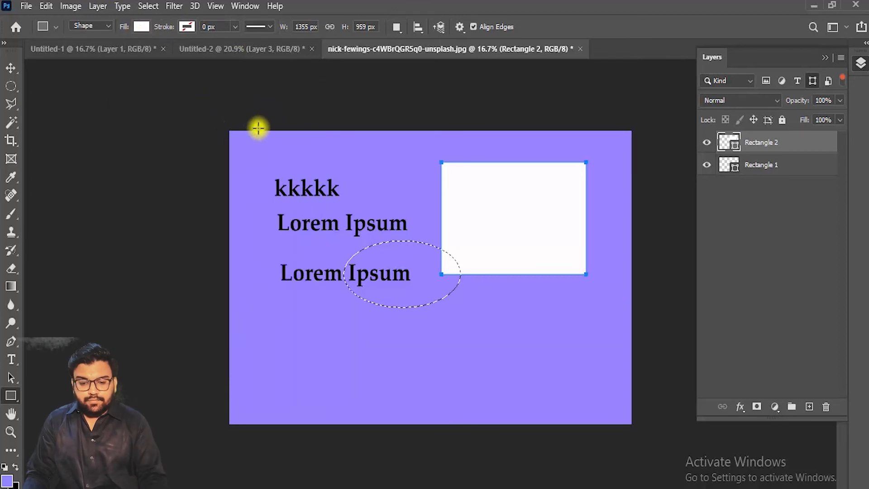
pyautogui.hotkey('ctrl', 'd')
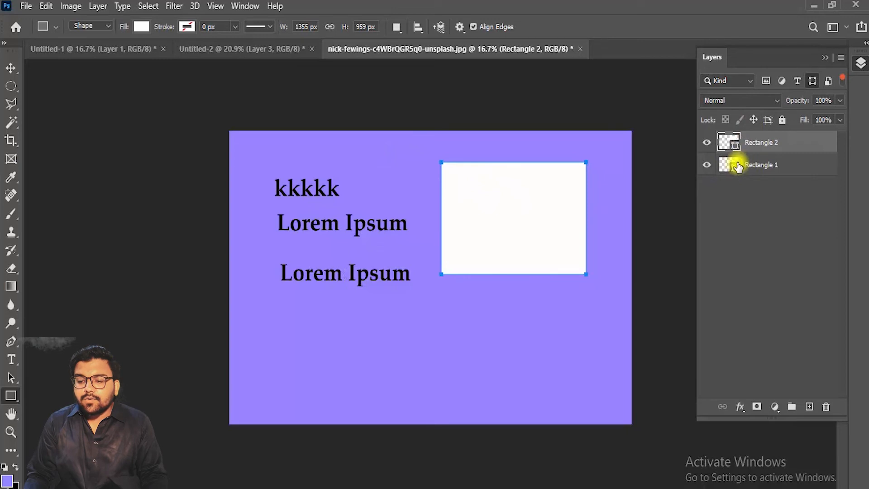
# Step: Switch the layer list filter from shape layers through pixel and adjustment layers, finishing with pixel layers only
pyautogui.click(767, 81)
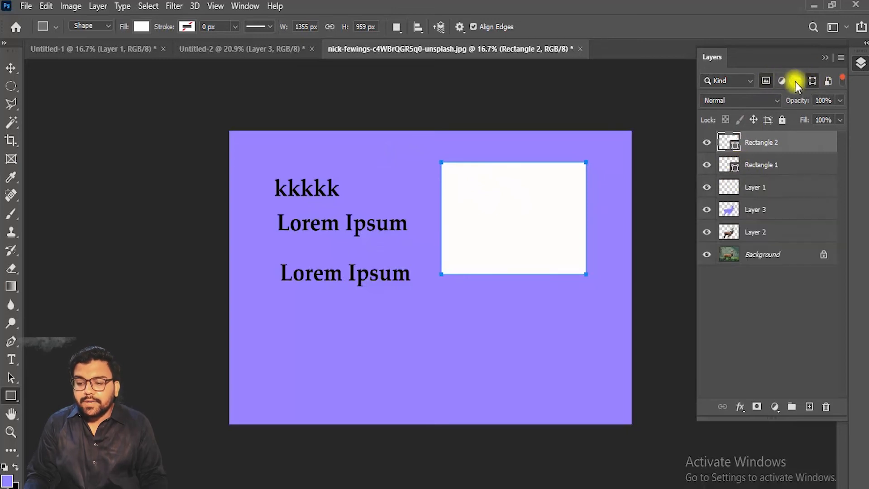
pyautogui.click(811, 81)
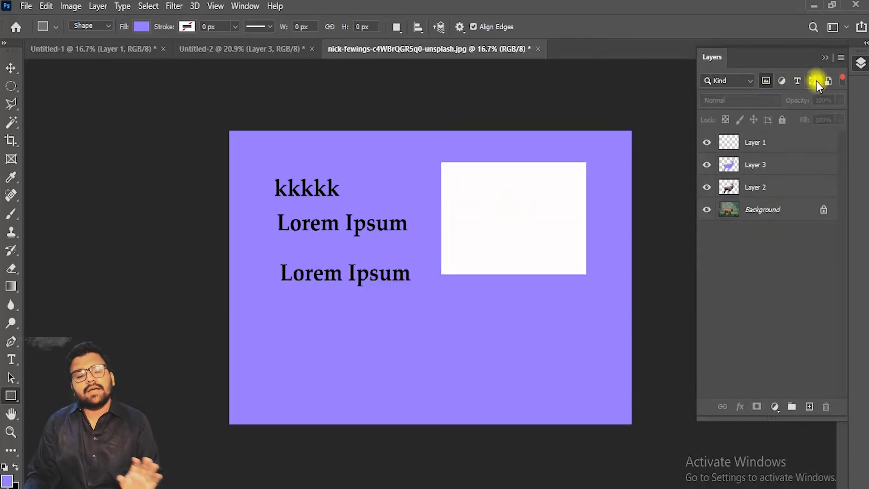
pyautogui.click(781, 81)
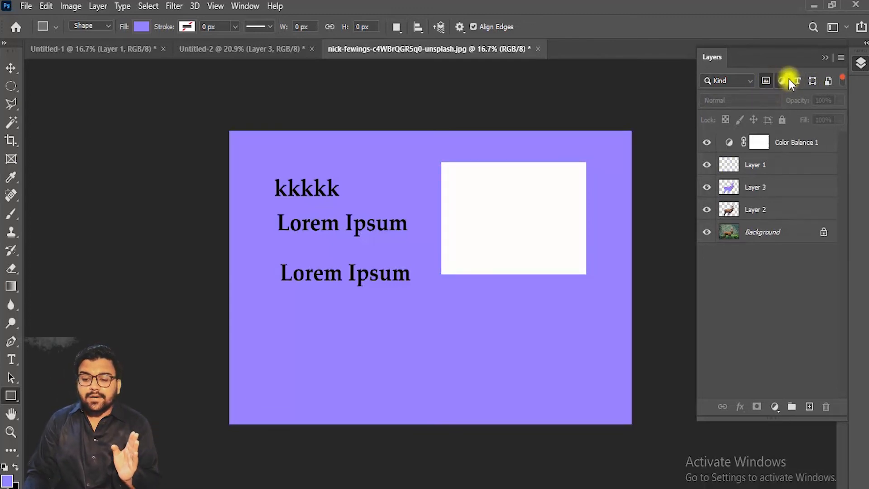
pyautogui.click(767, 81)
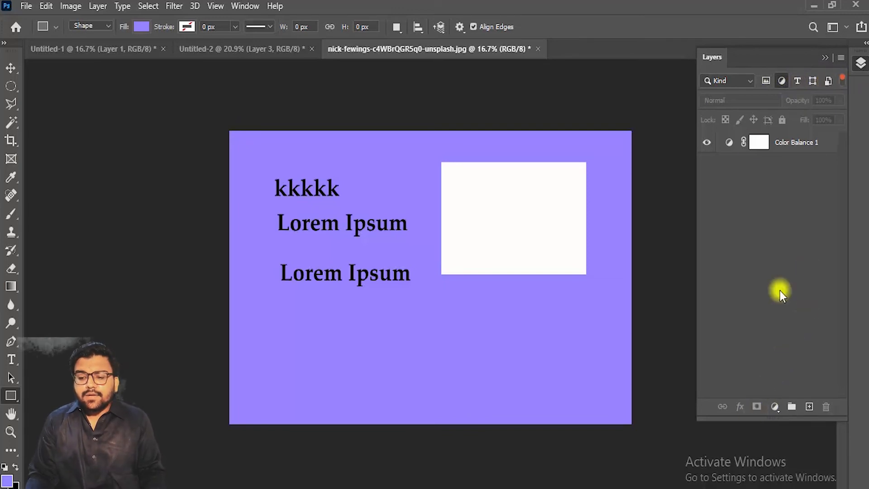
pyautogui.click(765, 82)
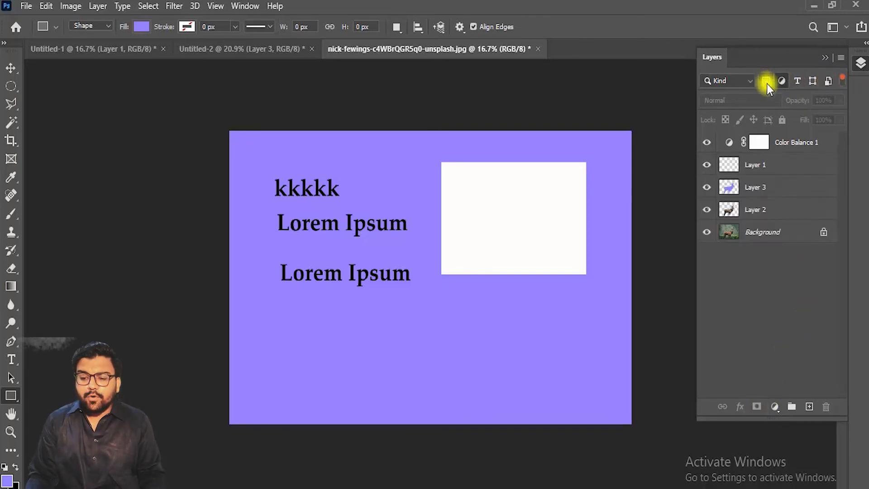
pyautogui.click(778, 80)
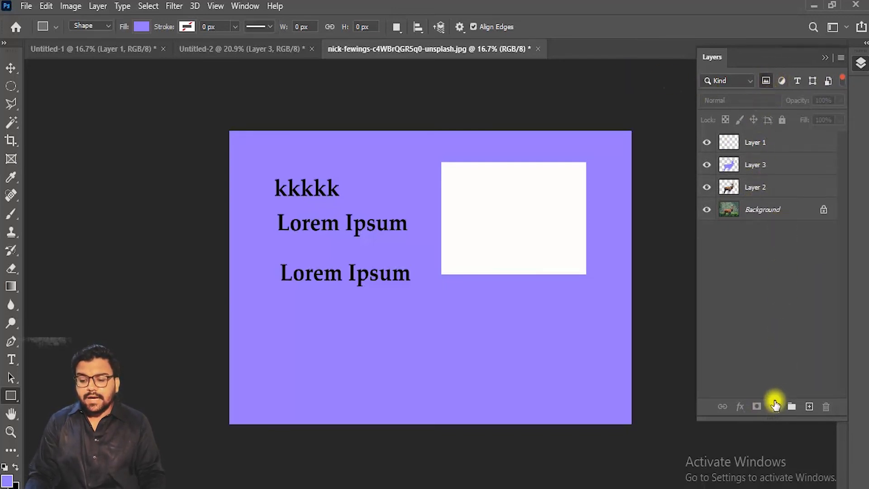
# Step: Look through the available fill and adjustment layer types without adding one, and clear the layer list filter
pyautogui.click(774, 409)
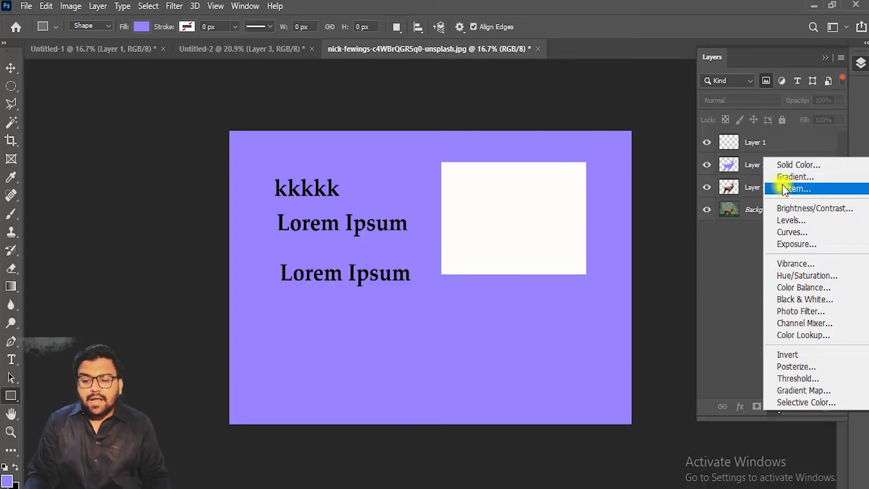
pyautogui.click(853, 101)
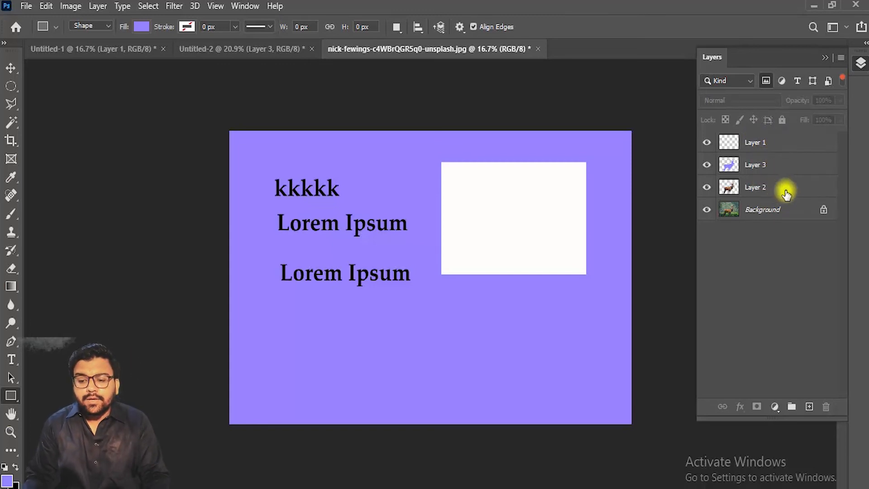
pyautogui.click(766, 81)
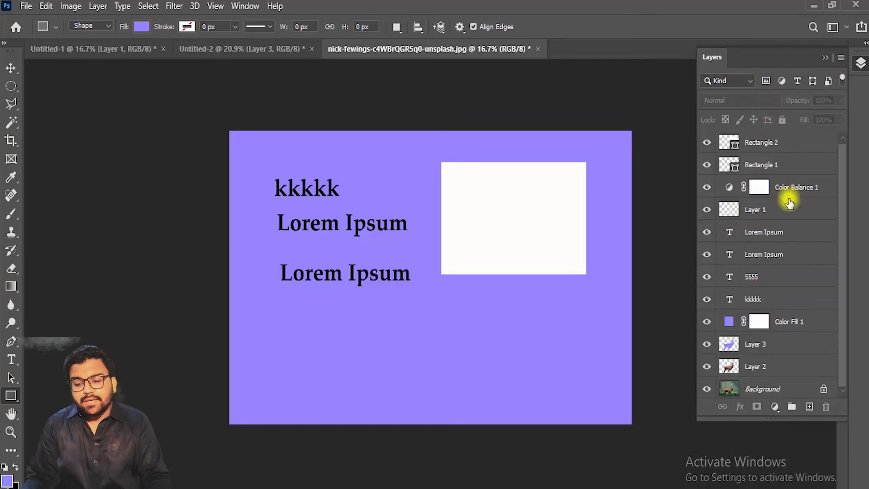
# Step: Select only Layer 1, Layer 3 and Layer 2 and combine them into a new group
pyautogui.scroll(-1, 789, 200)
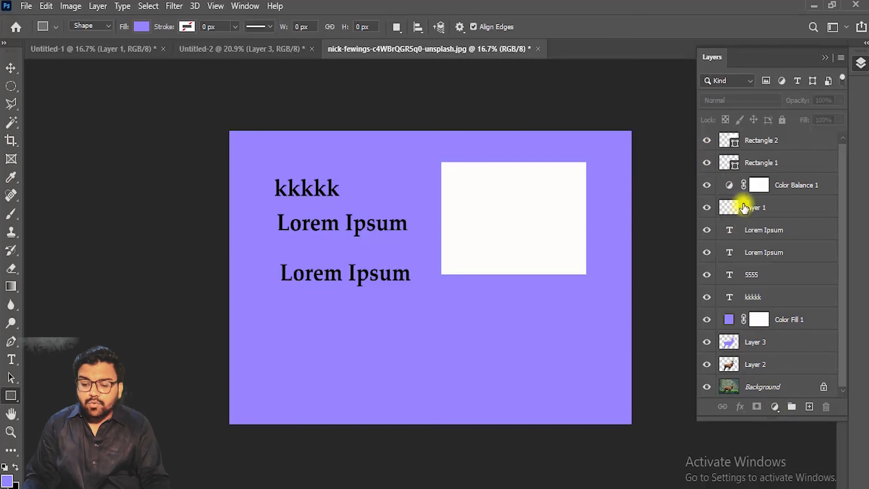
pyautogui.click(744, 208)
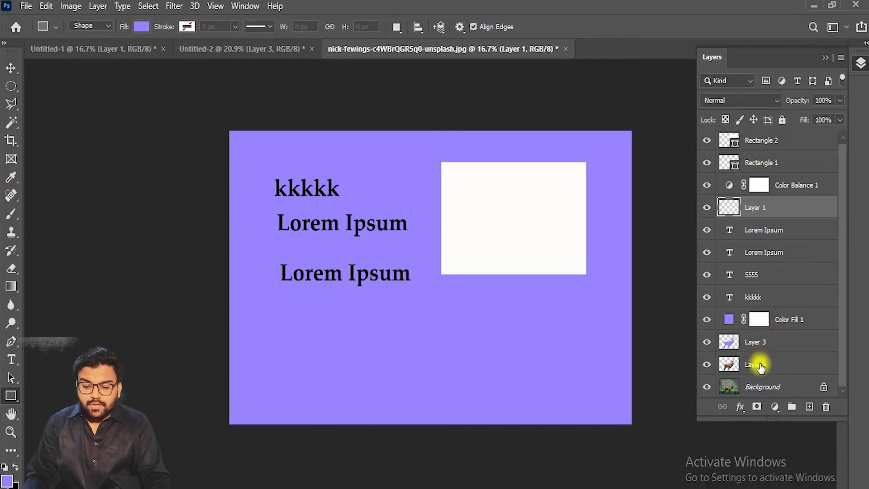
pyautogui.keyDown('shift'); pyautogui.click(758, 349); pyautogui.keyUp('shift')
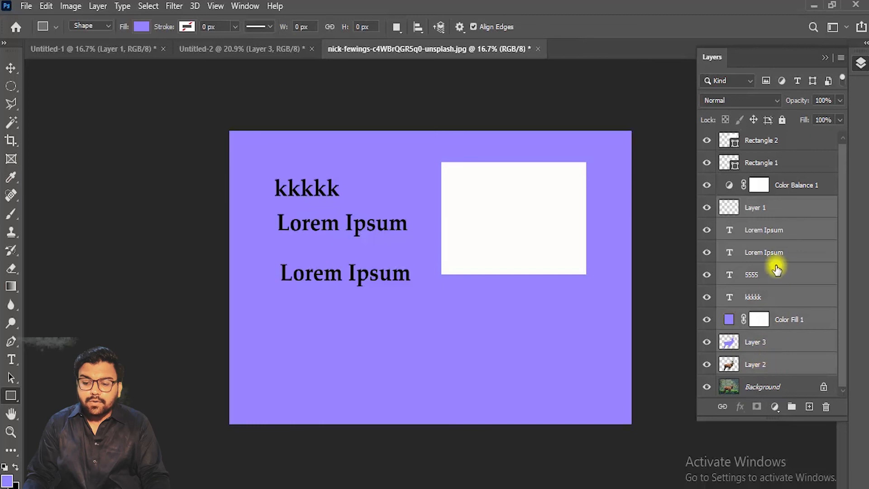
pyautogui.moveTo(769, 206); pyautogui.dragTo(763, 366)
pyautogui.keyDown('ctrl'); pyautogui.click(762, 365); pyautogui.keyUp('ctrl')
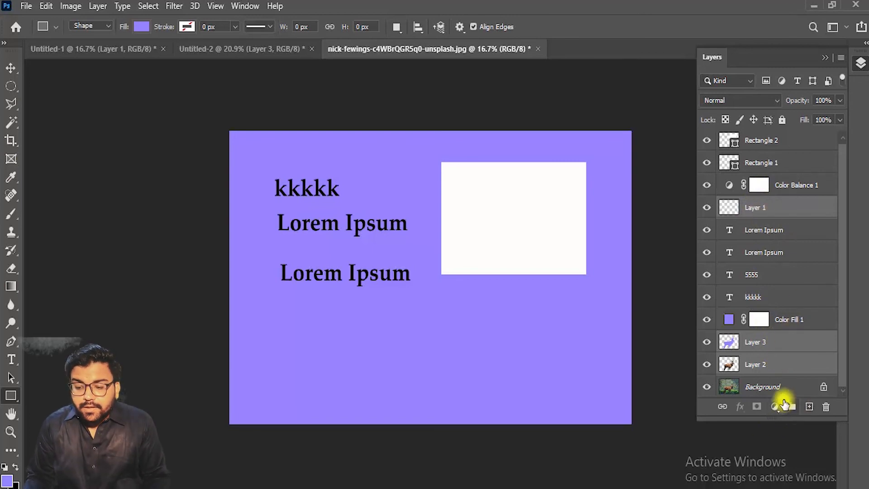
pyautogui.click(791, 408)
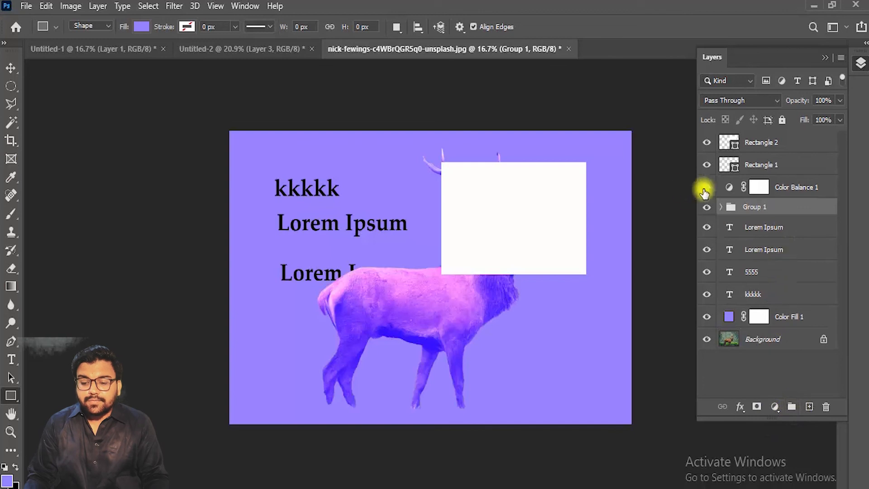
# Step: Expand the new group and hide the Color Fill 1 layer so the photo background shows
pyautogui.click(722, 207)
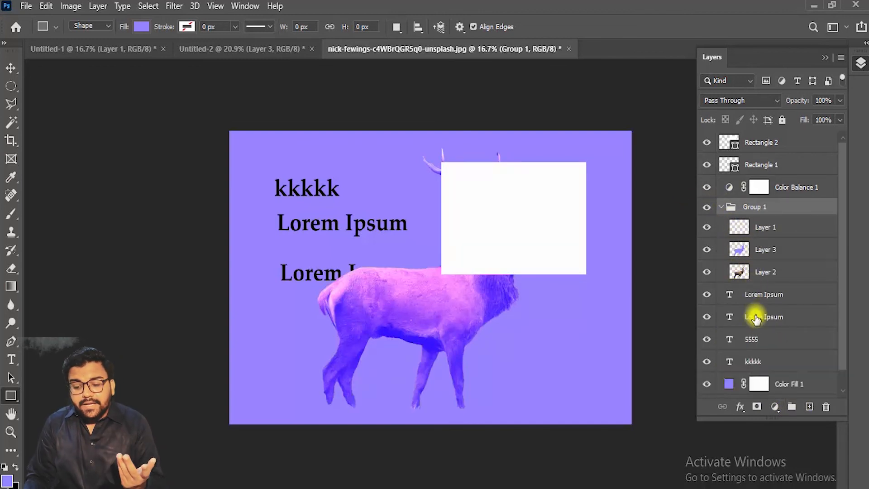
pyautogui.click(707, 385)
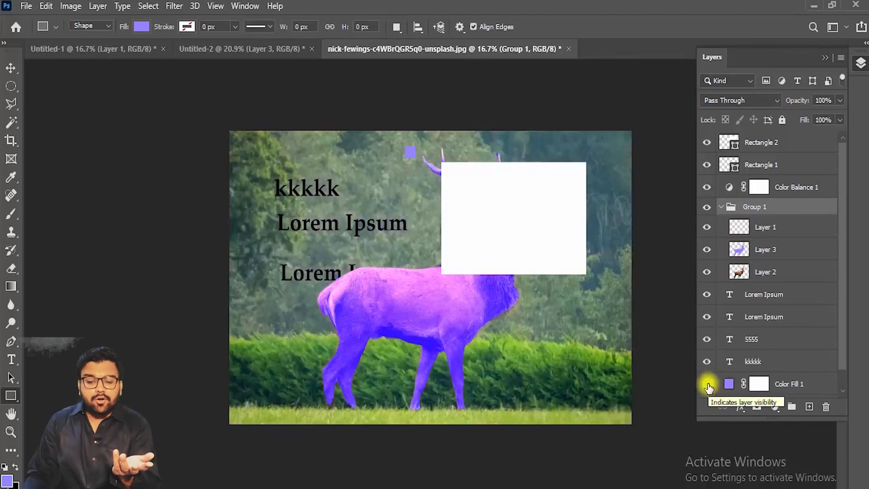
pyautogui.click(708, 384)
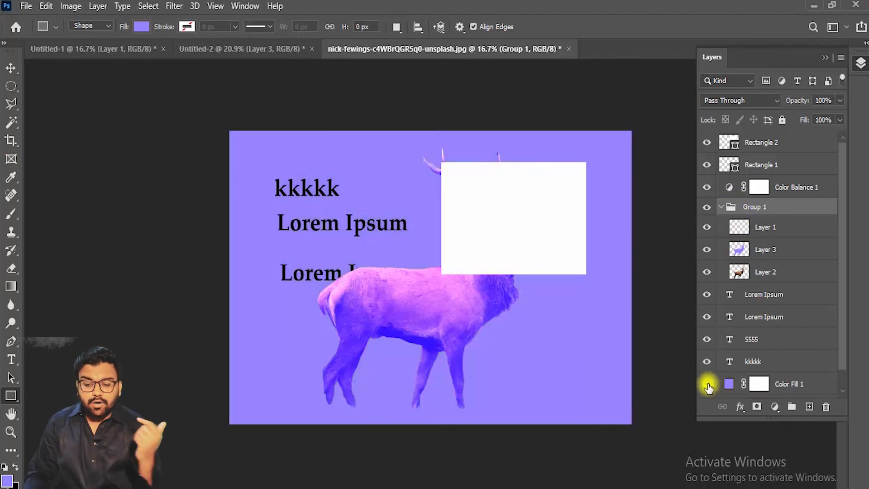
pyautogui.click(707, 385)
pyautogui.scroll(-1, 718, 364)
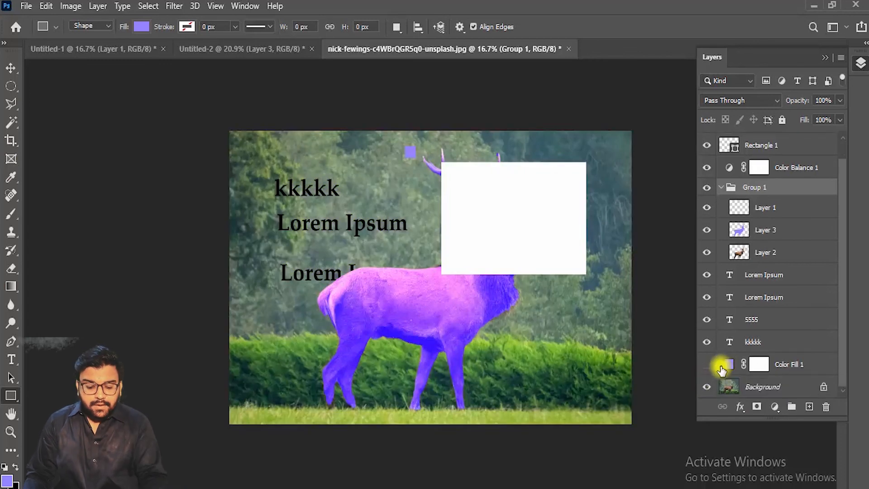
# Step: Identify the large white and small purple rectangles on the canvas and hide both of their layers
pyautogui.press('v')
pyautogui.click(509, 217)
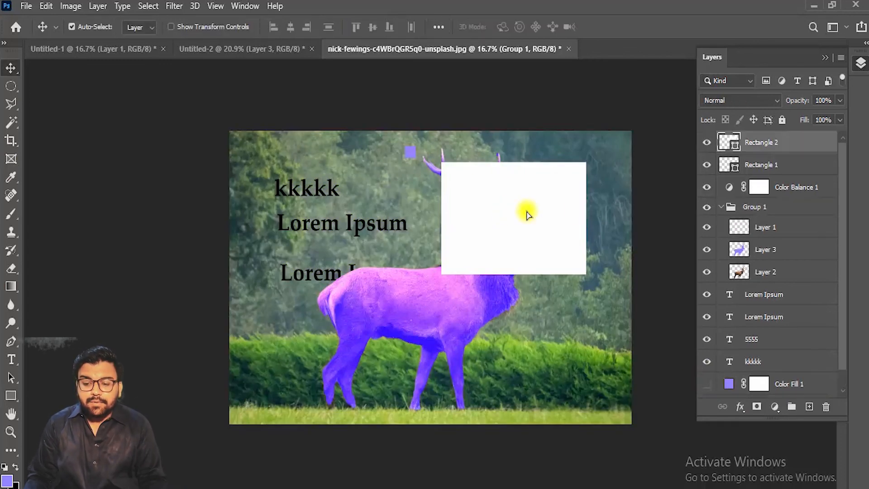
pyautogui.click(705, 143)
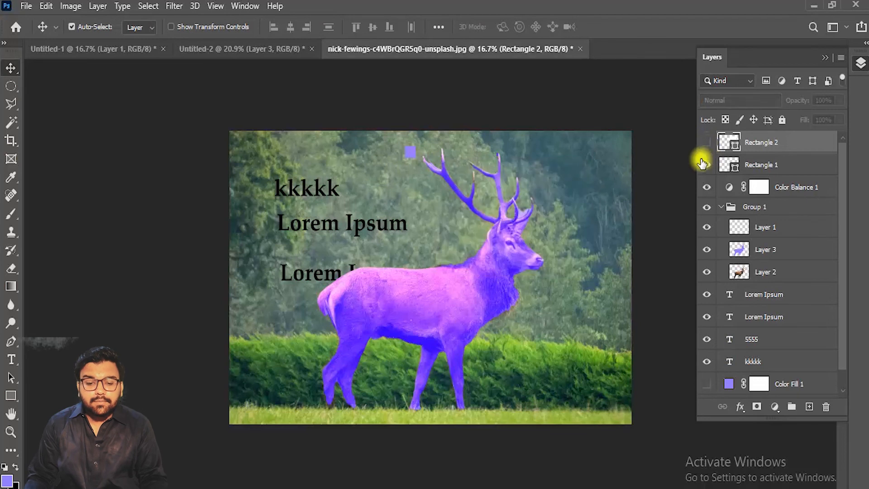
pyautogui.click(410, 154)
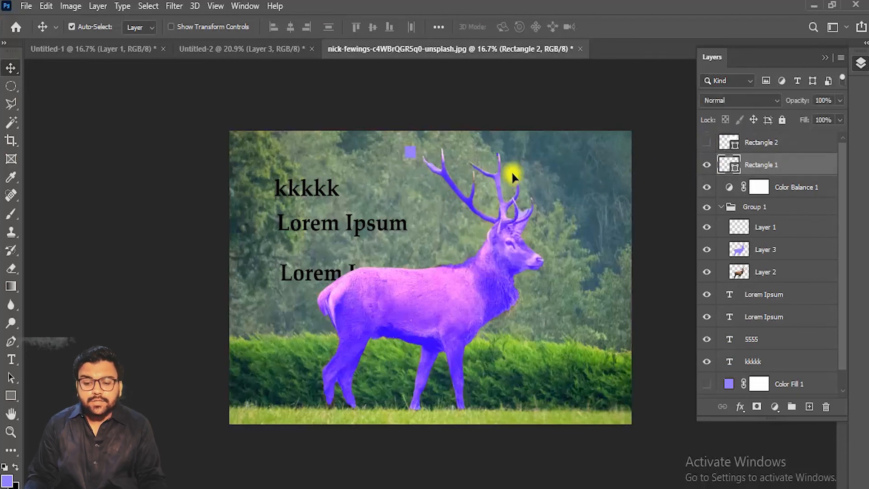
pyautogui.click(706, 166)
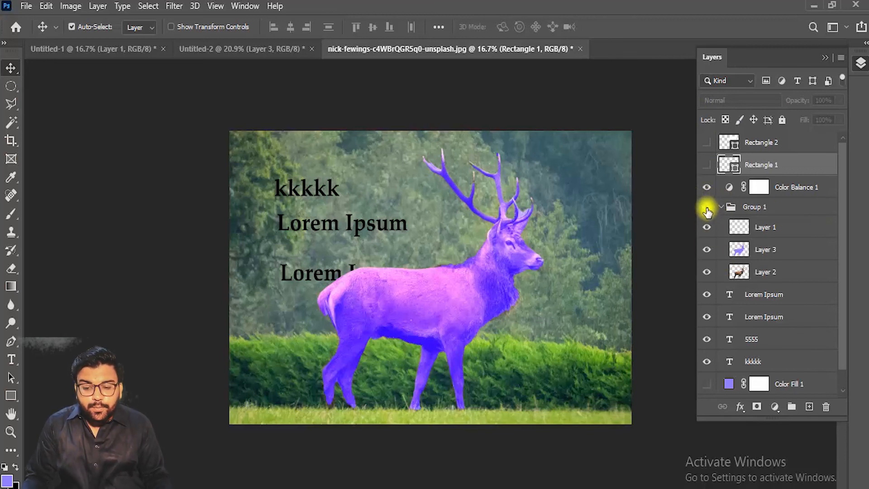
# Step: Show the white rectangle and move its layer into Group 1 above Layer 1
pyautogui.click(706, 144)
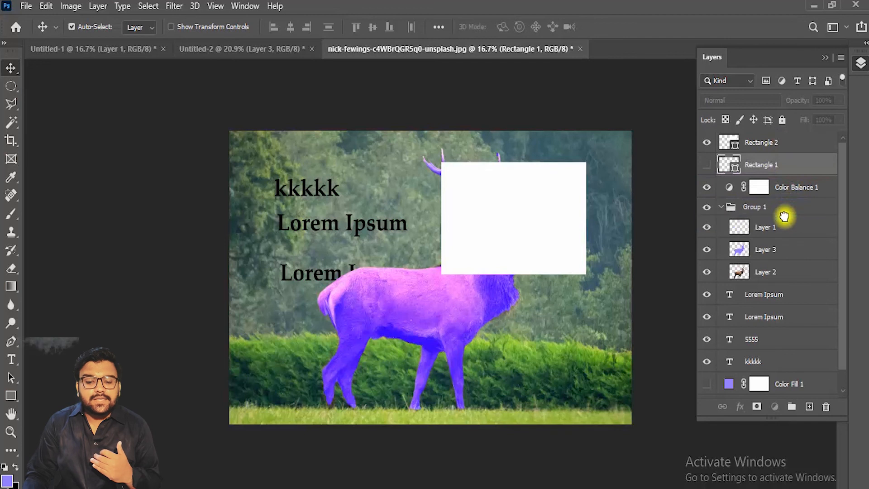
pyautogui.moveTo(785, 217); pyautogui.dragTo(783, 215)
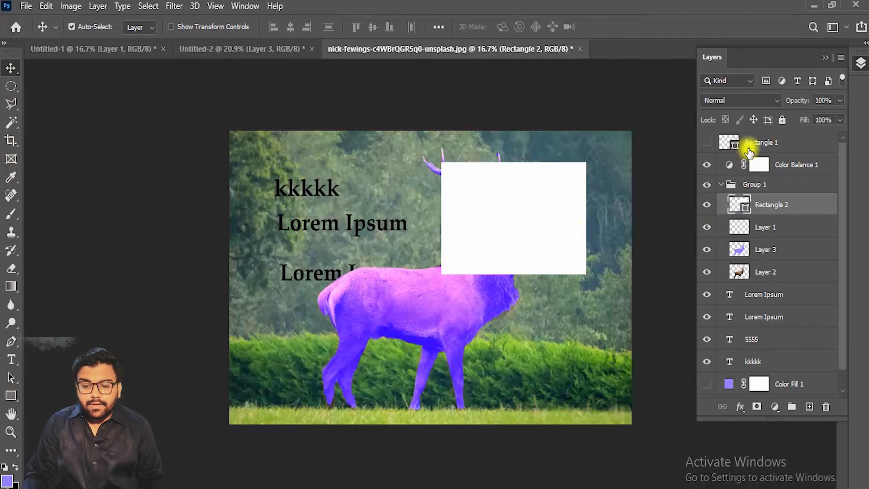
# Step: Toggle the white rectangle's visibility, place its layer below Layer 2 in Group 1, and shift it slightly down and left behind the deer
pyautogui.click(707, 206)
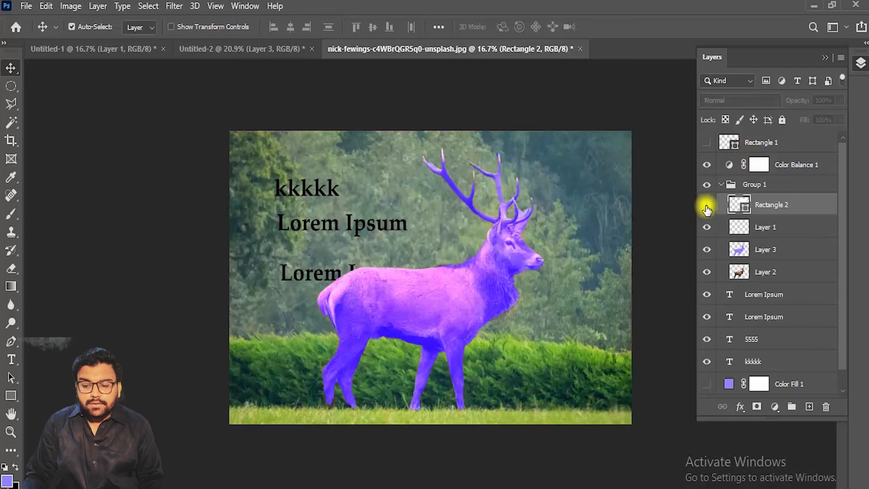
pyautogui.click(707, 206)
pyautogui.click(707, 208)
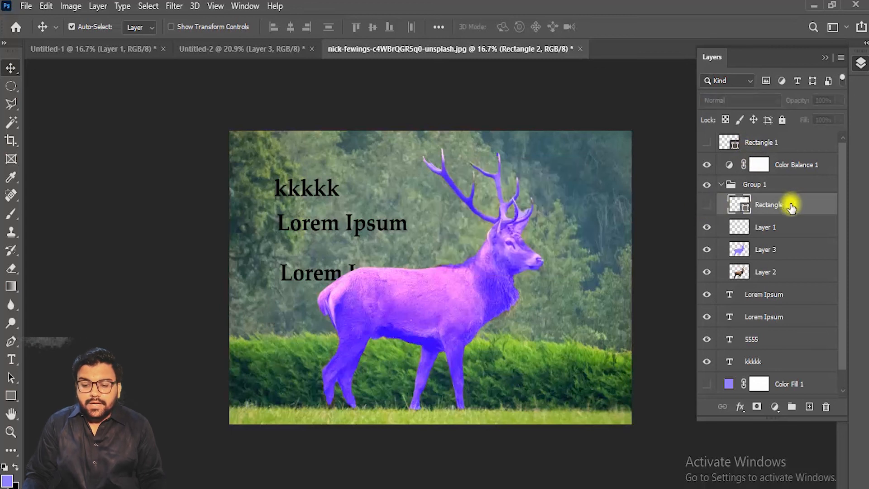
pyautogui.moveTo(746, 207); pyautogui.dragTo(789, 276)
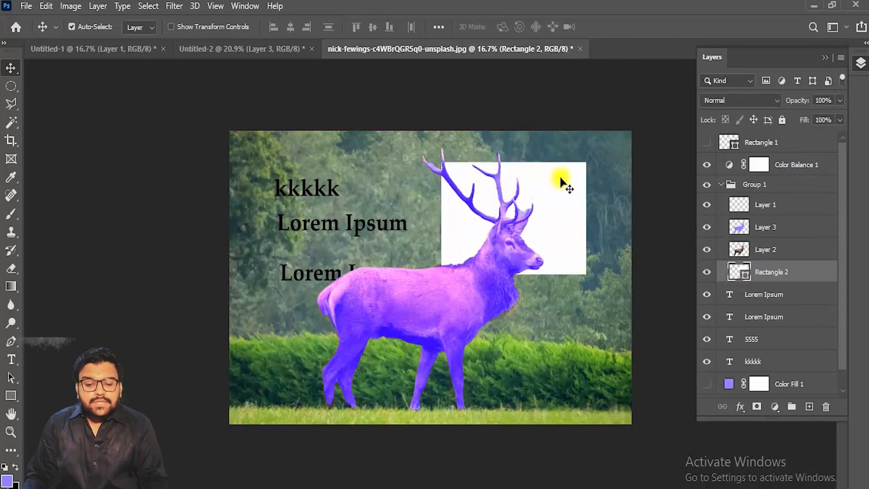
pyautogui.moveTo(549, 209); pyautogui.dragTo(546, 225)
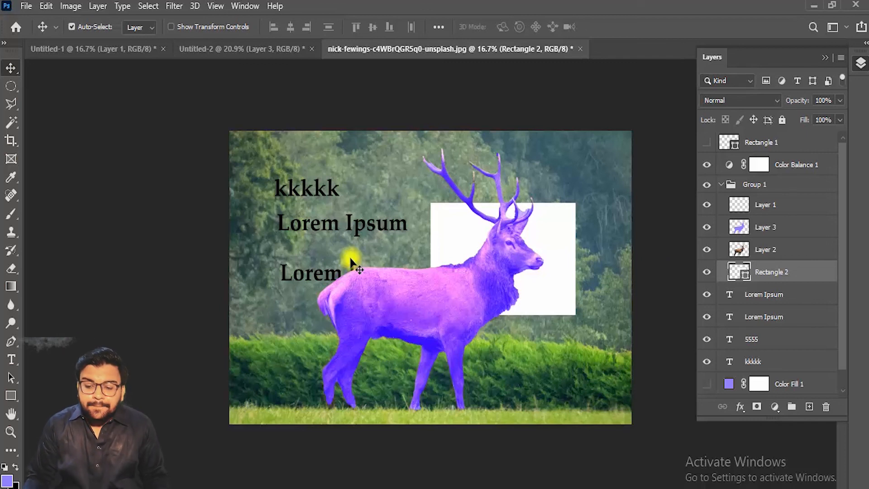
# Step: Move the lower "Lorem Ipsum" text layer into Group 1 between Layer 1 and Layer 3, in front of the deer
pyautogui.click(328, 276)
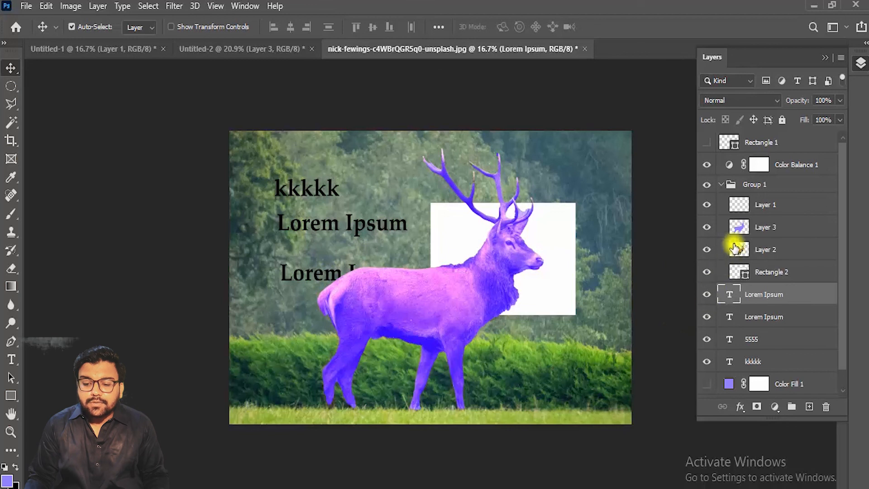
pyautogui.moveTo(763, 292); pyautogui.dragTo(764, 219)
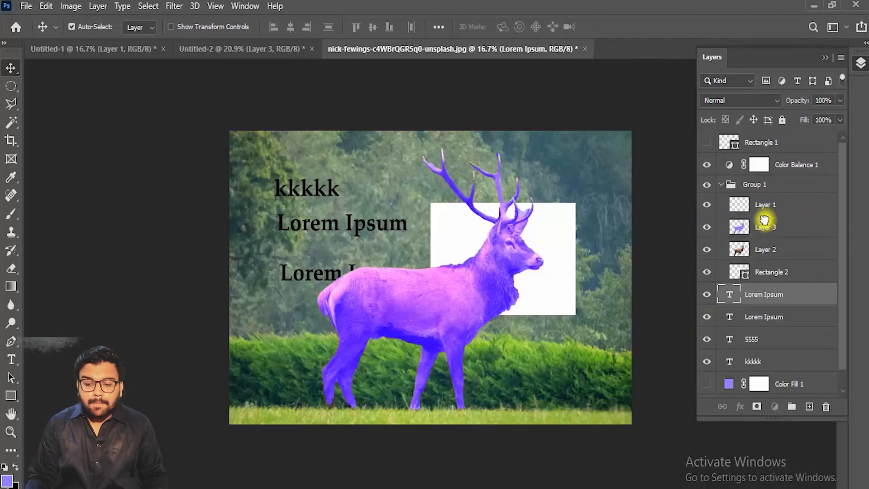
pyautogui.moveTo(774, 300); pyautogui.dragTo(776, 275)
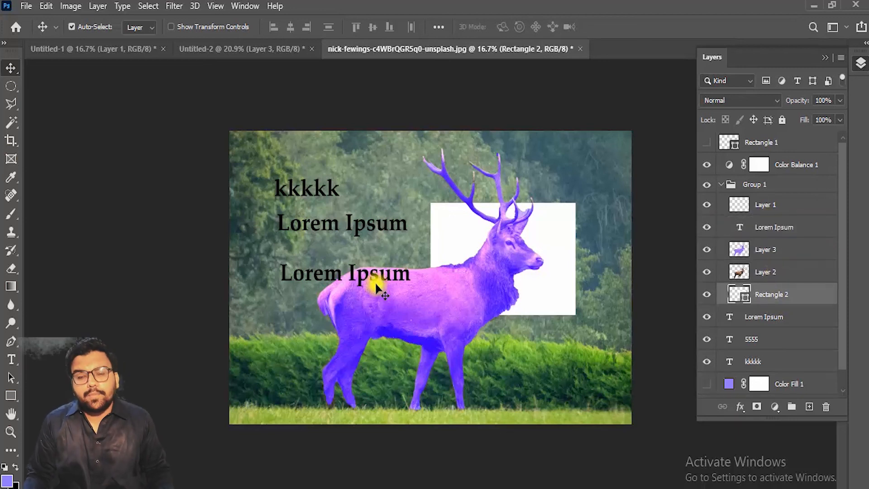